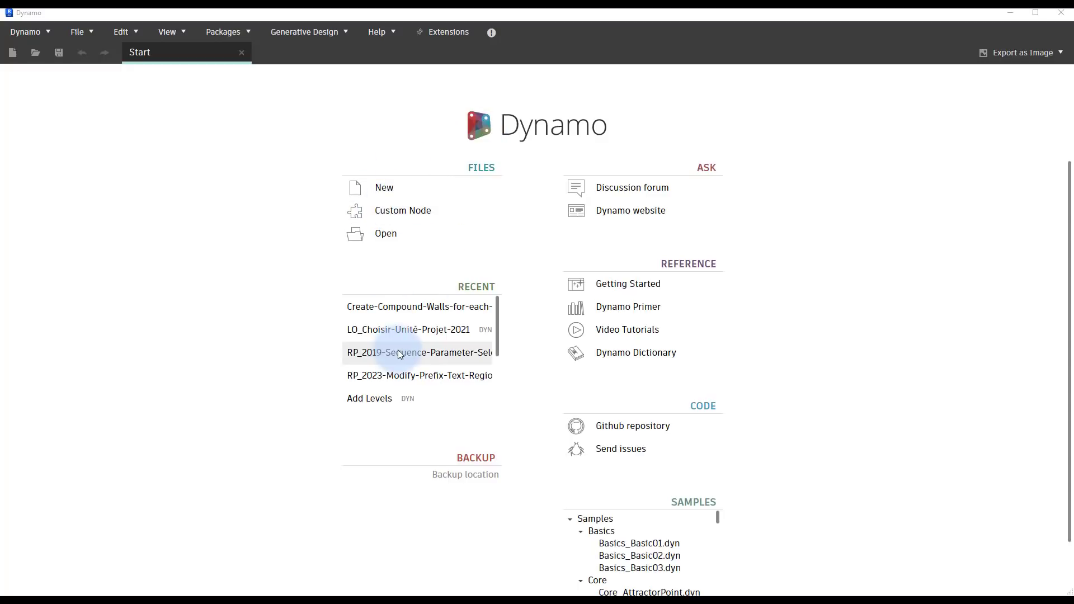
Create a new blank graph and check the Display category of the node library
left_click(388, 188)
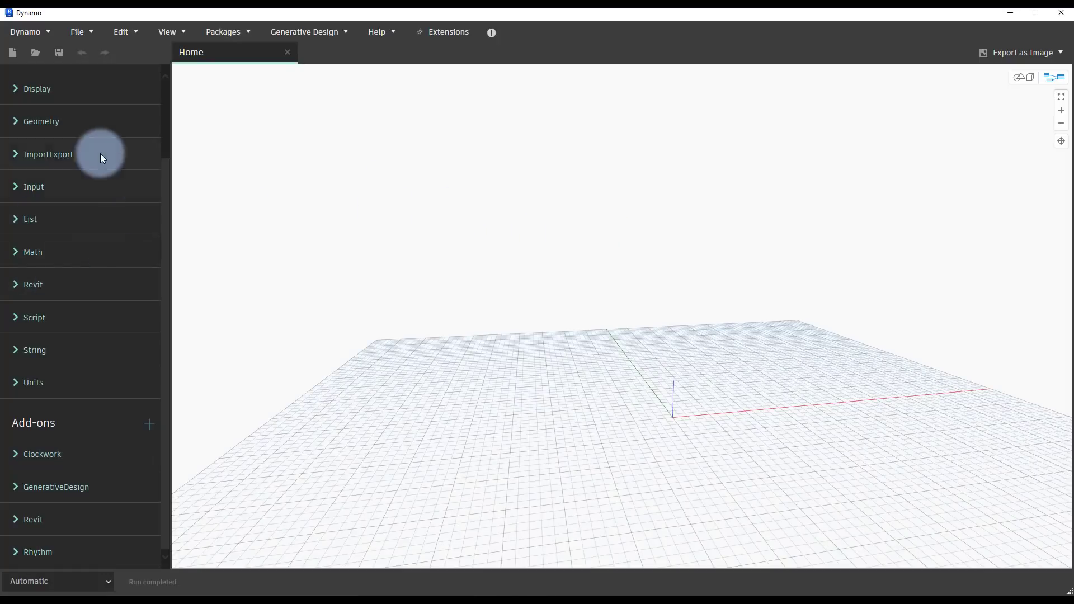
left_click(16, 89)
left_click(16, 88)
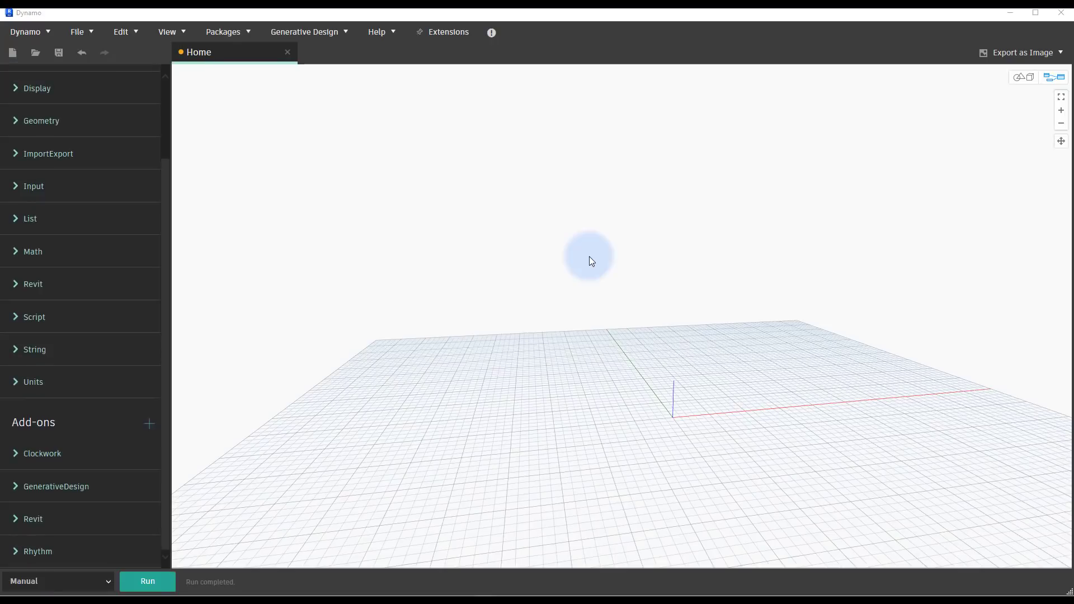
Search the nodes for "categories" and place a Categories node in the upper part of the workspace
right_click(481, 232)
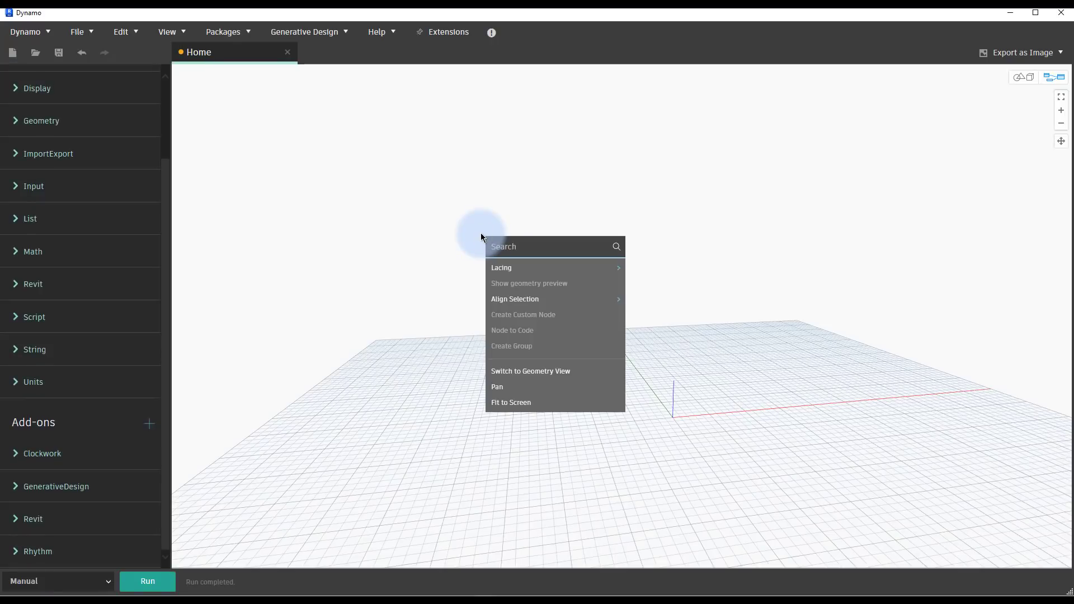
type("categ")
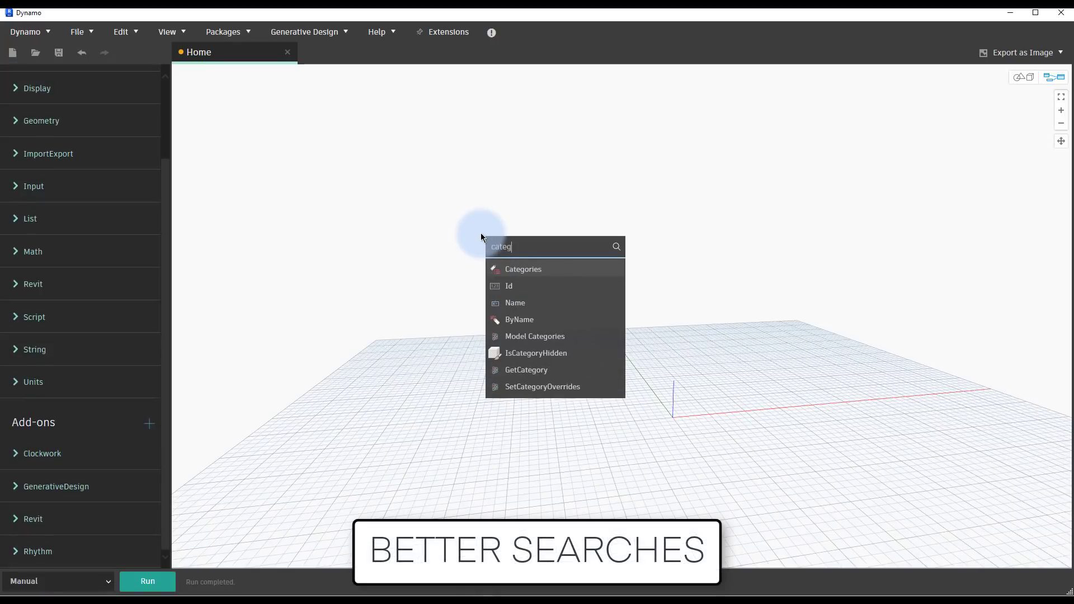
type("ories")
left_click(528, 268)
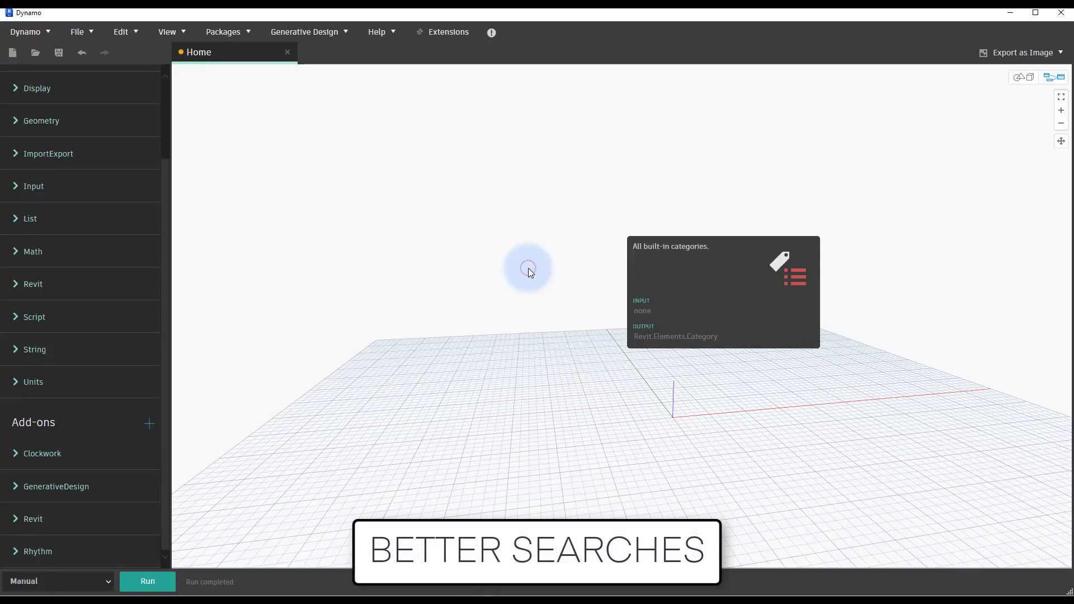
left_click_drag(575, 284, 407, 216)
Search the nodes for "all elements" and place an All Elements of Category node to the right of the Categories node
right_click(718, 196)
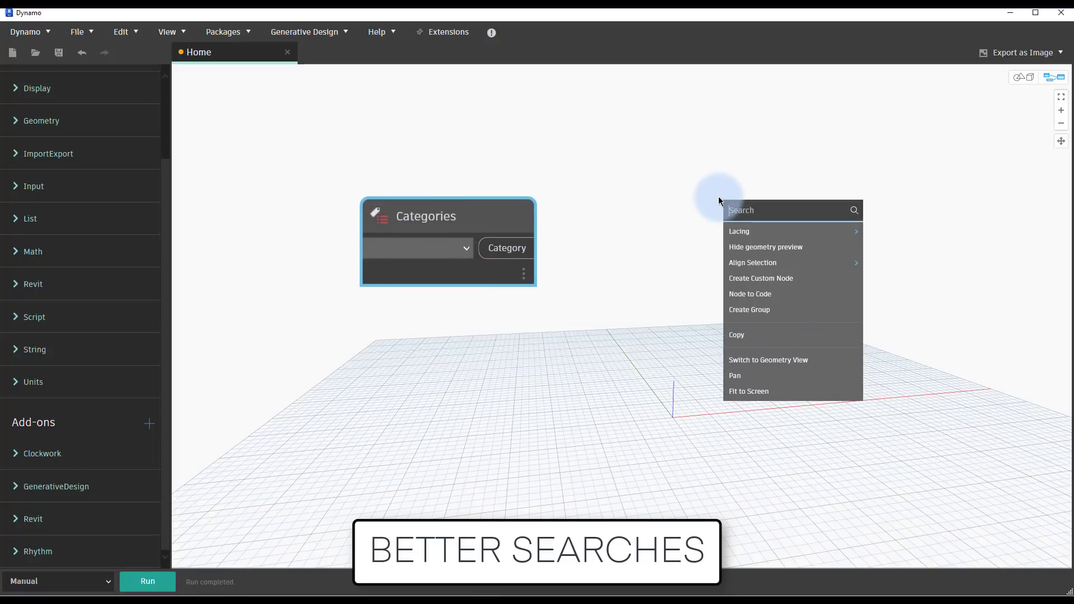
type("all elements")
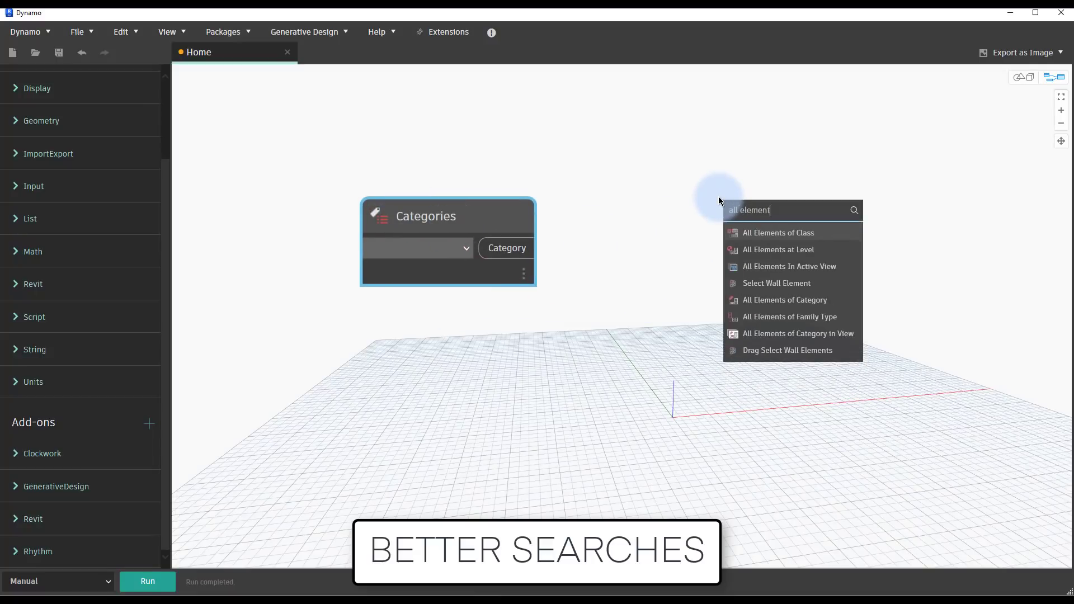
left_click(785, 300)
left_click_drag(791, 313, 623, 204)
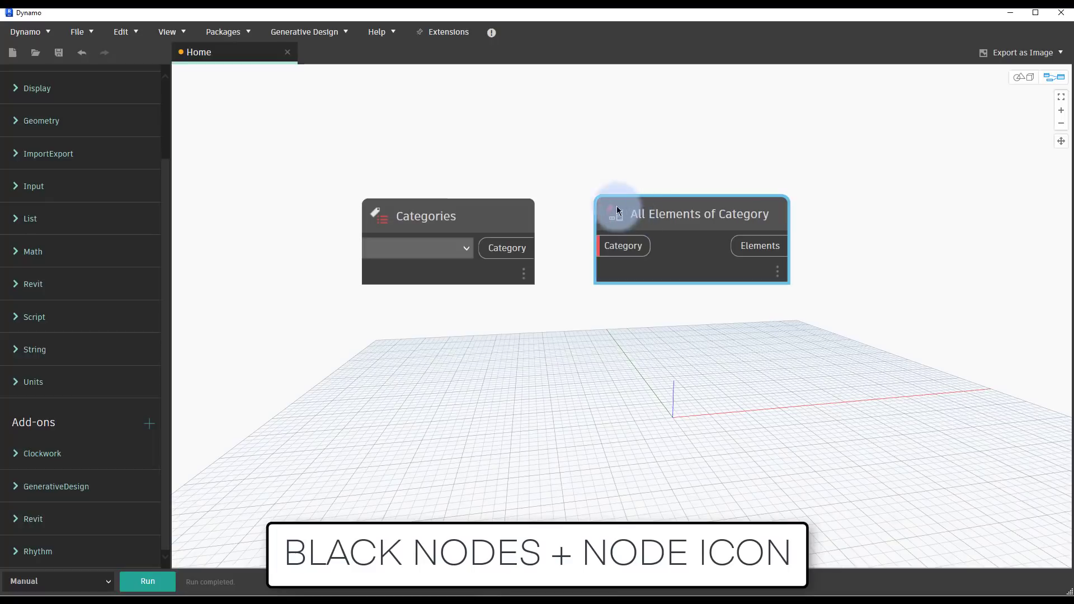
Connect the Category output of the Categories node to the Category input of All Elements of Category
scroll(641, 204, "up", 3)
scroll(641, 205, "down", 5)
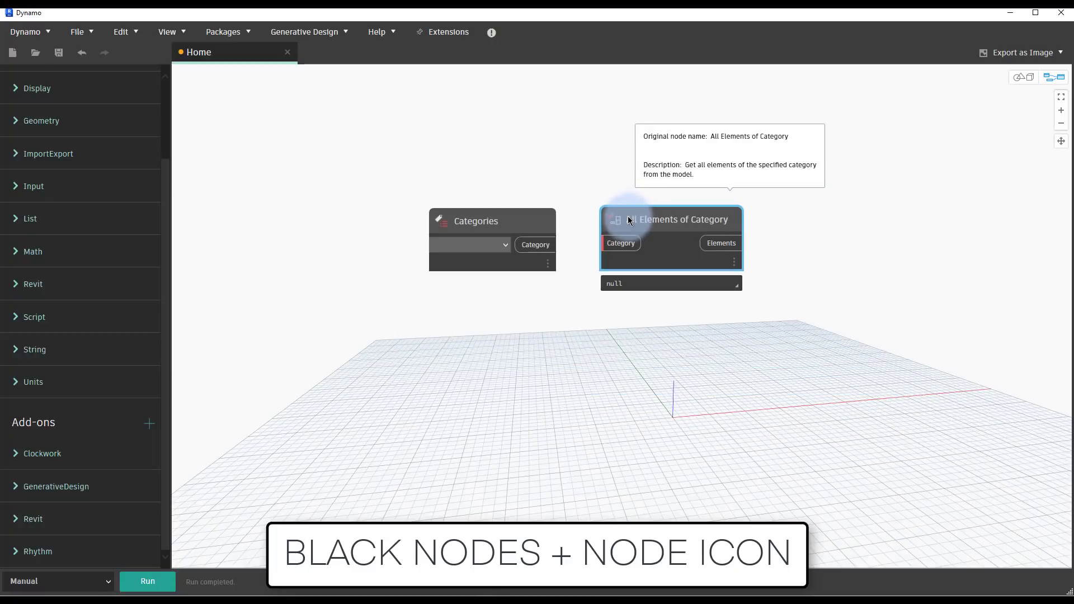
left_click_drag(552, 244, 606, 243)
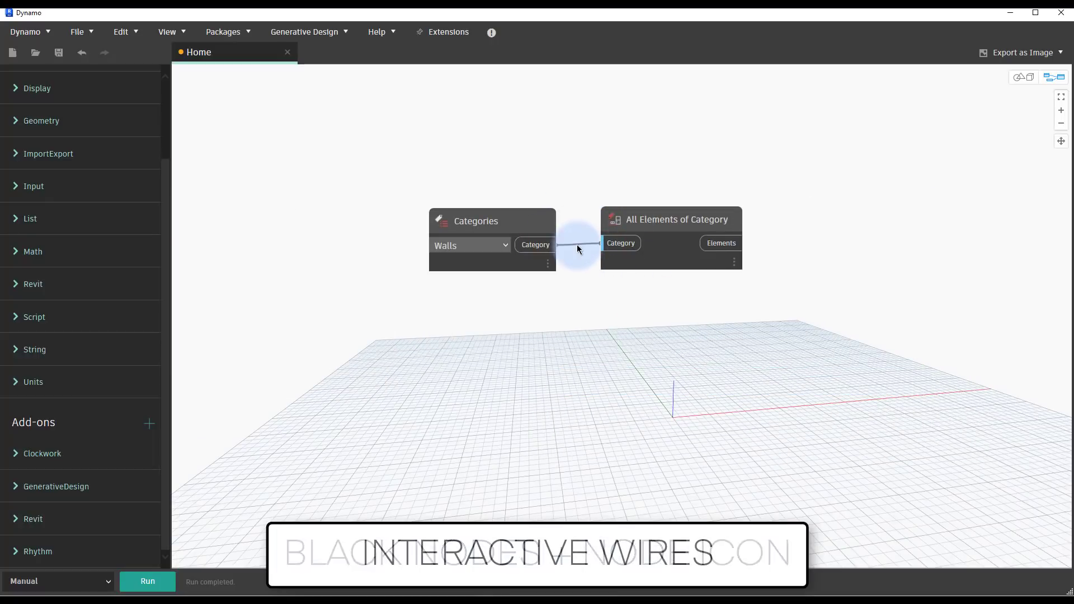
Insert a Watch node on the wire between Categories and All Elements of Category, moving the latter right to make room
scroll(576, 244, "up", 3)
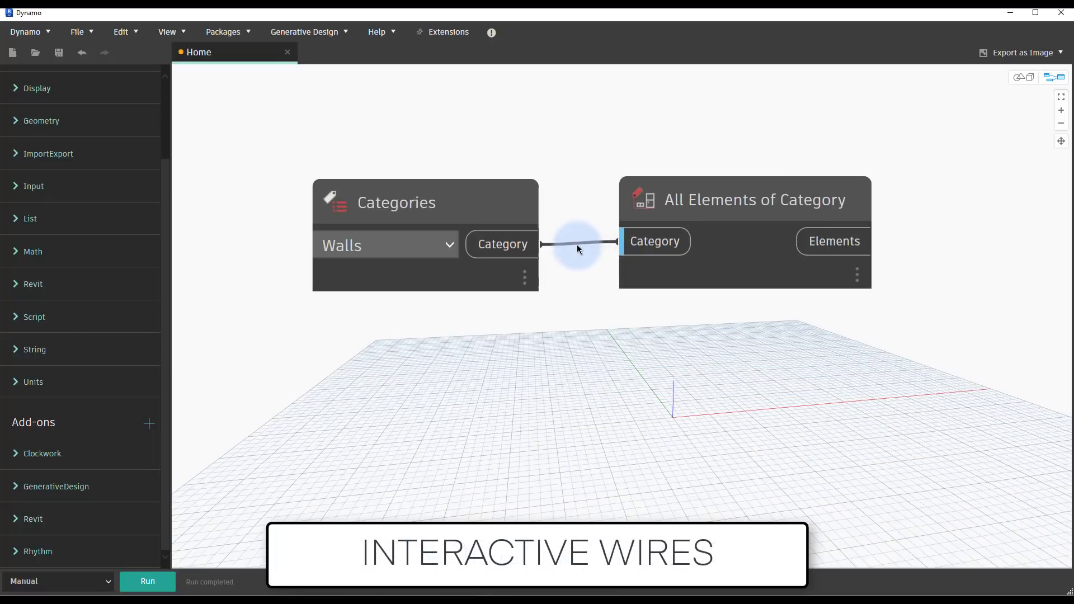
left_click_drag(710, 192, 878, 196)
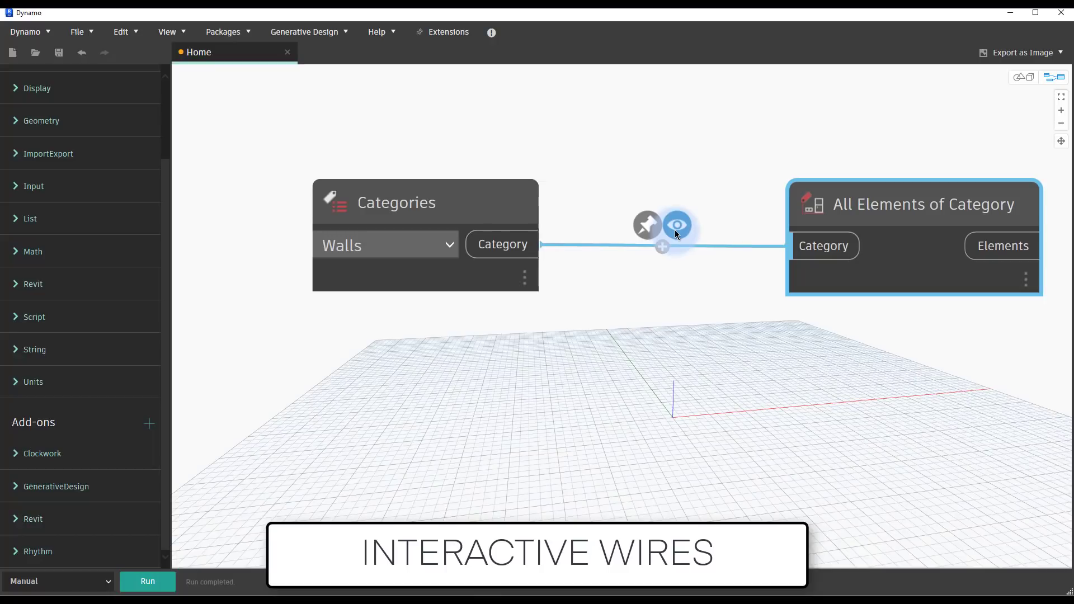
left_click(676, 229)
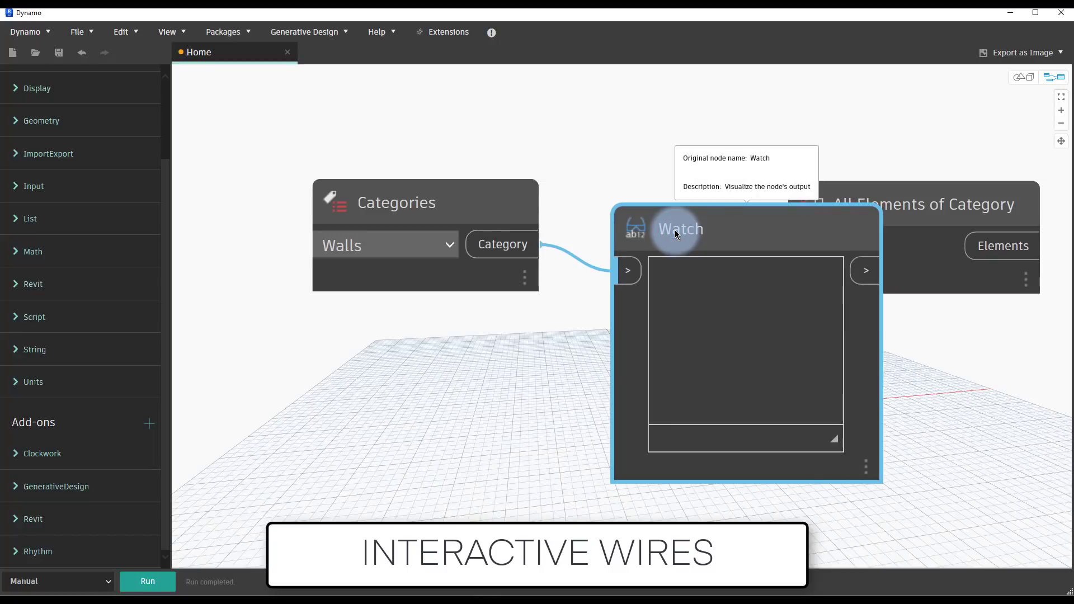
left_click_drag(916, 203, 1072, 206)
scroll(618, 263, "down", 3)
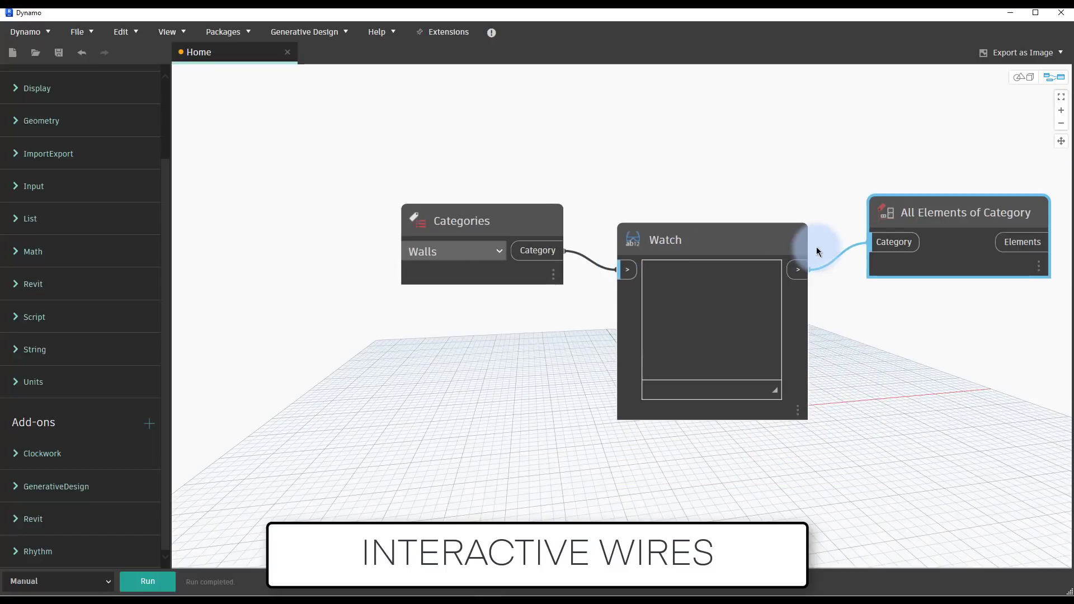
Pin the wire between Watch and All Elements of Category and move the pin to reroute the wire
left_click(837, 258)
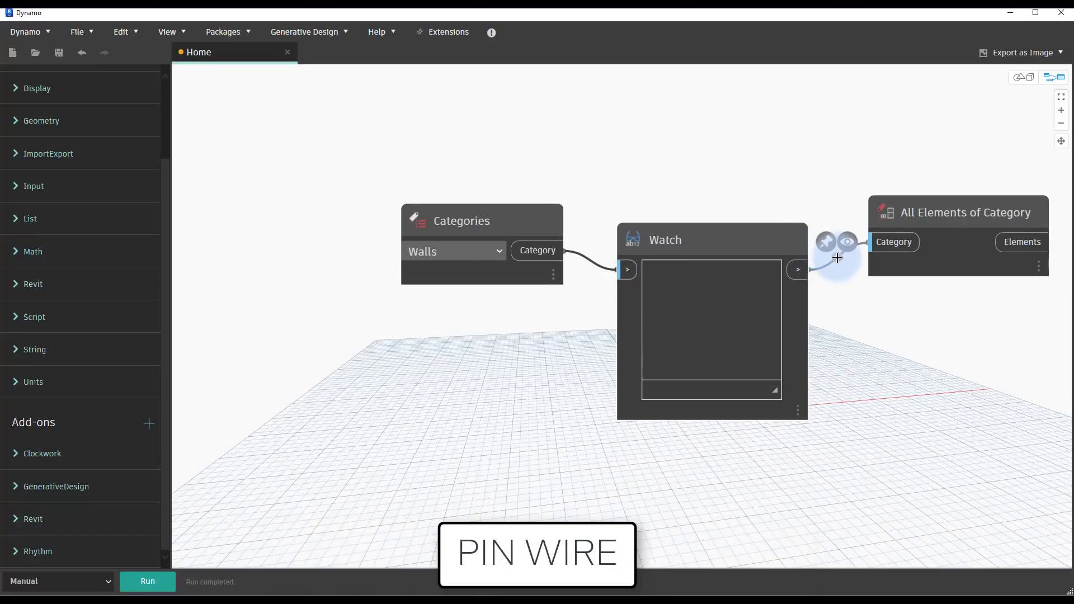
left_click(826, 243)
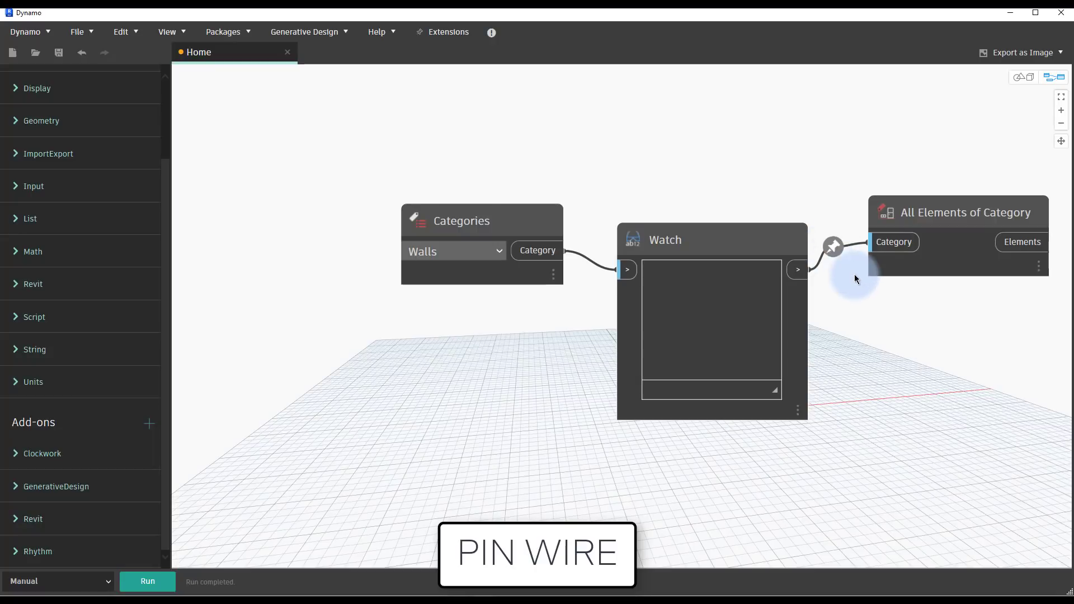
left_click_drag(832, 246, 822, 108)
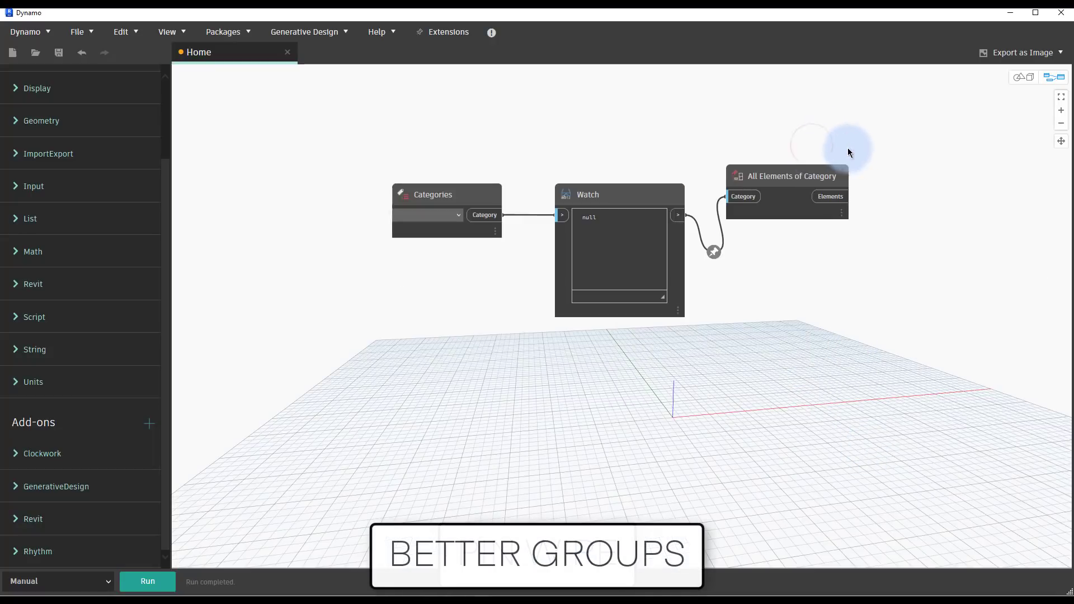
Group the Categories, Watch and All Elements of Category nodes together
left_click_drag(924, 145, 611, 256)
scroll(469, 274, "up", 1)
right_click(448, 179)
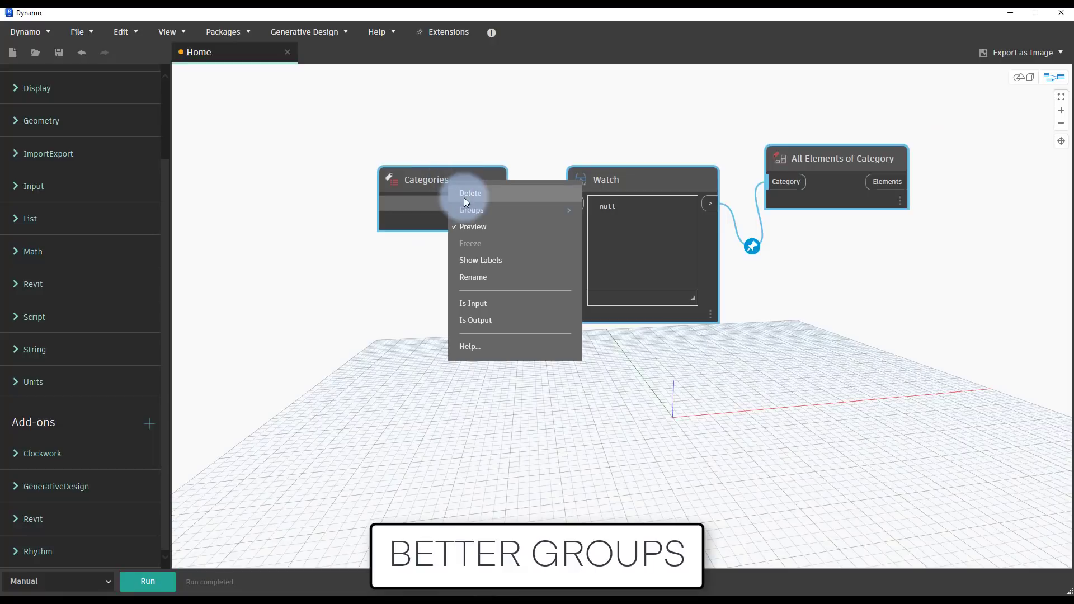
mouse_move(465, 210)
left_click(616, 214)
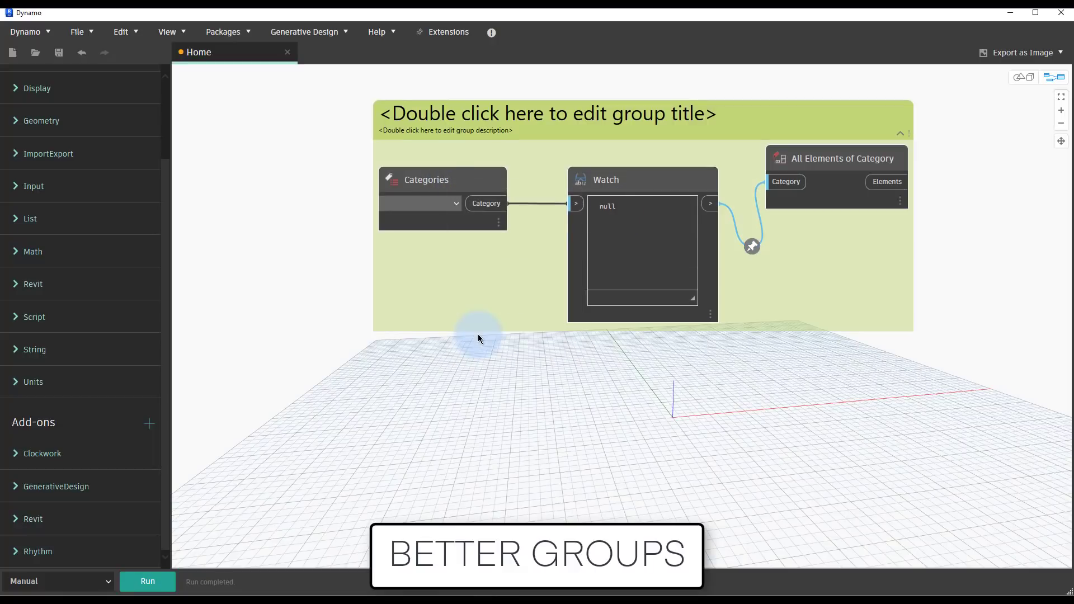
Title the new group "SELECT ALL WALLS"
scroll(478, 338, "down", 1)
double_click(560, 148)
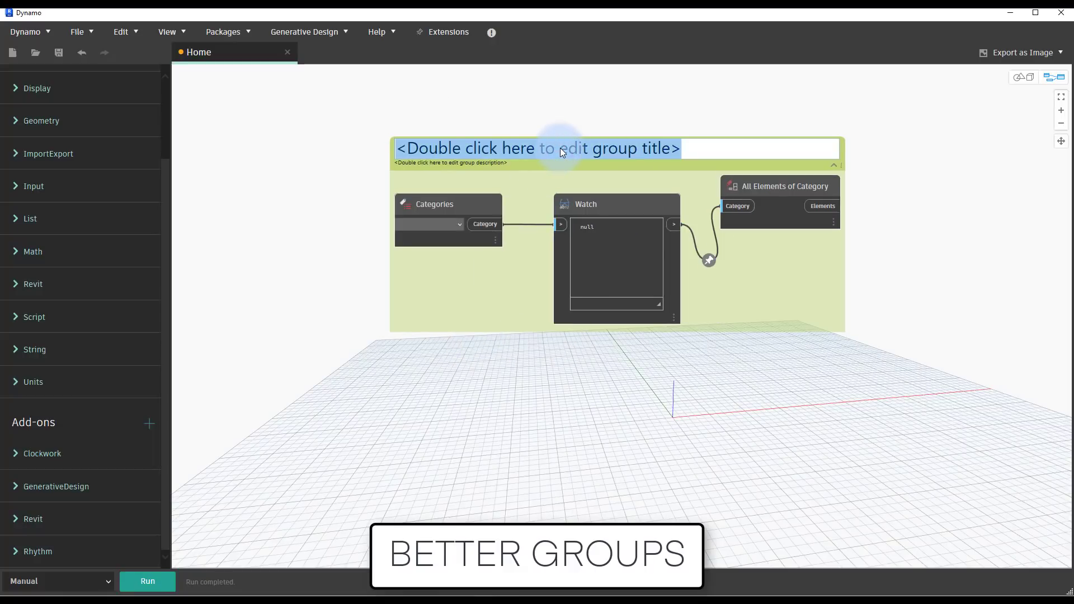
type("SELECT ALL WALLS")
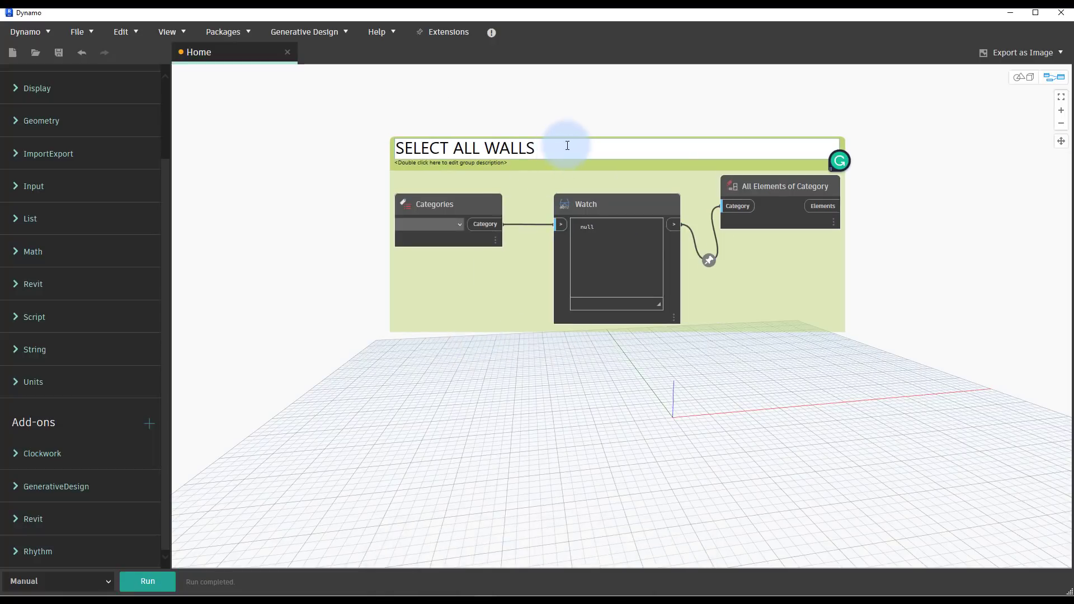
Enter the group description "This allows you to select all walls" and move the group slightly up
double_click(472, 163)
scroll(472, 163, "up", 3)
type("This all")
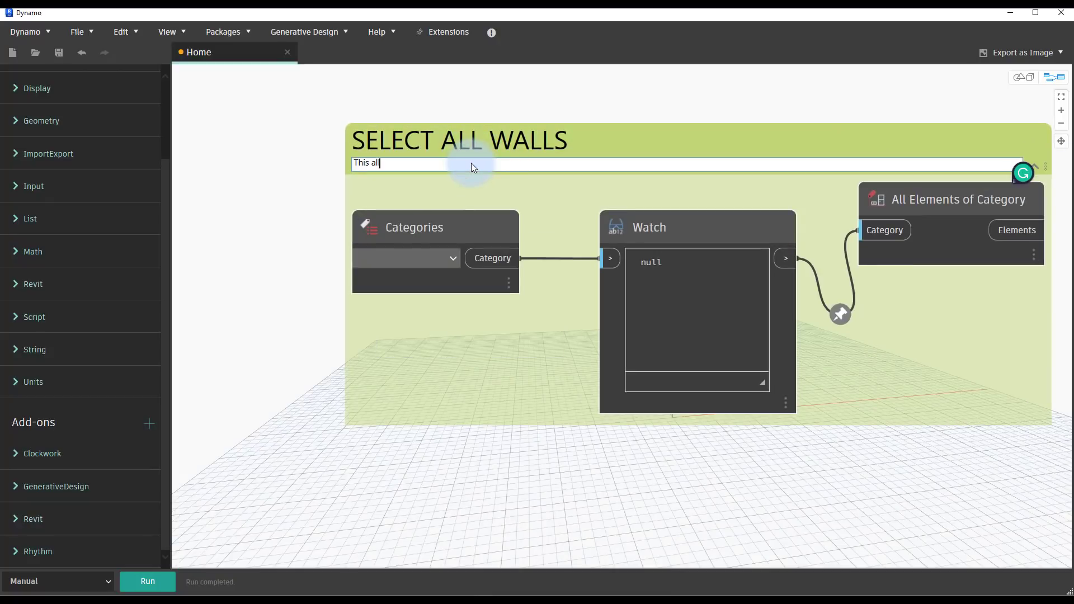
type("ows you to select all walls")
left_click(259, 159)
scroll(263, 159, "down", 3)
left_click_drag(470, 159, 480, 126)
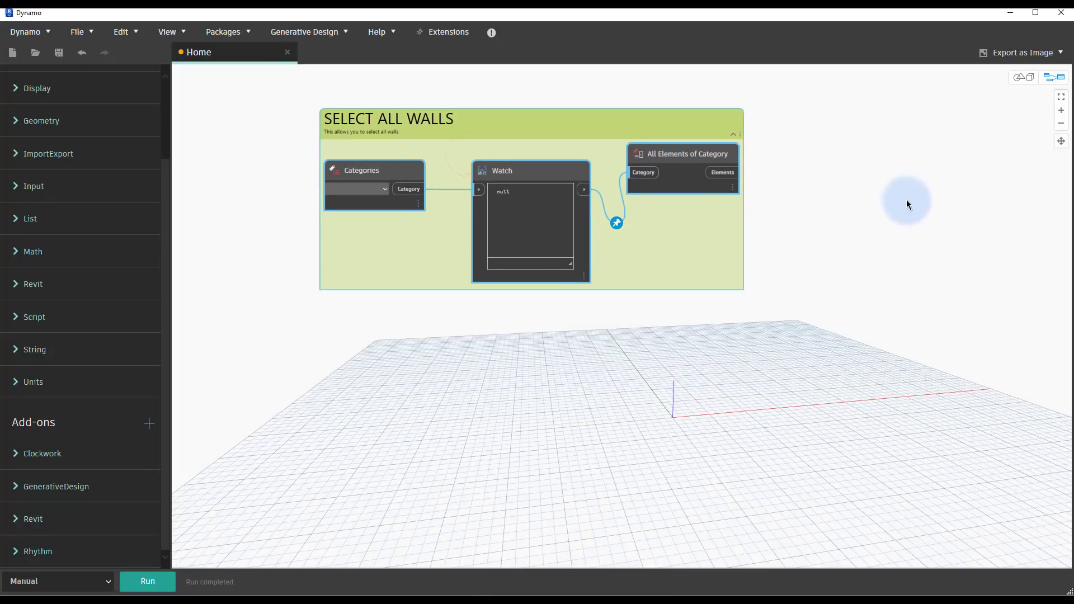
Add a Code Block node to the SELECT ALL WALLS group, and remove it from the group by placing it outside on the right
double_click(825, 220)
left_click_drag(821, 225, 672, 248)
right_click(671, 247)
mouse_move(796, 284)
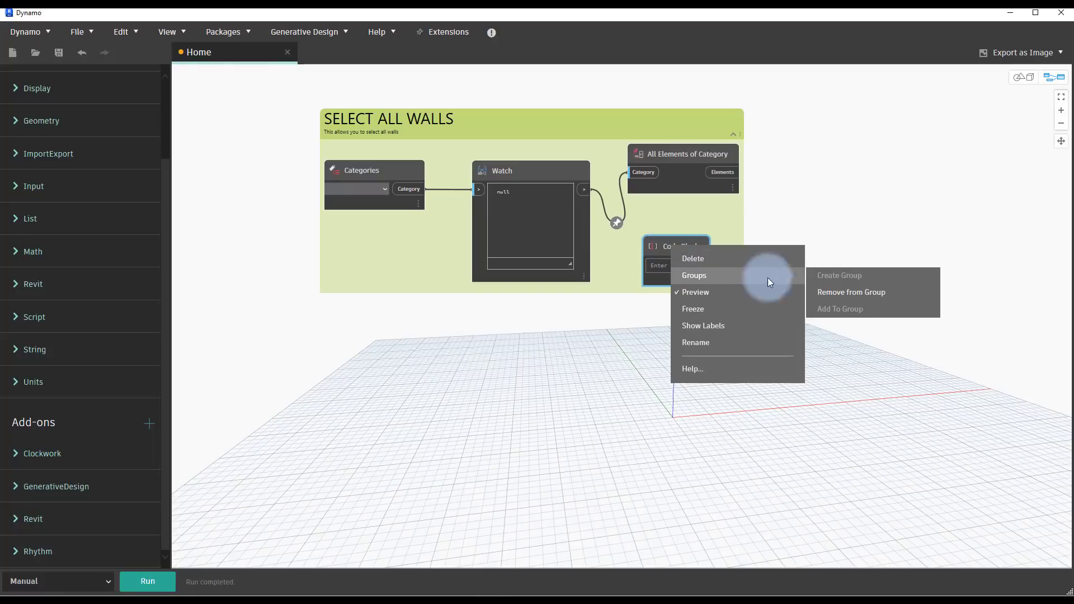
left_click(853, 290)
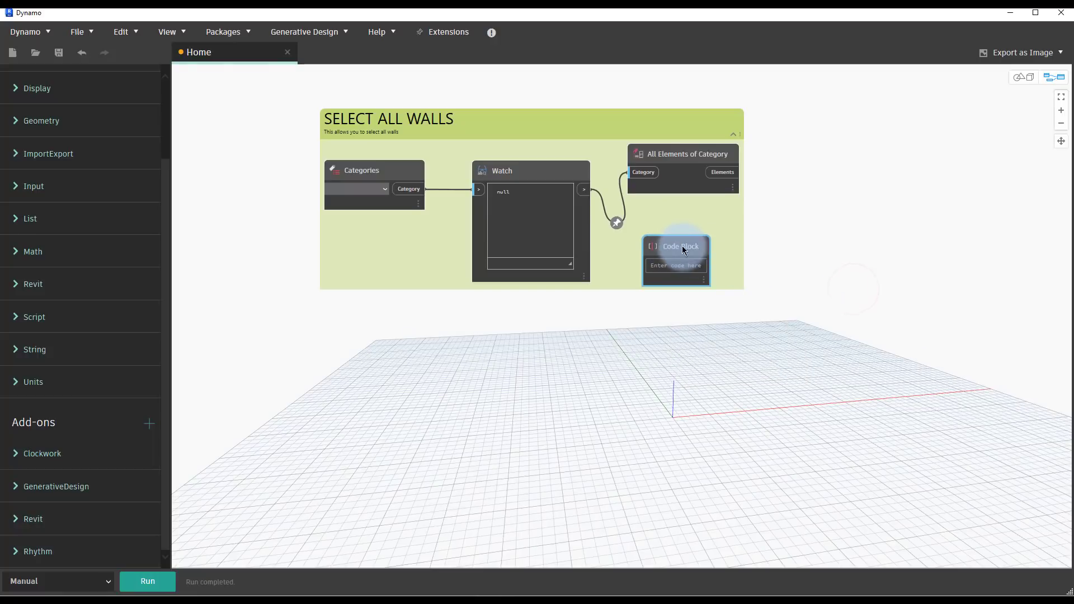
left_click_drag(680, 245, 833, 216)
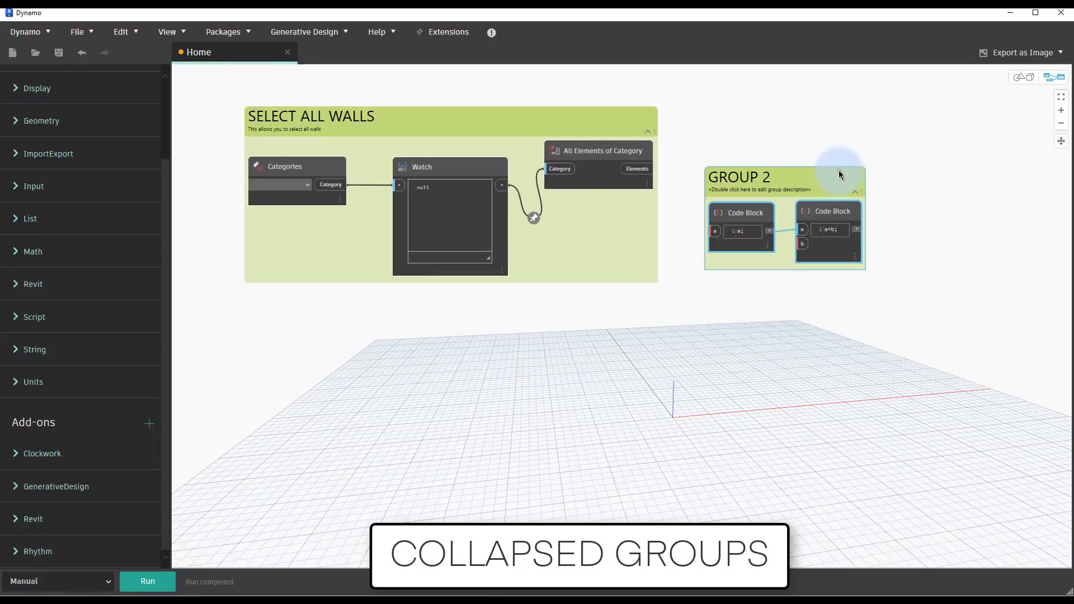
Recolor GROUP 2 light orange and collapse it
right_click(837, 170)
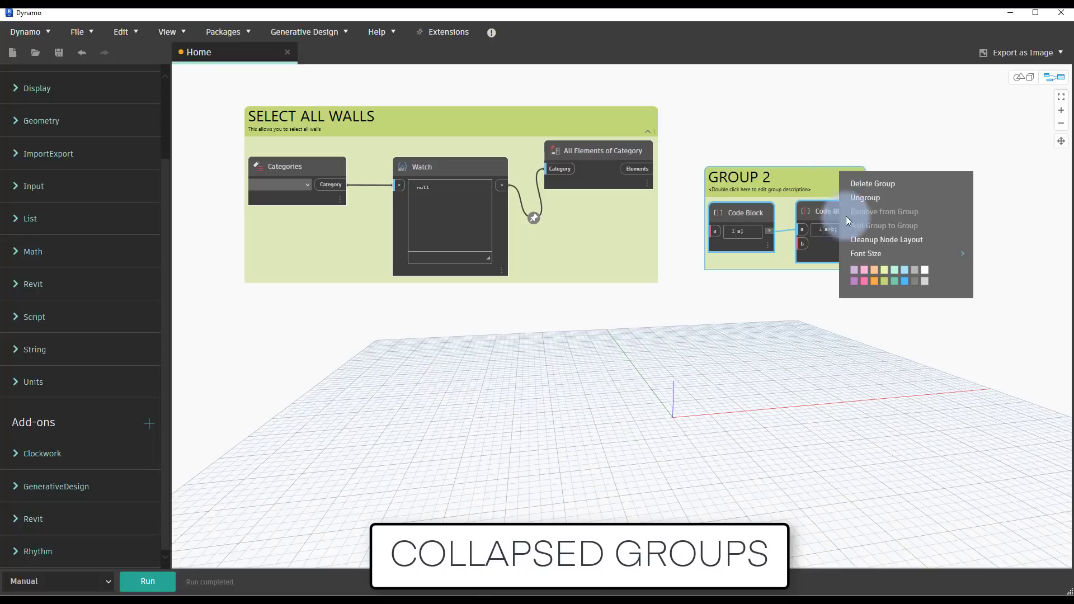
left_click(876, 268)
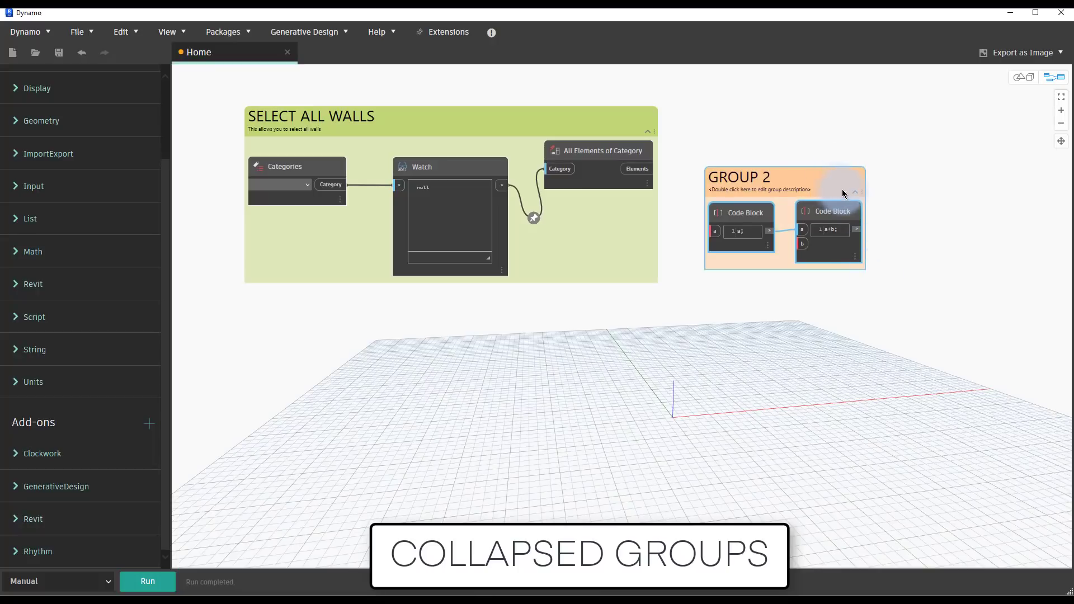
scroll(868, 182, "up", 4)
right_click(859, 193)
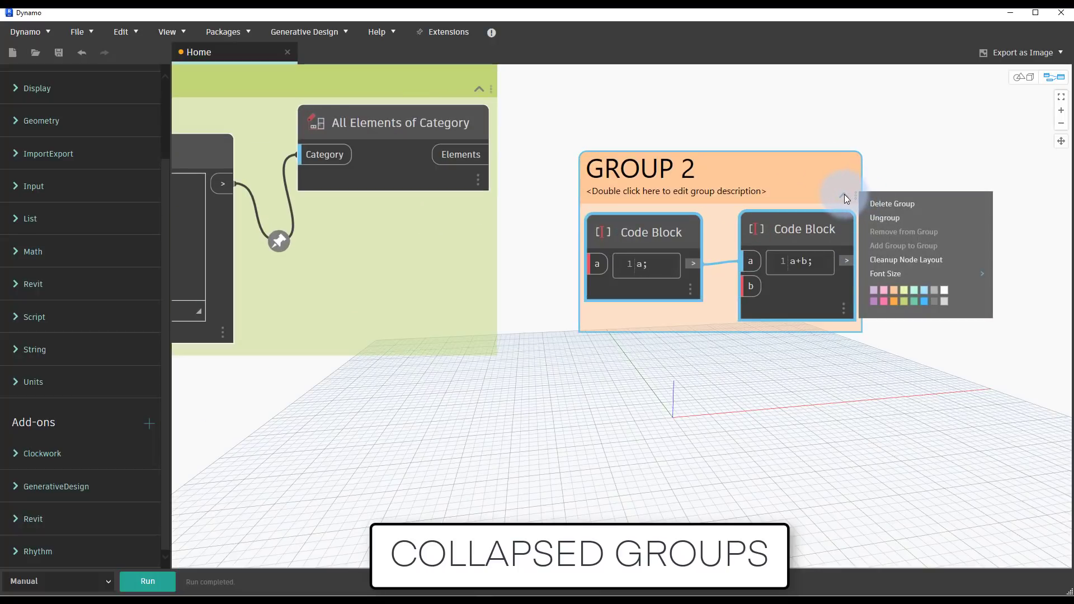
left_click(844, 197)
Nest the collapsed GROUP 2 inside the SELECT ALL WALLS group, below All Elements of Category and clear of the pinned wire
scroll(844, 197, "down", 4)
left_click_drag(807, 196, 633, 222)
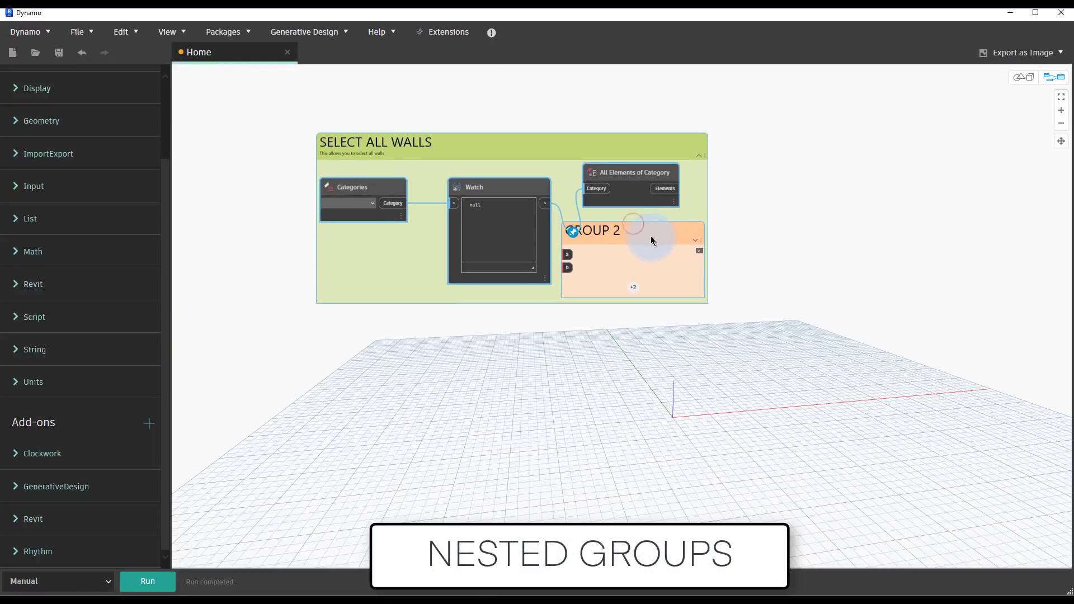
left_click(849, 224)
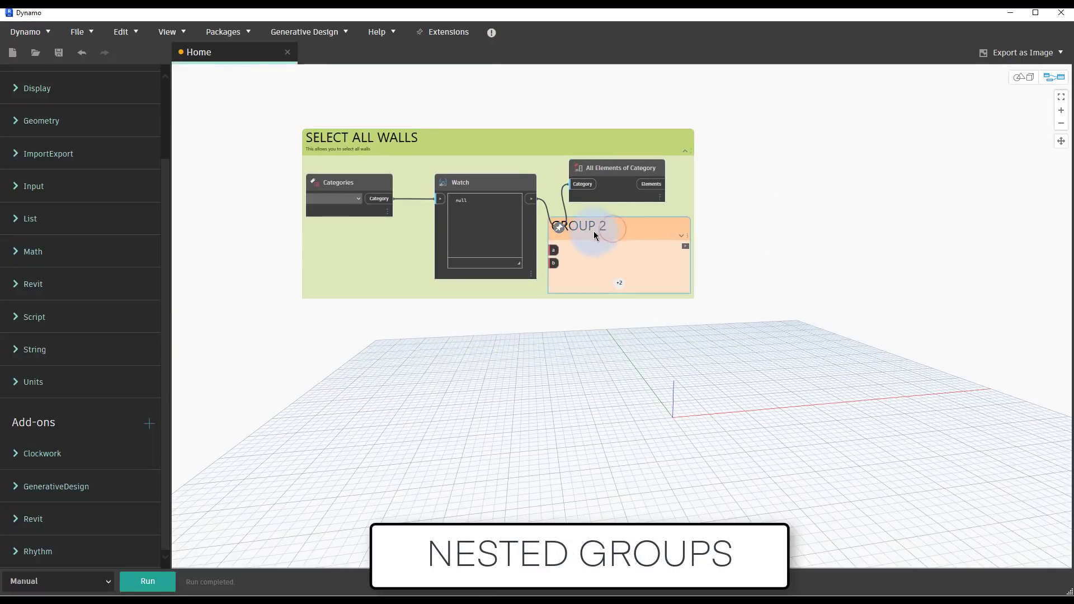
left_click_drag(592, 229, 629, 232)
Connect the Elements output of All Elements of Category to input a of the collapsed GROUP 2
left_click(724, 250)
left_click(817, 226)
left_click(662, 184)
left_click(591, 253)
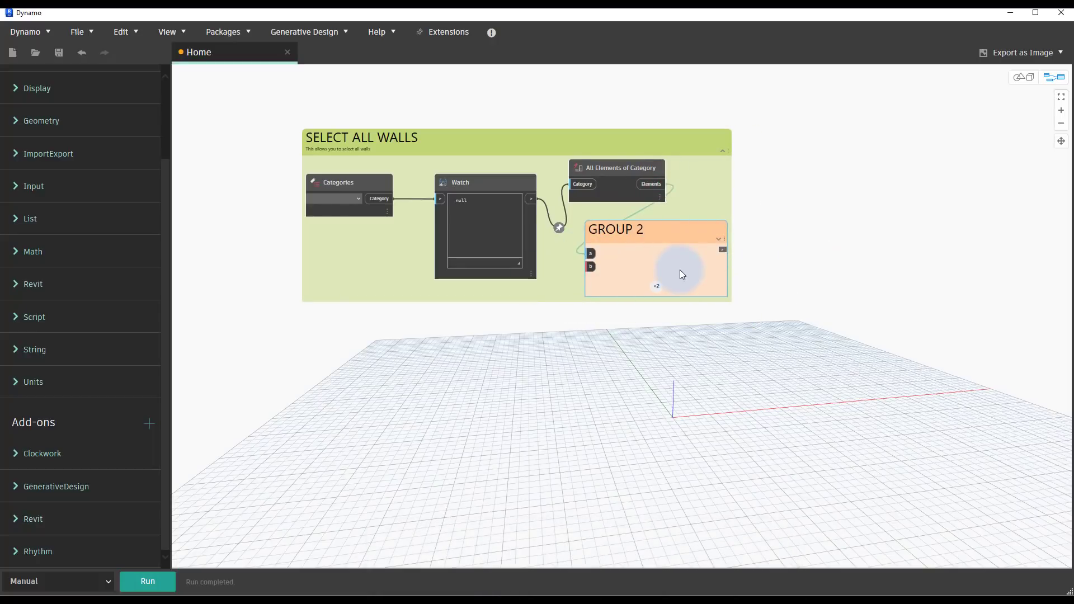
left_click(842, 253)
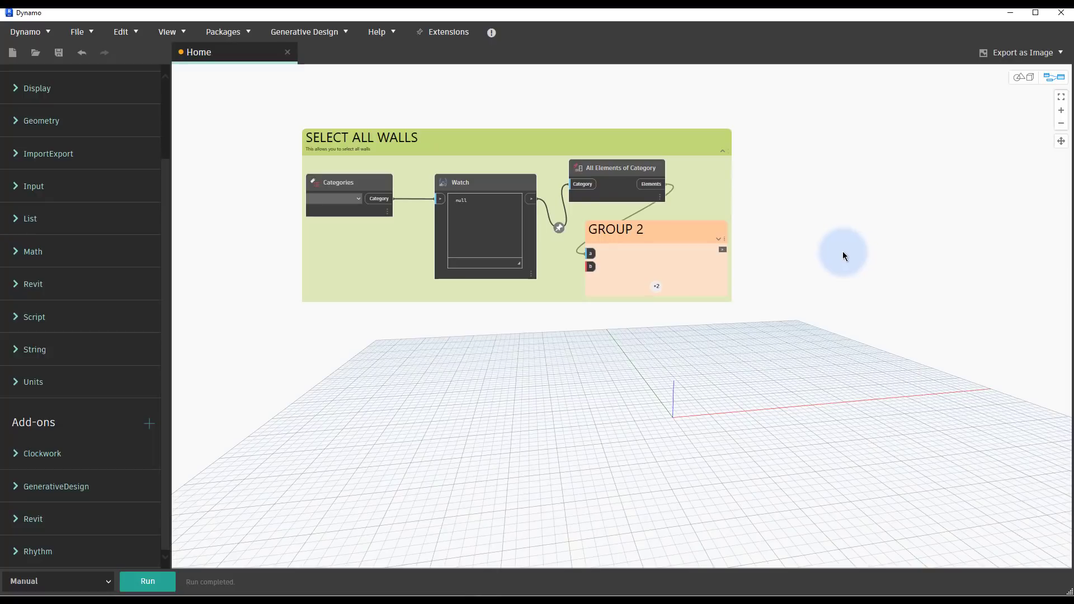
Examine the error on the Create Compound System FamilyType node in the Create-Compound-Walls graph
scroll(660, 285, "up", 3)
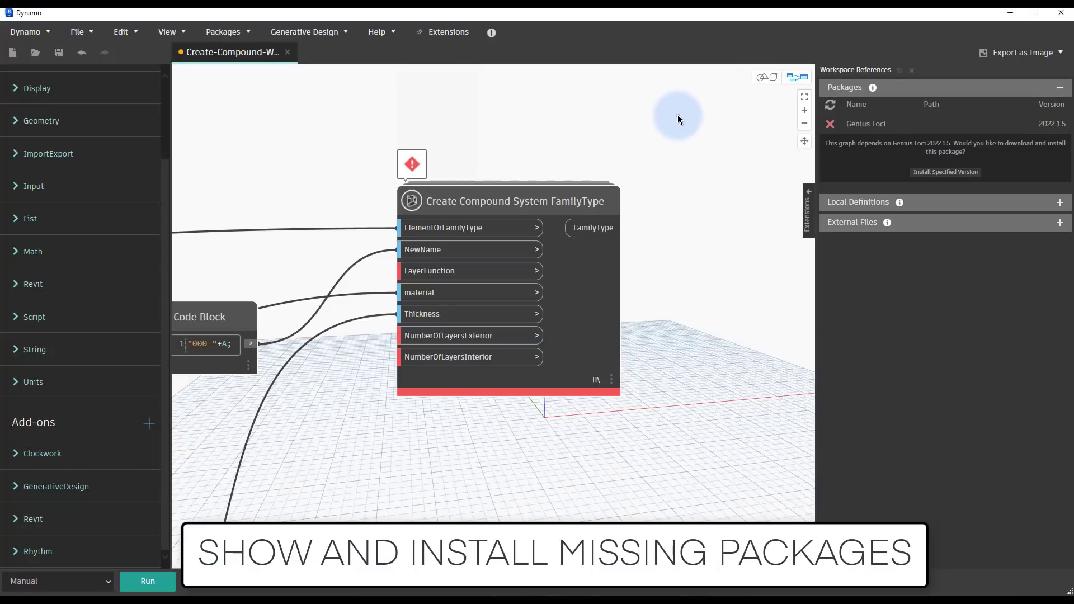
mouse_move(416, 161)
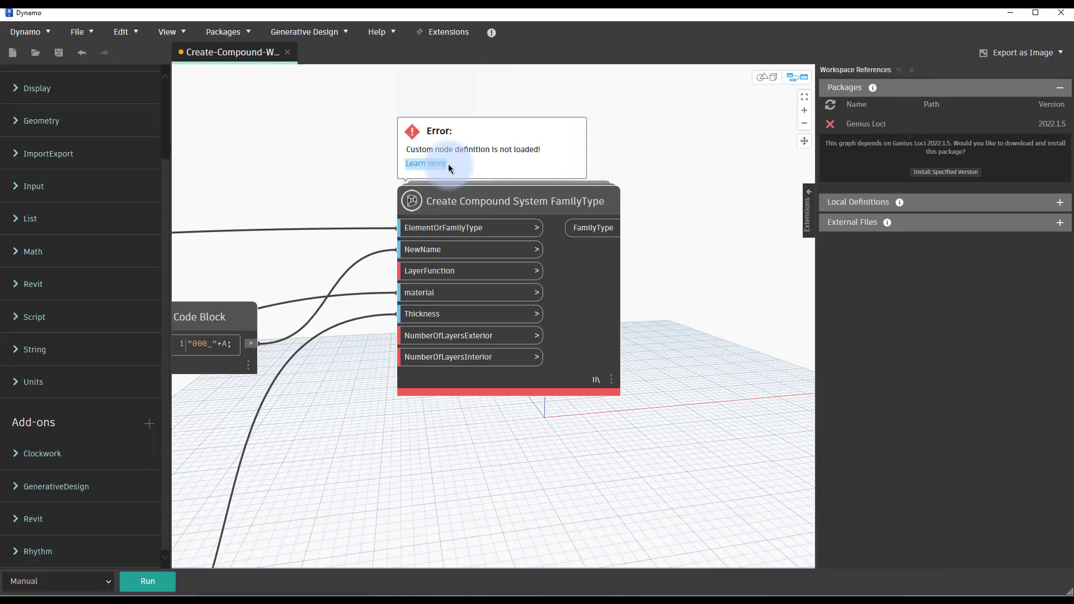
Open the documentation on the unloaded custom node error, and install the missing Genius Loci 2022.1.5 package from the workspace references
left_click(437, 165)
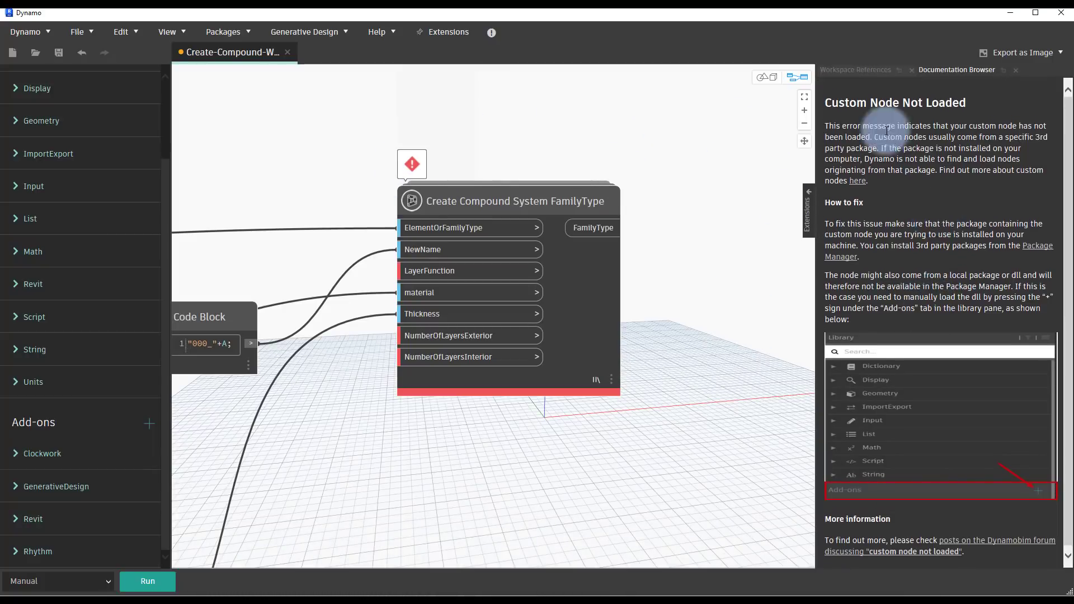
left_click(845, 69)
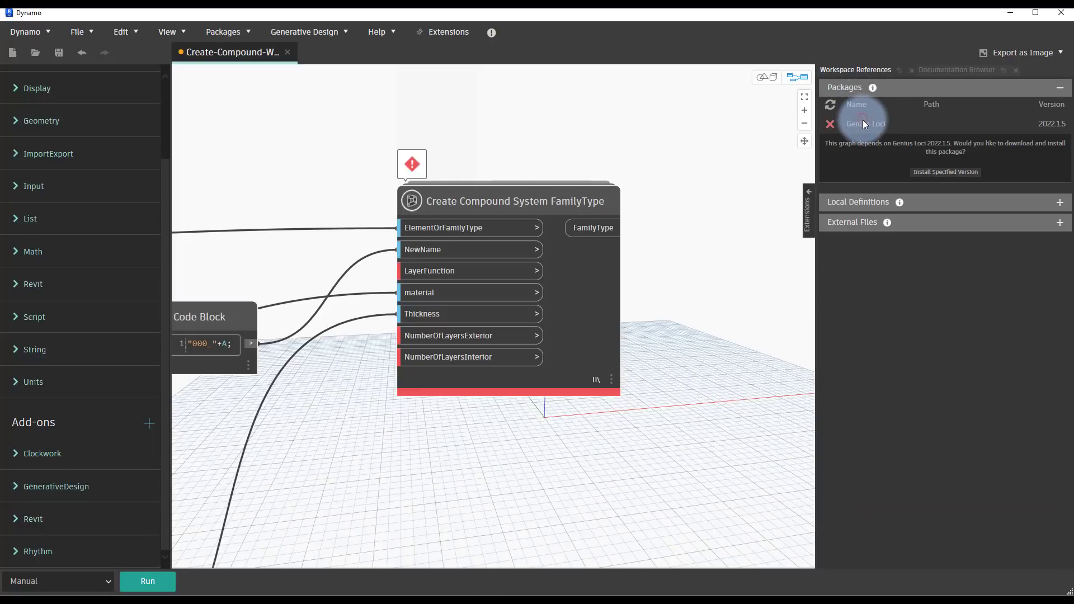
left_click(958, 172)
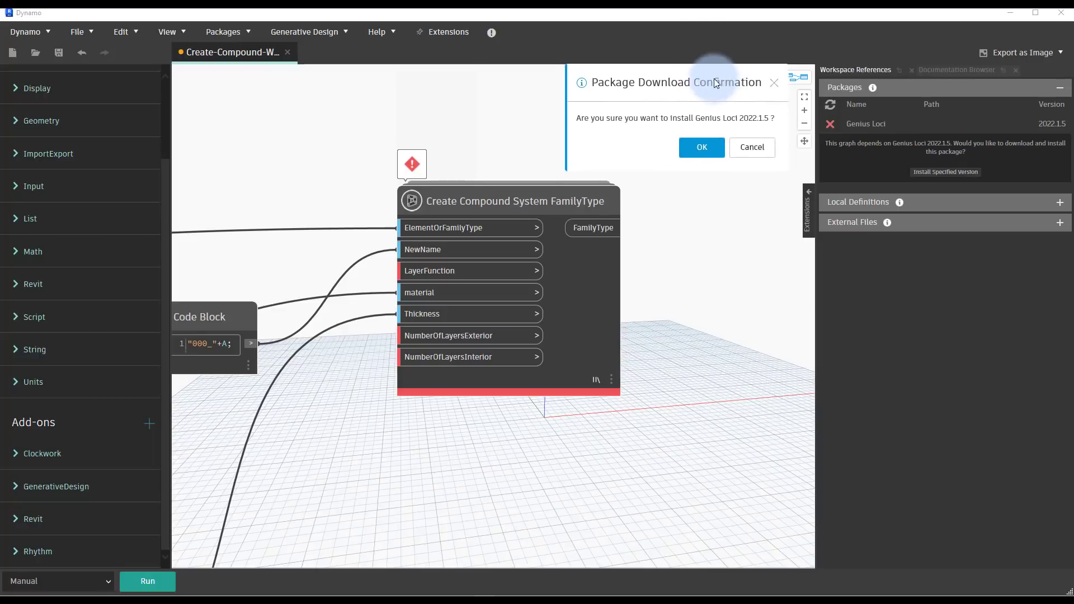
left_click(707, 146)
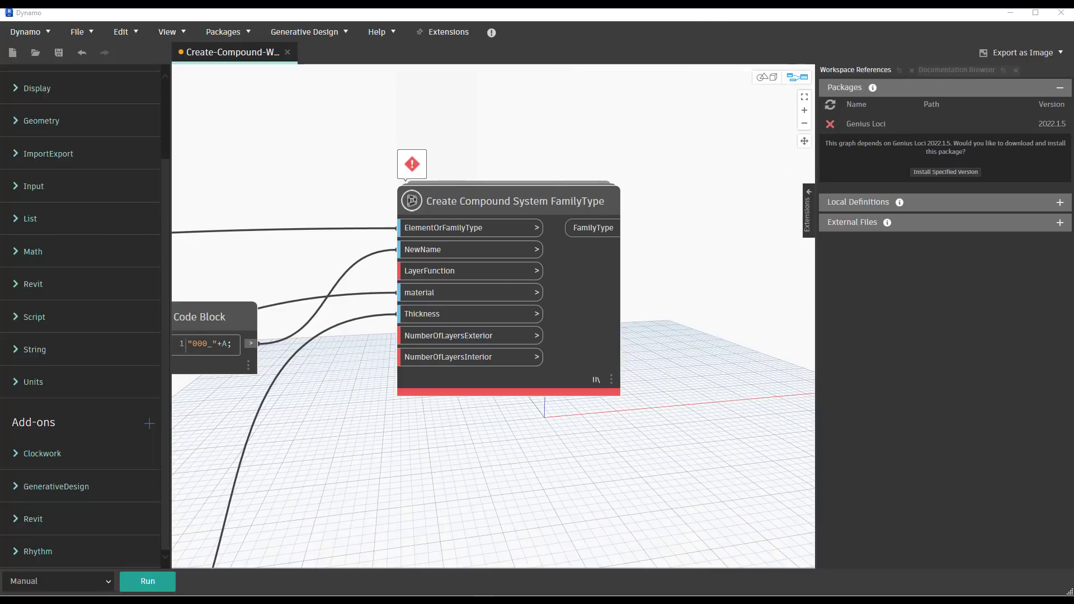
left_click_drag(1015, 73, 710, 84)
left_click(716, 163)
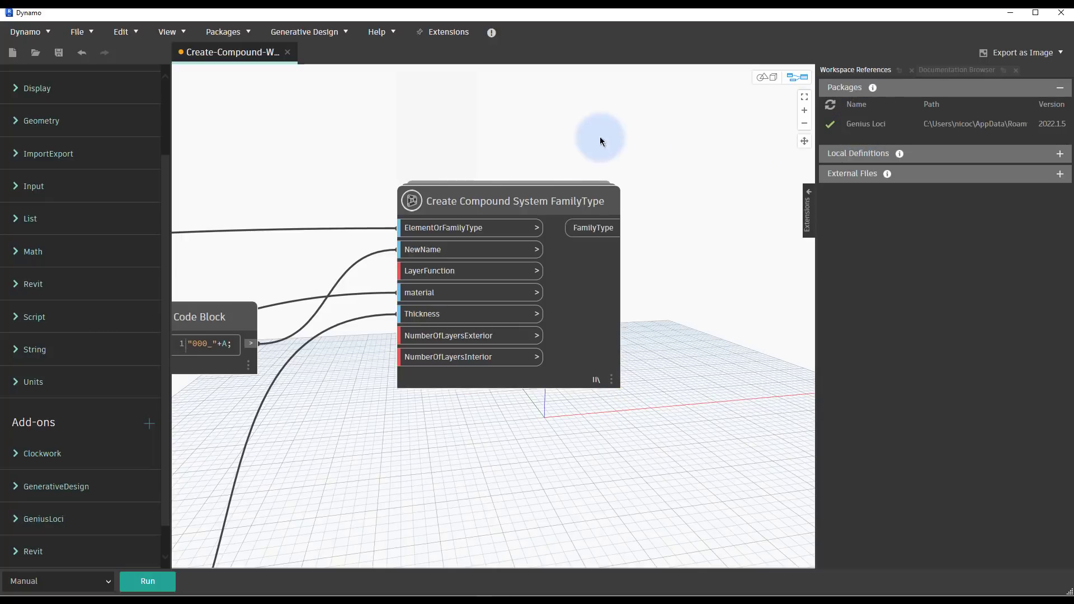
mouse_move(522, 219)
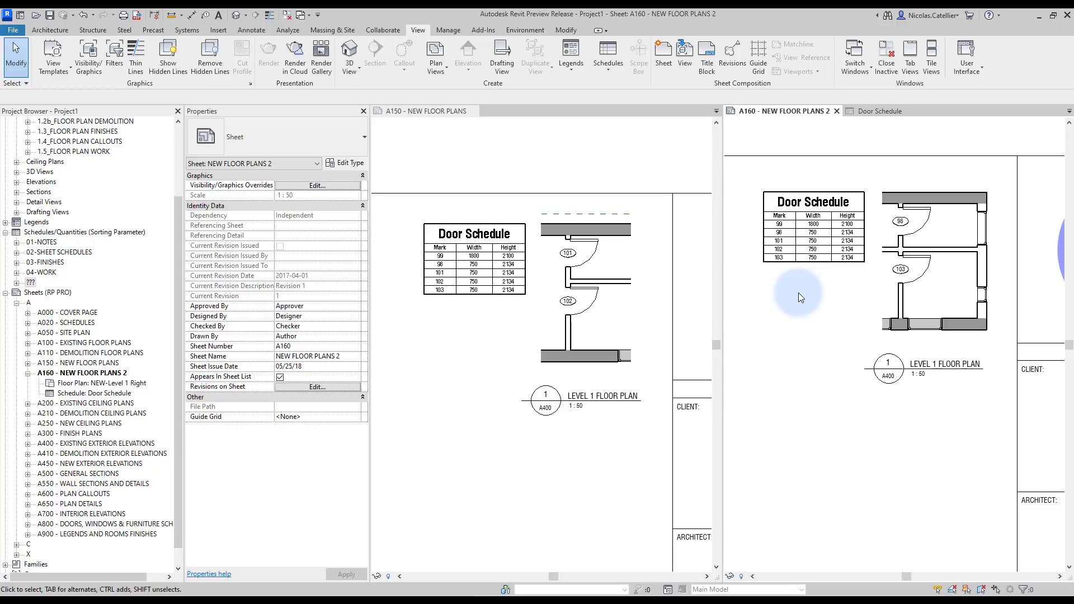
In Revit, enable Filter by sheet for the Door Schedule and return to sheet A160 - NEW FLOOR PLANS 2
left_click(863, 111)
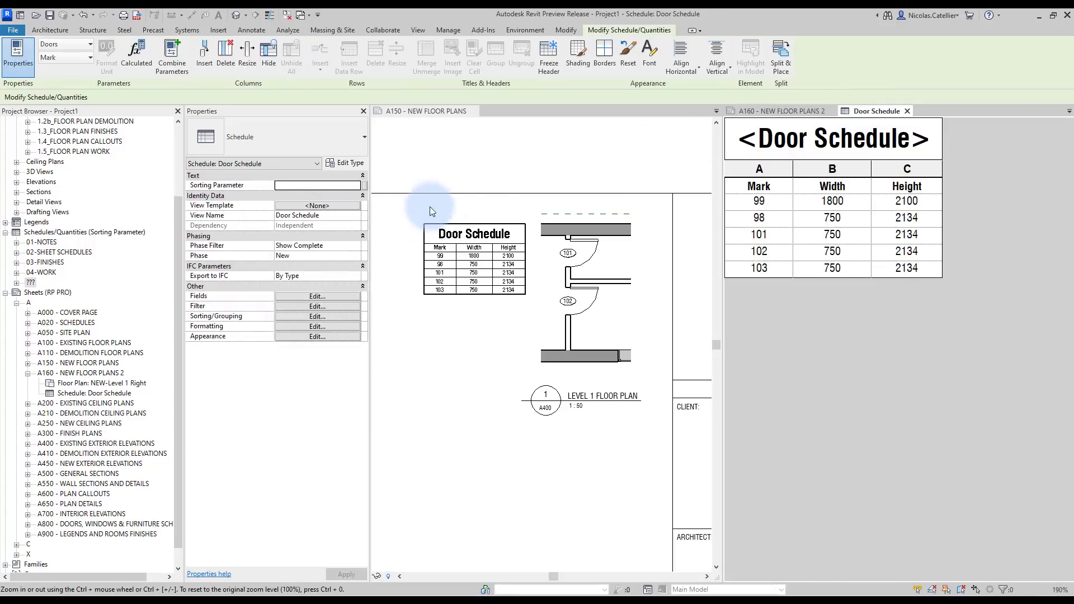
left_click(323, 305)
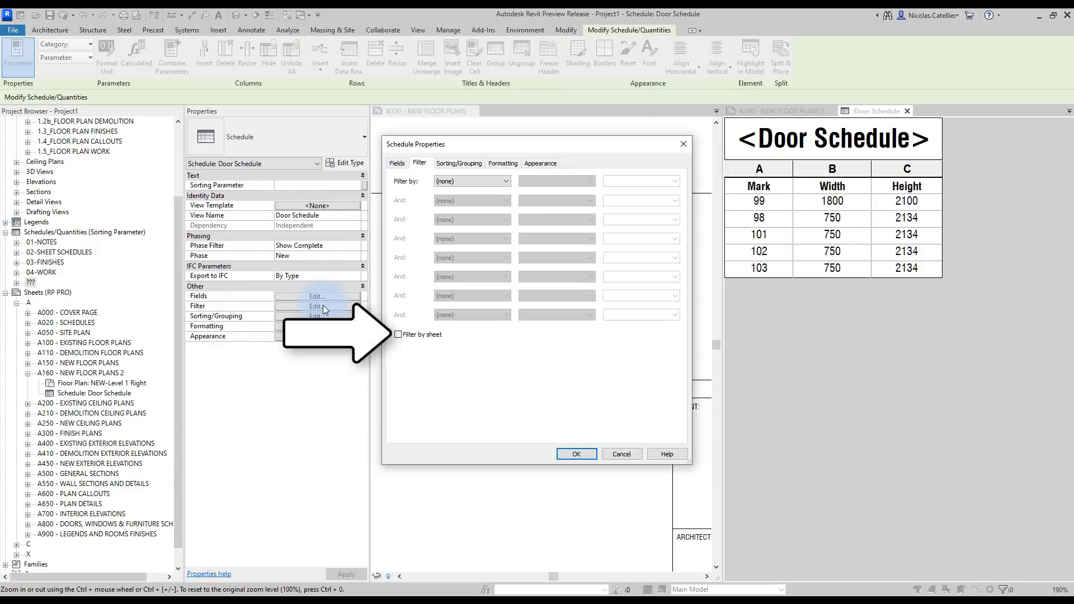
left_click(399, 334)
left_click(571, 455)
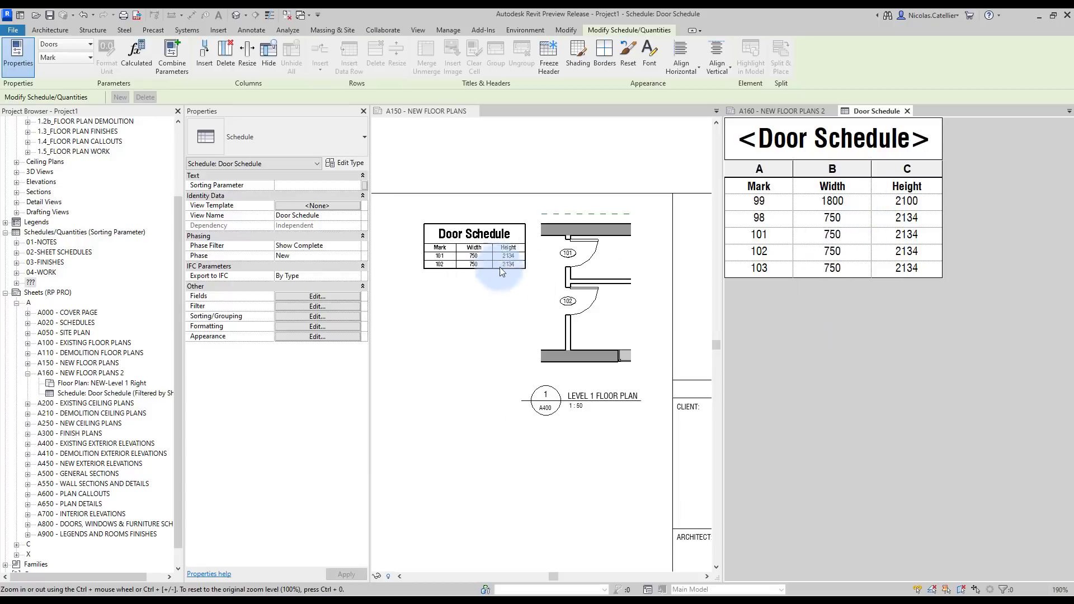
left_click(784, 112)
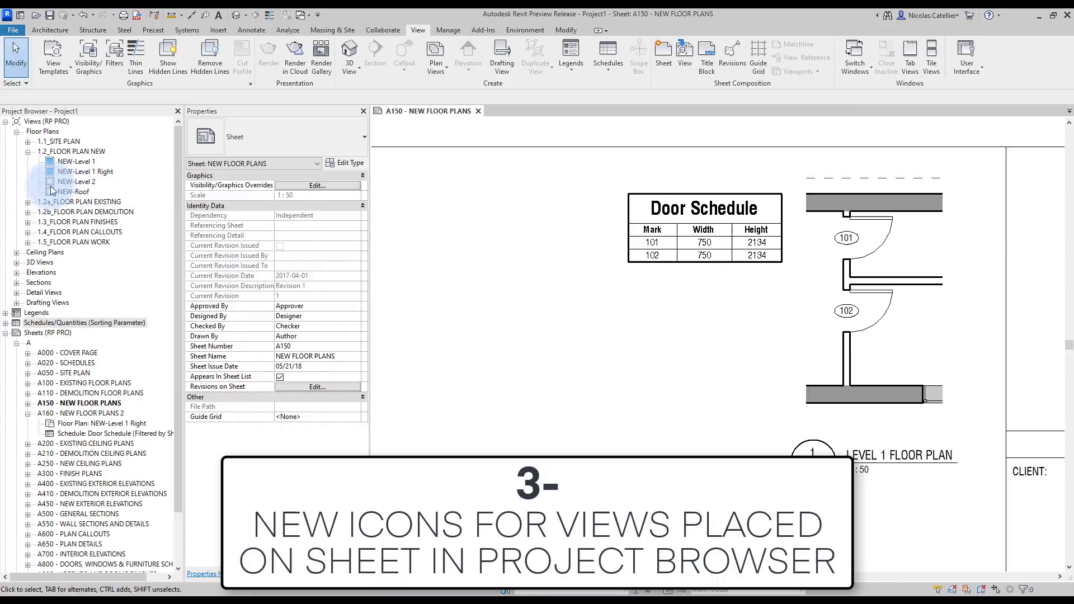
Expand the demolition and existing floor plan groups, and place the NEW-Level 2 view on sheet A160 - NEW FLOOR PLANS 2
left_click(26, 210)
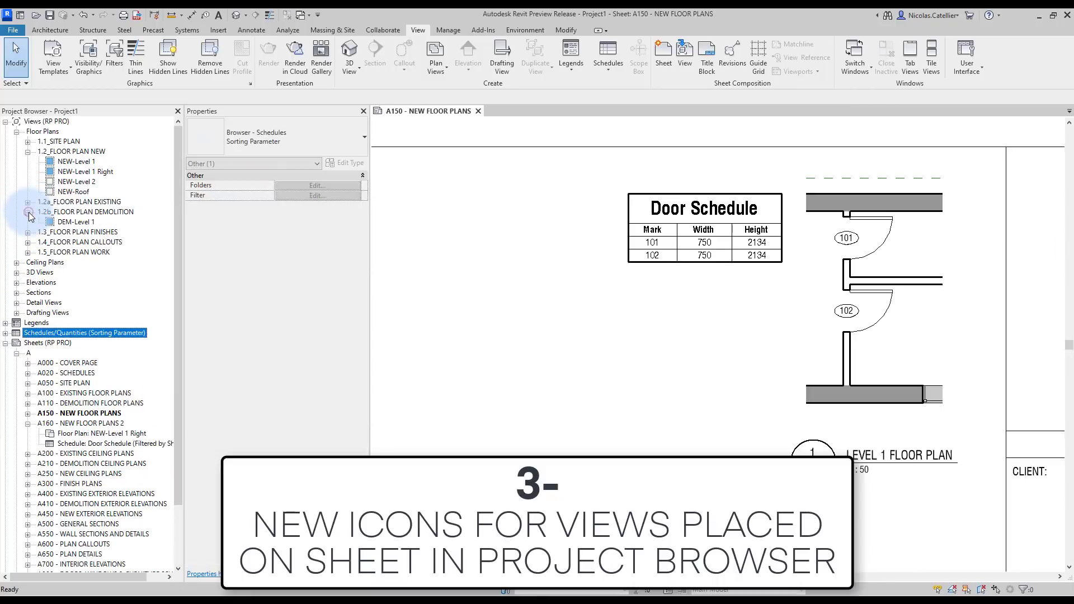
left_click(26, 202)
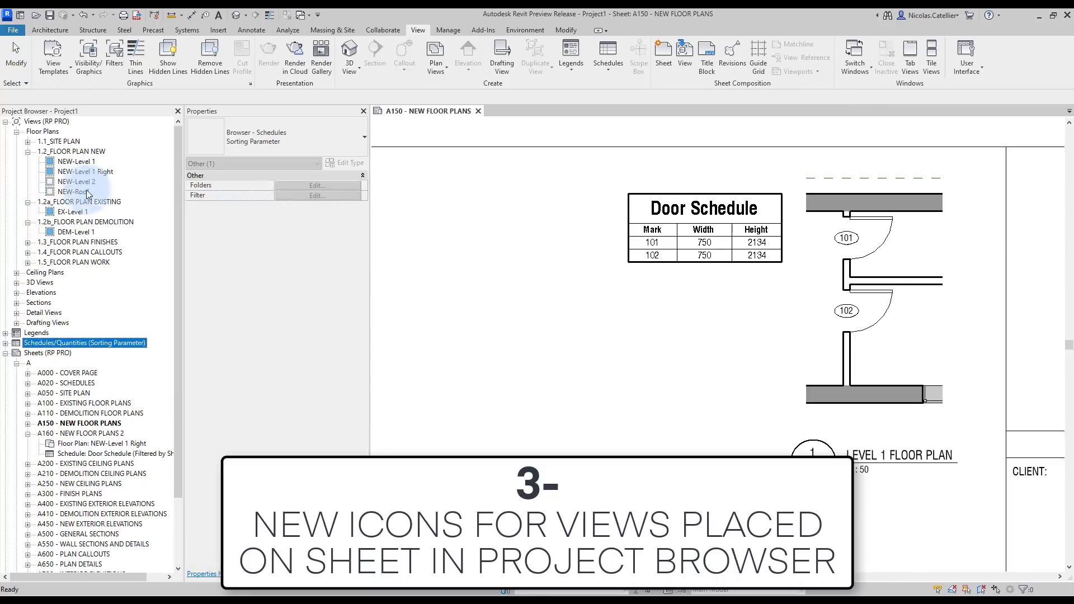
left_click(74, 182)
left_click_drag(101, 382, 84, 433)
left_click(676, 302)
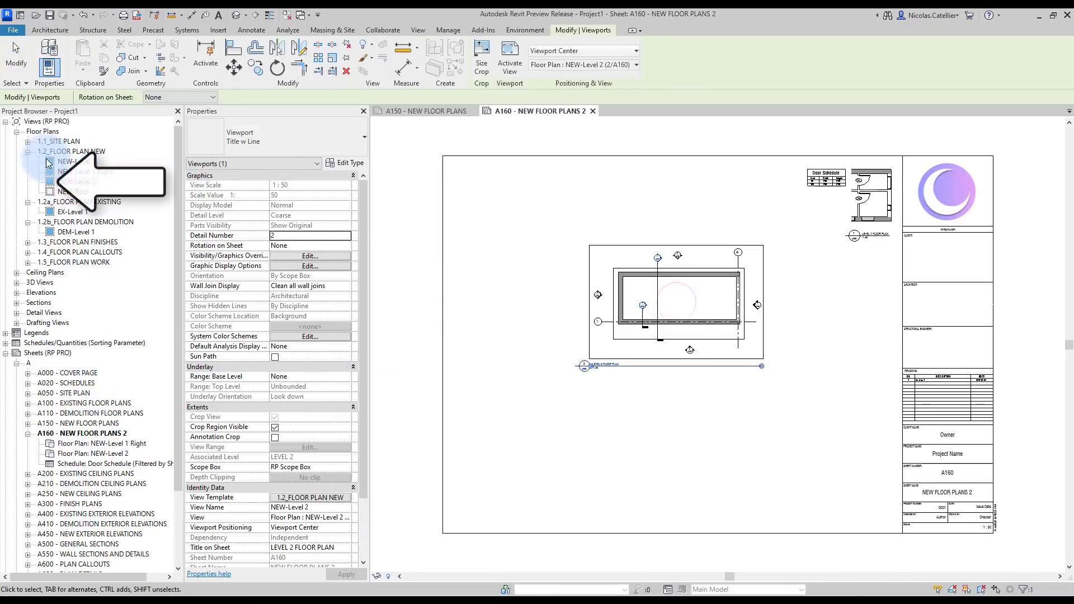
left_click(529, 250)
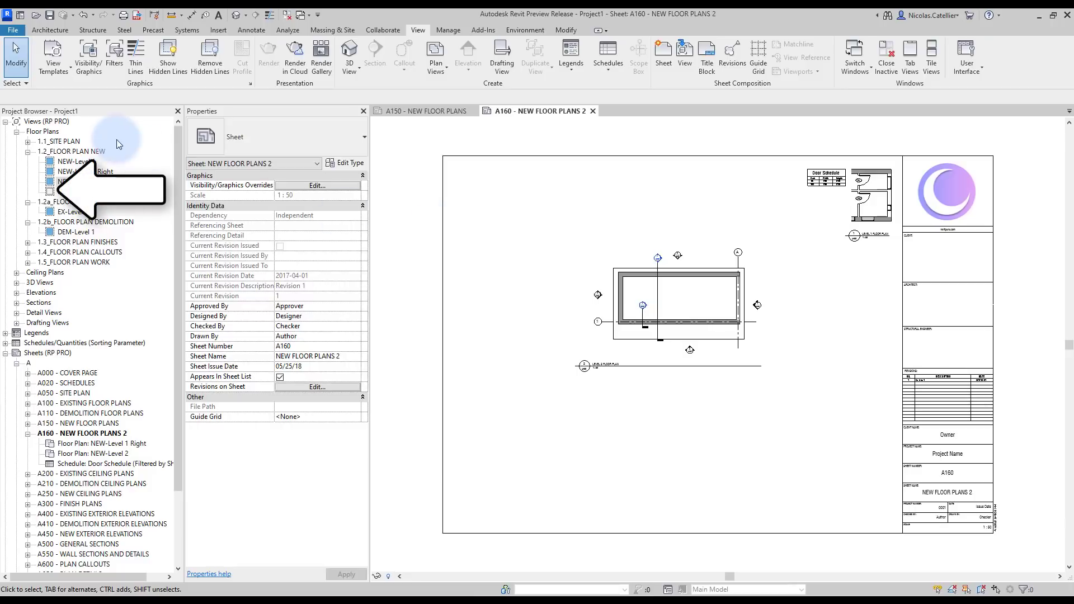
Hide the view placement on sheet status icons for the project's Views, and show them again
left_click(56, 122)
right_click(61, 121)
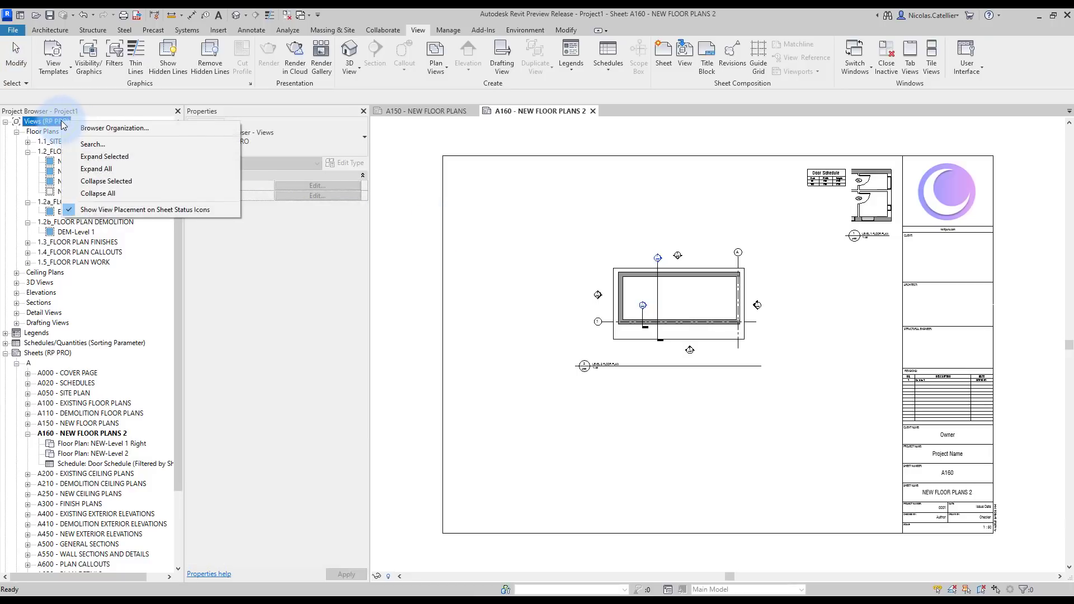
left_click(124, 210)
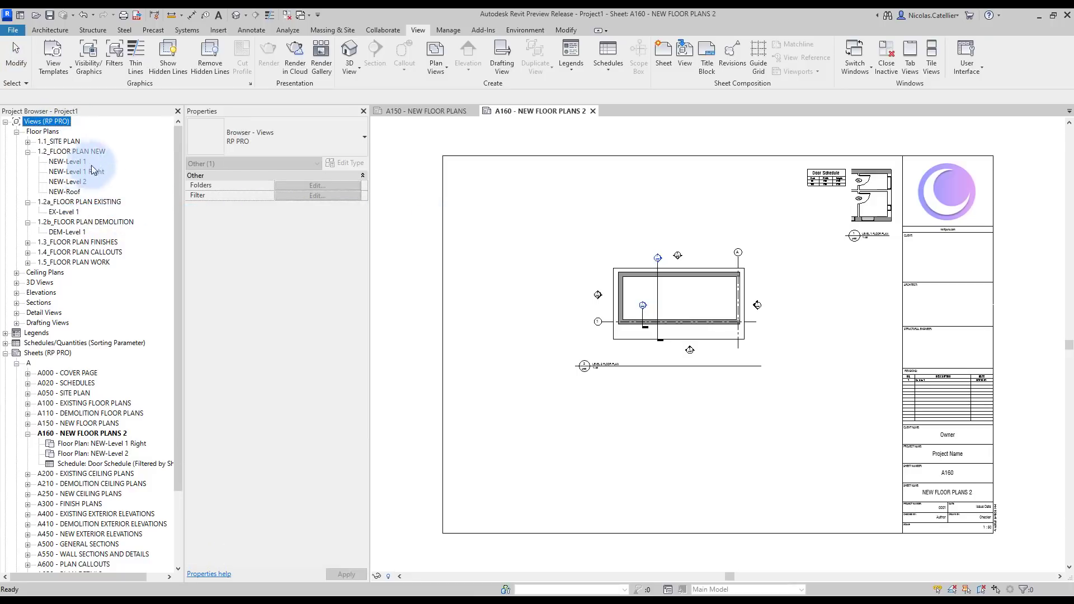
right_click(63, 124)
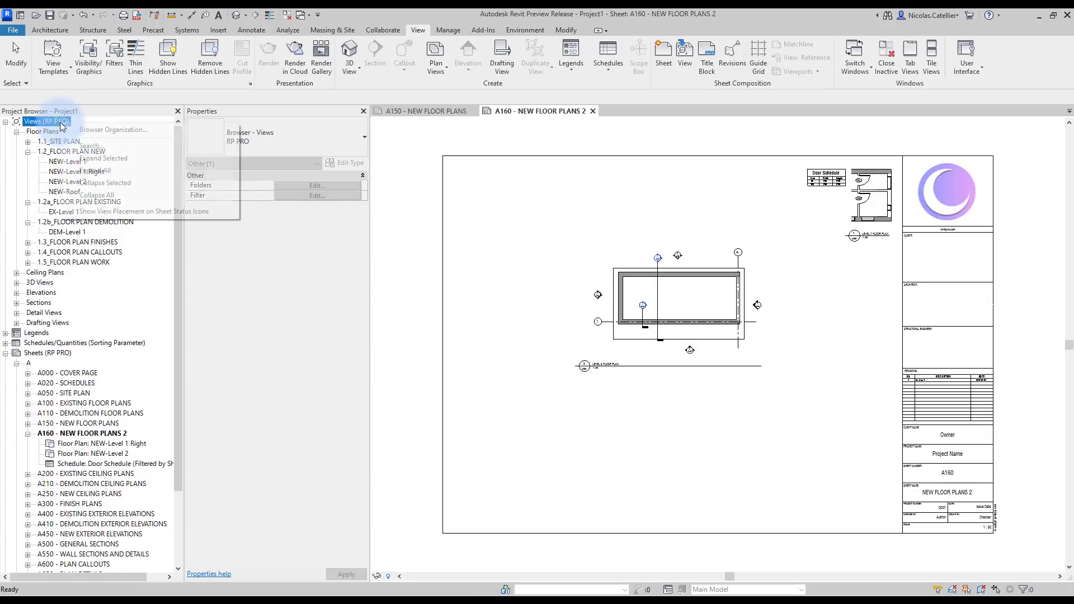
left_click(102, 212)
left_click(481, 214)
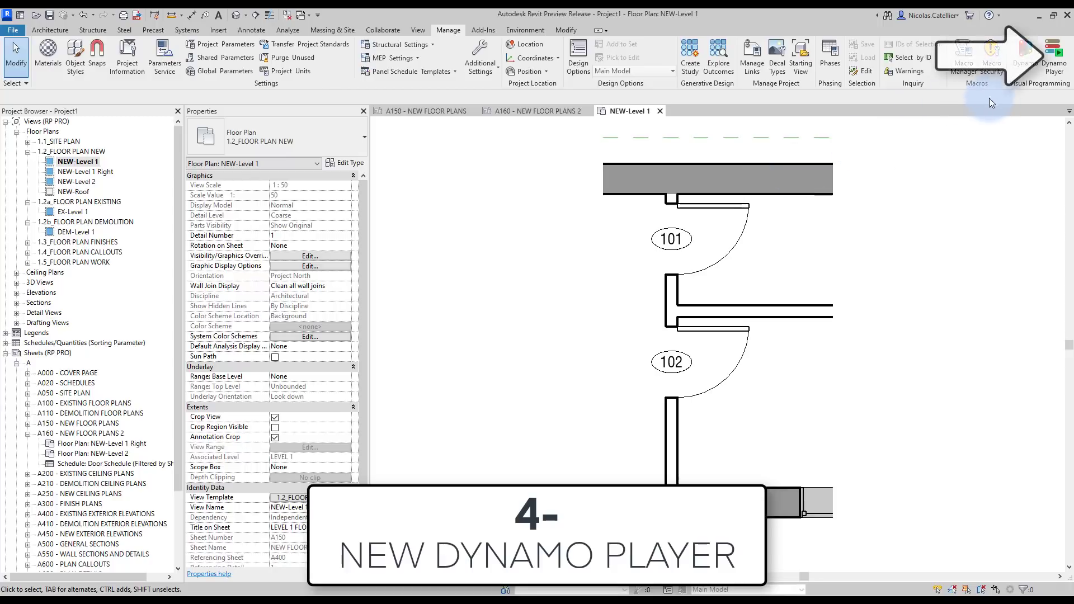
Open Dynamo Player in a wider window, search the Autodesk Samples scripts for "exit" and clear the search
left_click(1051, 68)
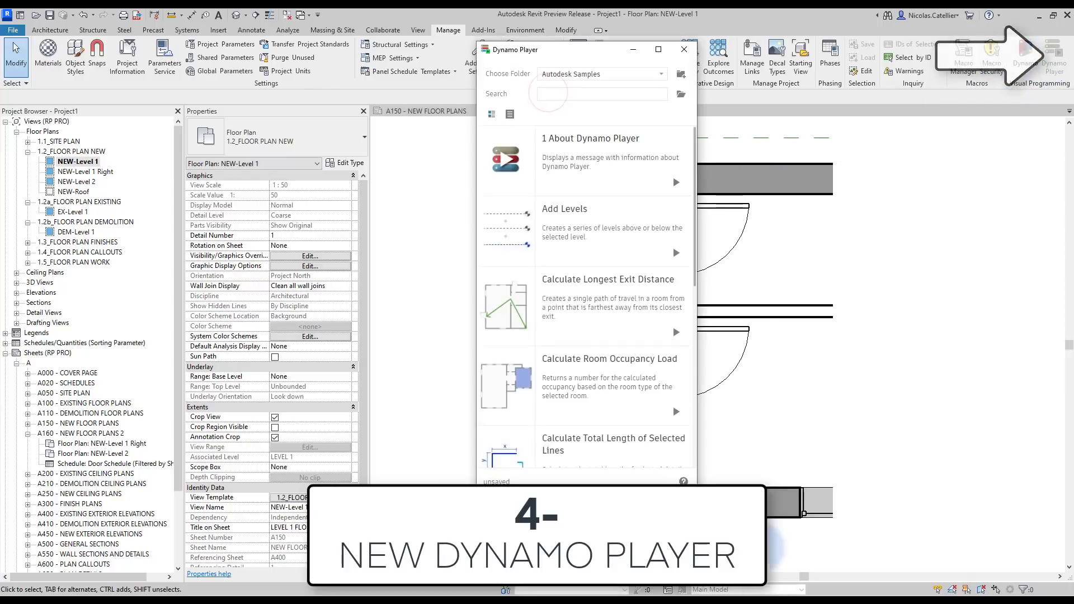
left_click_drag(716, 484, 796, 421)
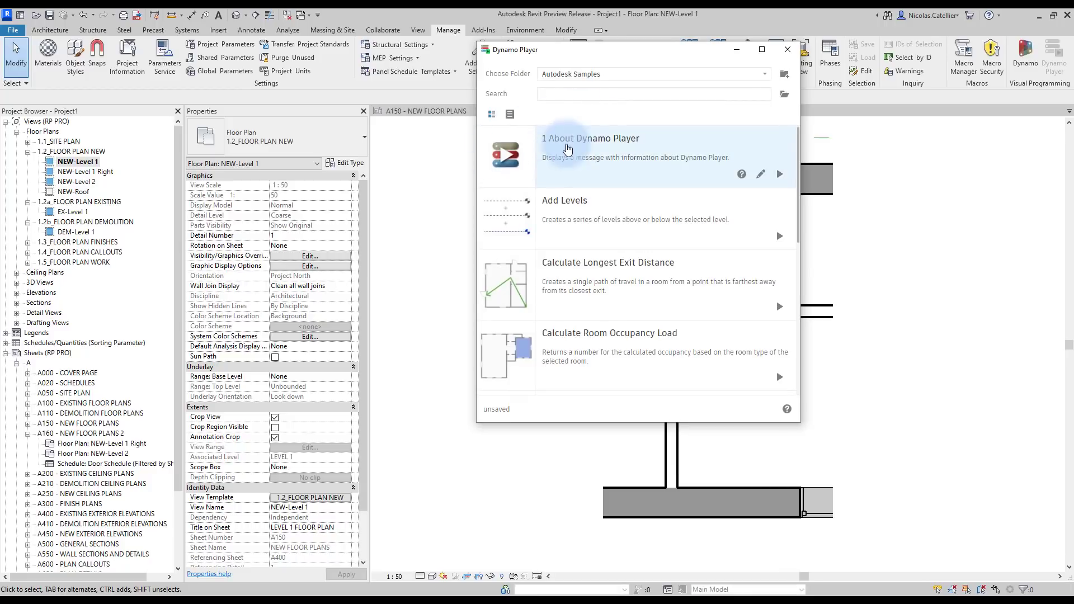
left_click(564, 95)
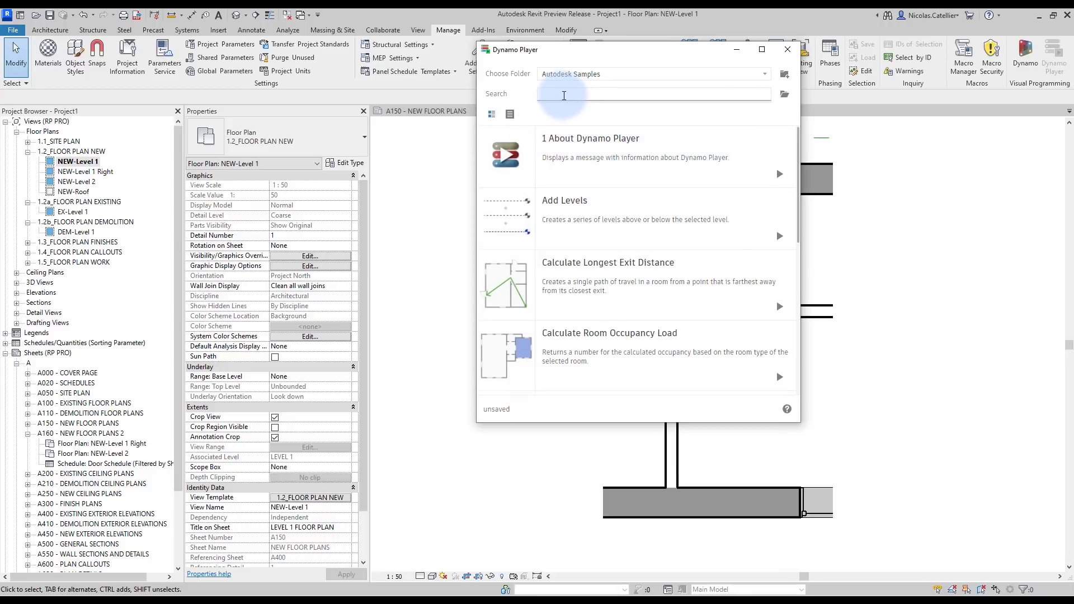
type("exit")
double_click(564, 95)
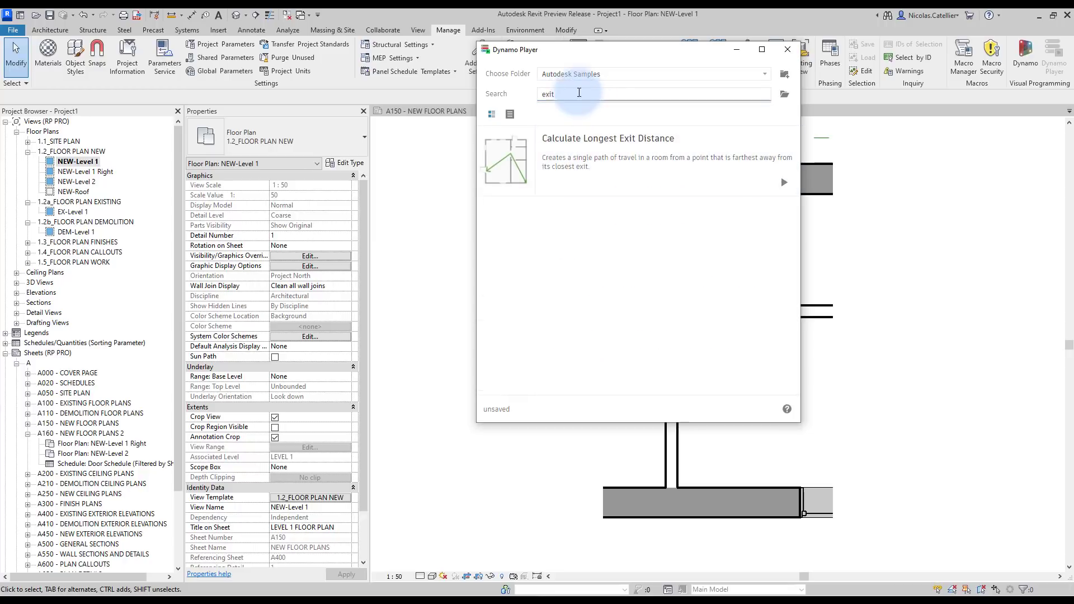
key("BackSpace")
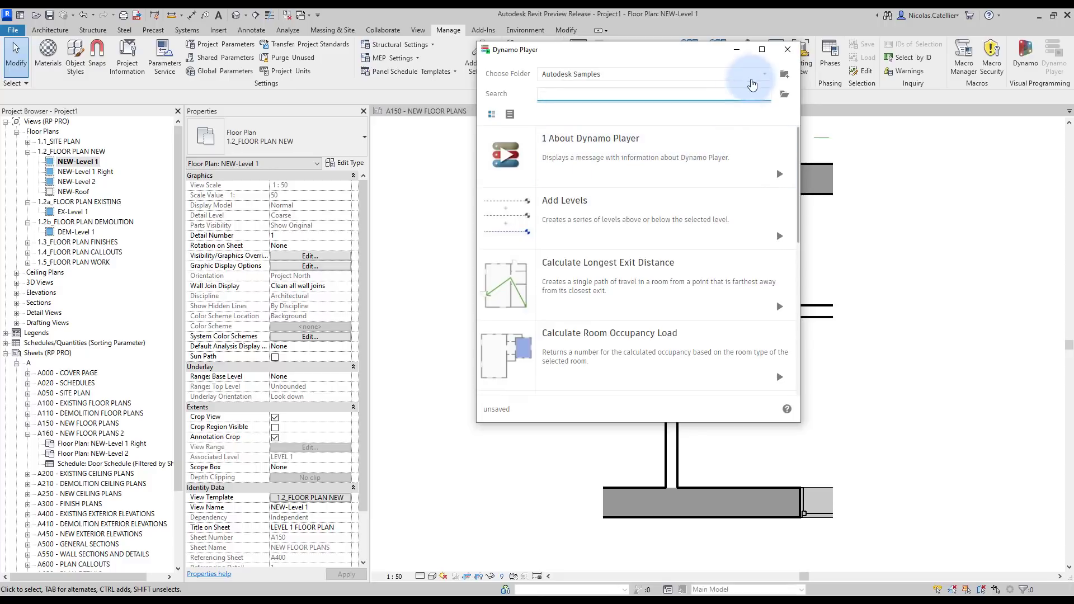
Switch the Dynamo Player script folder to DYN Player 1 and back to Autodesk Samples
left_click(765, 75)
left_click(560, 103)
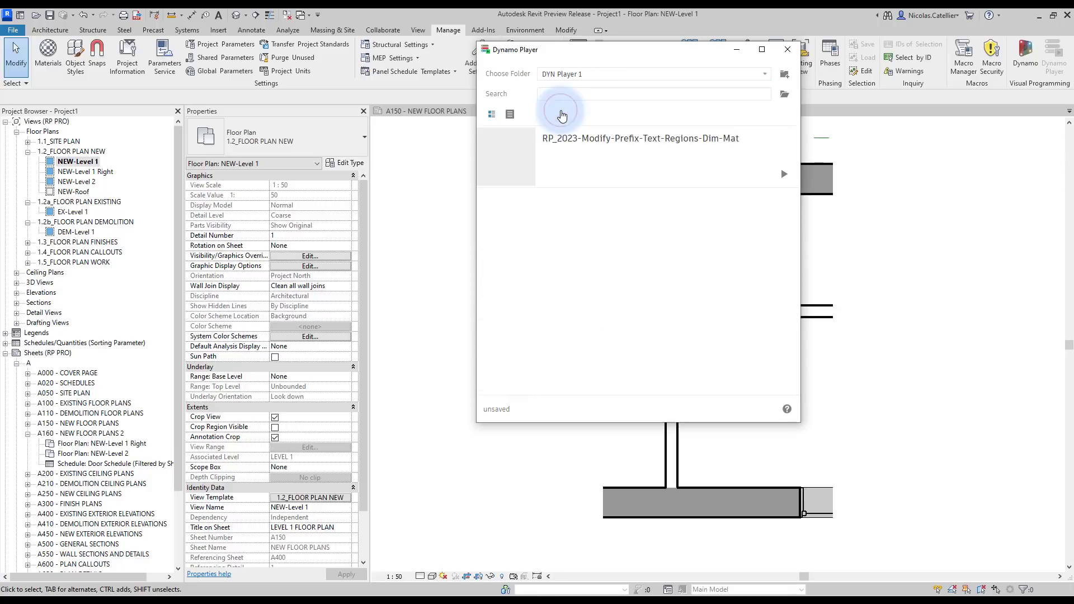
left_click(571, 144)
left_click(764, 74)
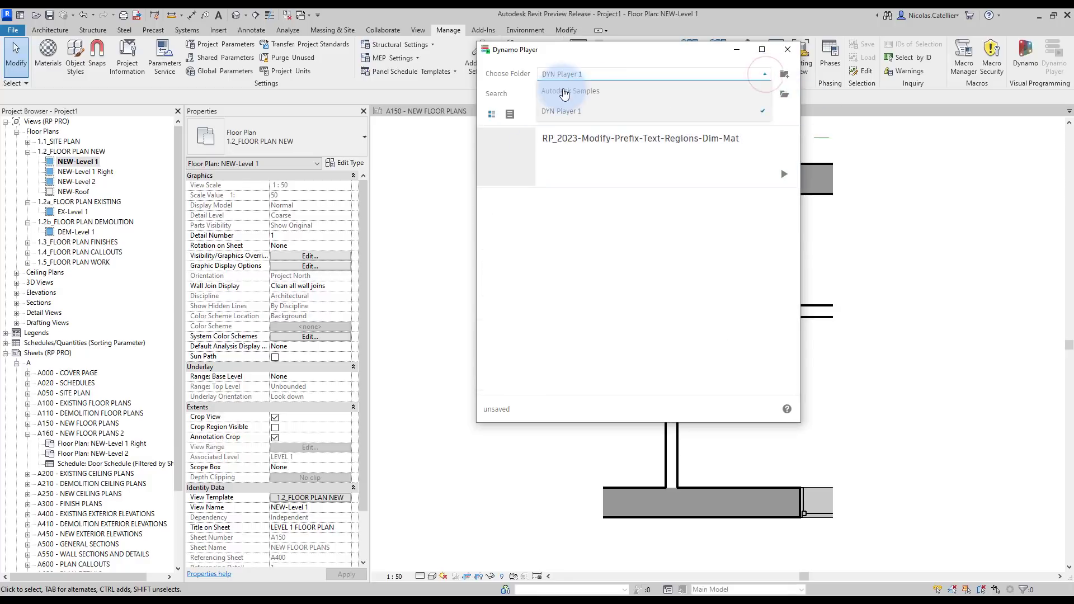
left_click(562, 90)
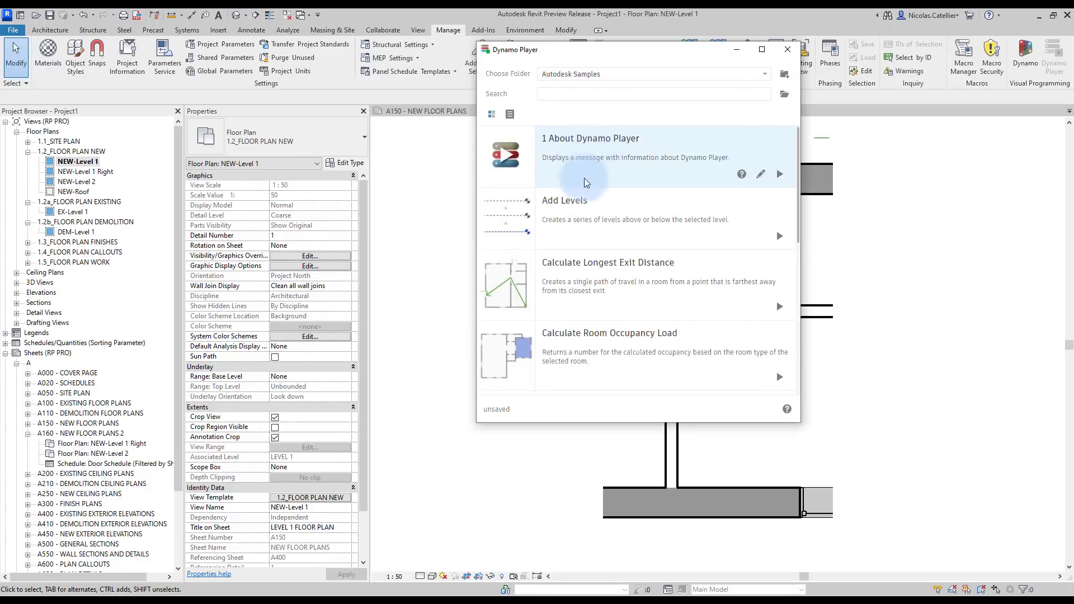
left_click(583, 200)
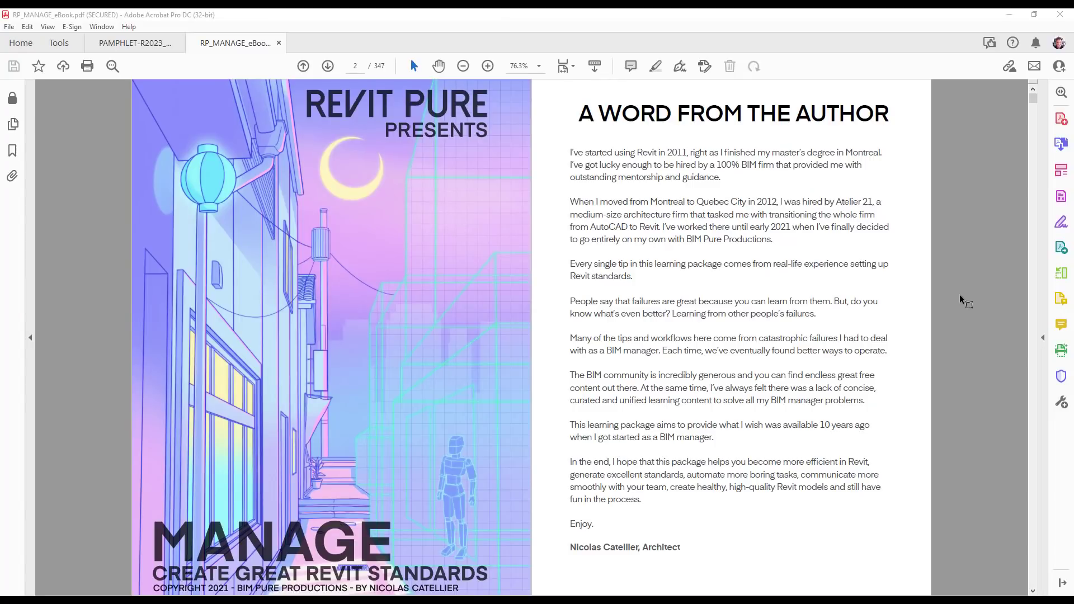
Switch to Acrobat and look through the table of contents and the Parameters chapter of RP_MANAGE_eBook.pdf
scroll(959, 295, "down", 2)
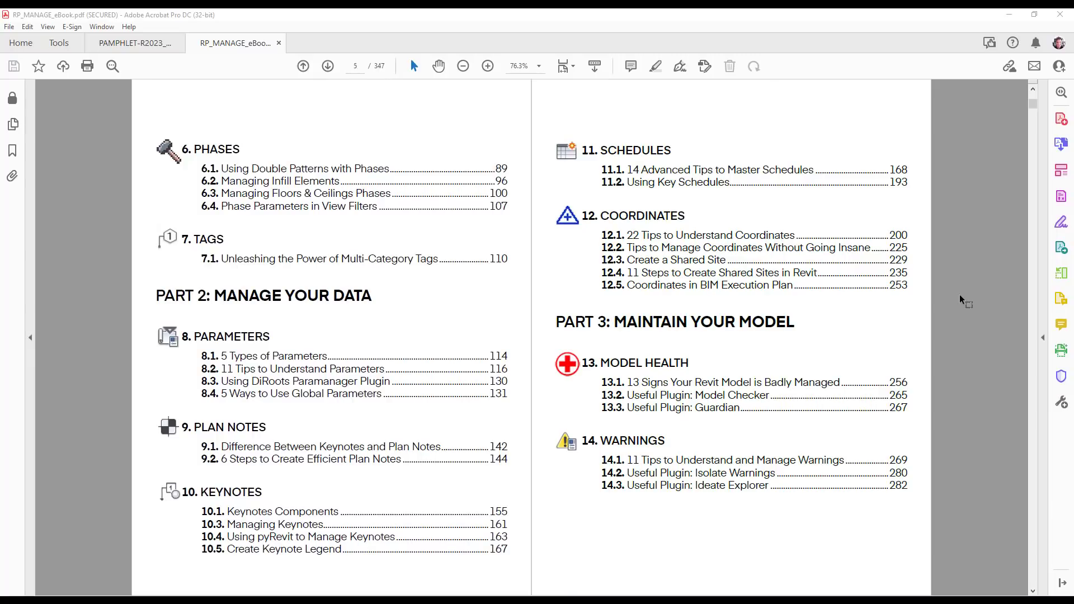
left_click(257, 336)
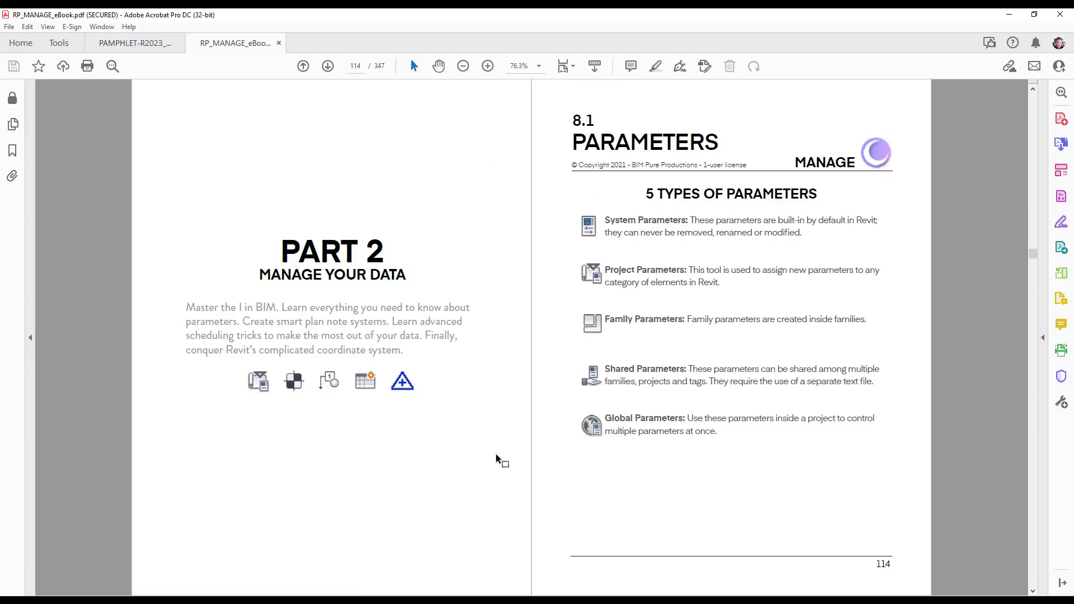
scroll(497, 459, "down", 1)
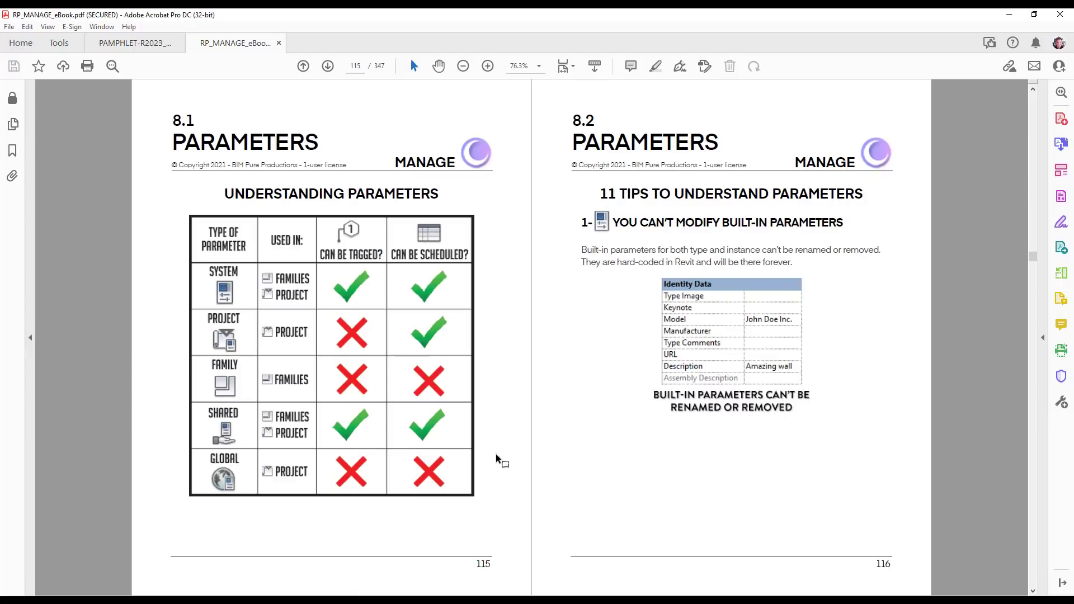
scroll(497, 459, "down", 1)
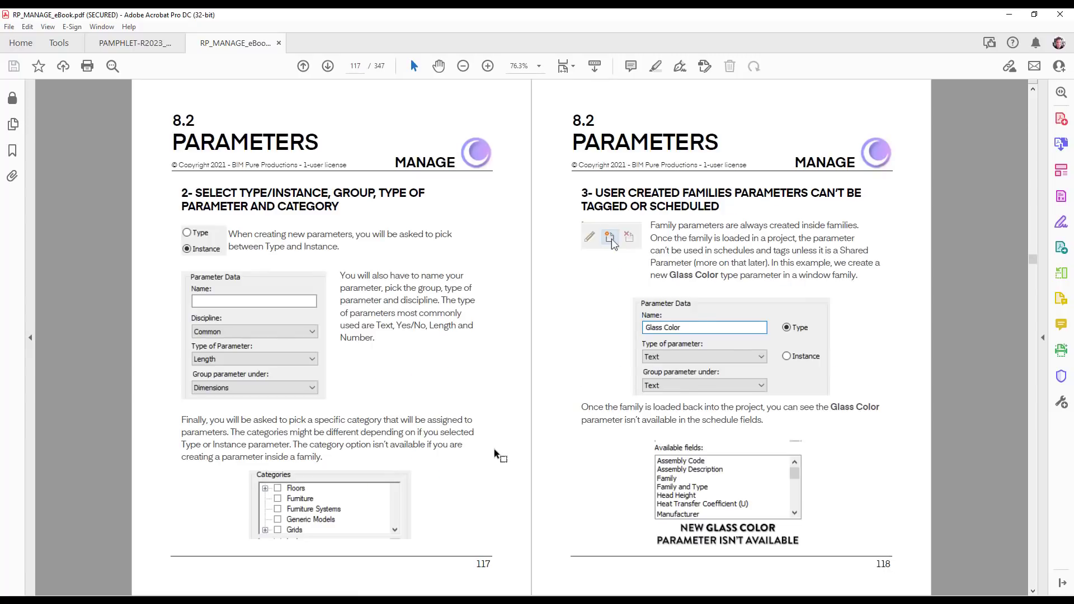
scroll(496, 455, "down", 1)
scroll(496, 455, "down", 2)
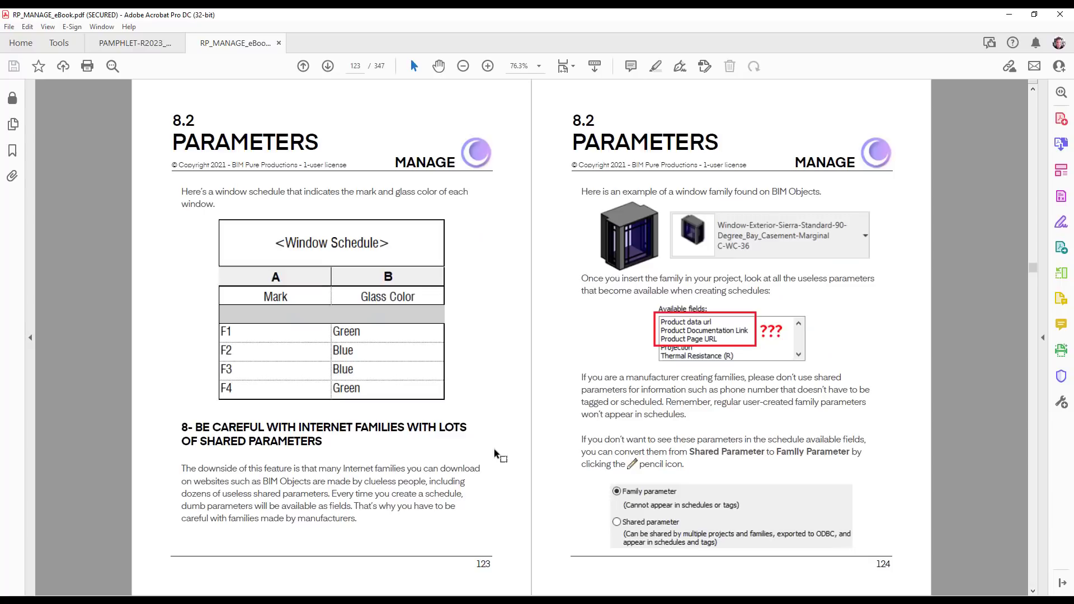
Switch to the PAMPHLET-R2023_SIMPLE.pdf document and look through its pamphlets collection and introduction pages
key("ctrl+Tab")
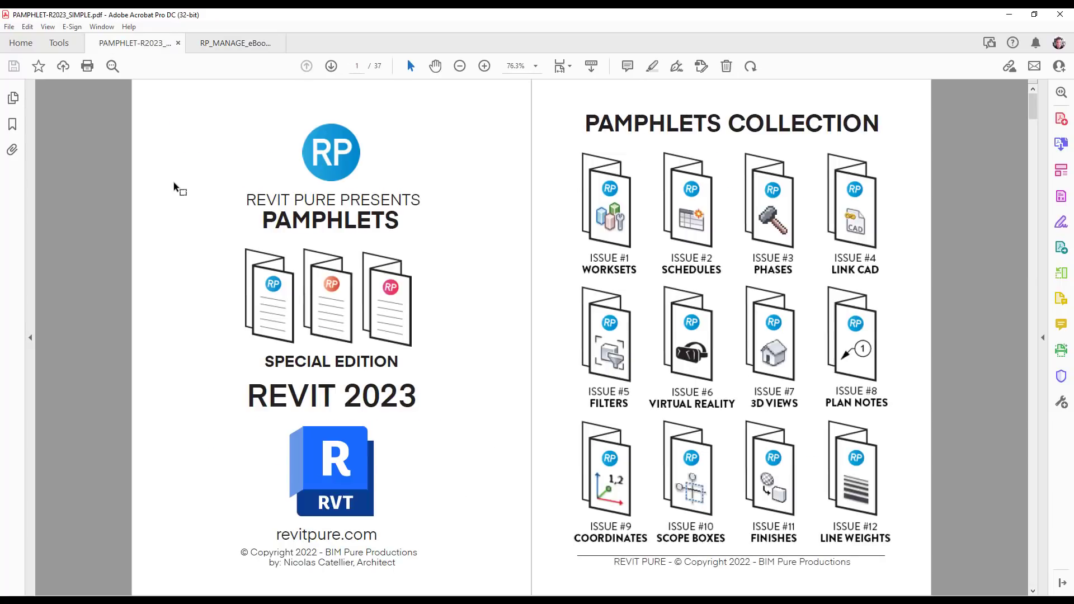
scroll(173, 186, "down", 2)
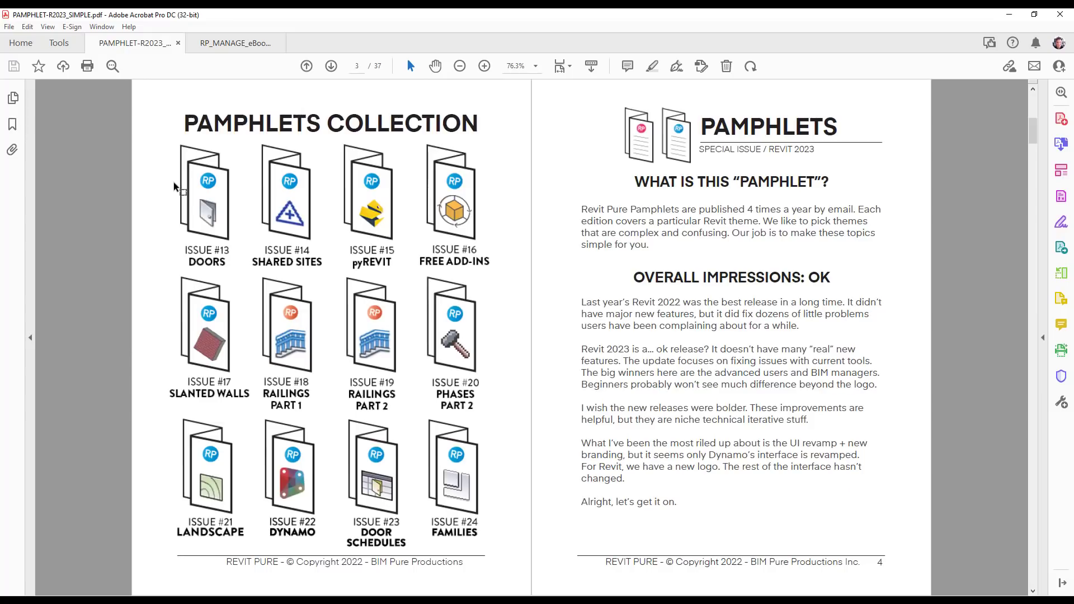
scroll(173, 186, "down", 1)
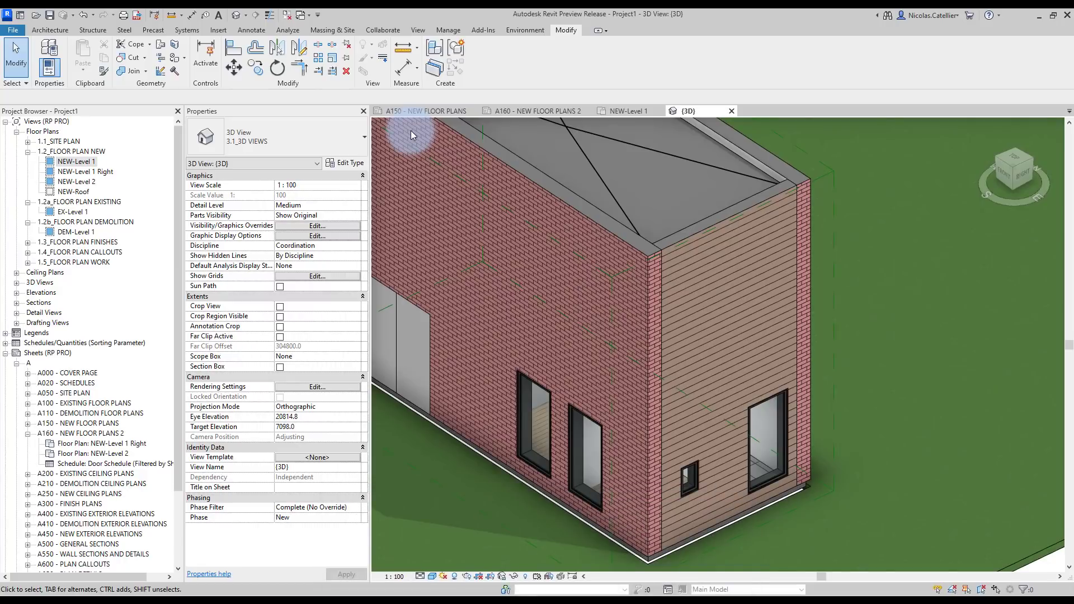
Measure a chained distance in the 3D view from the roof corner along the wood wall's top edge and across its face
left_click(403, 47)
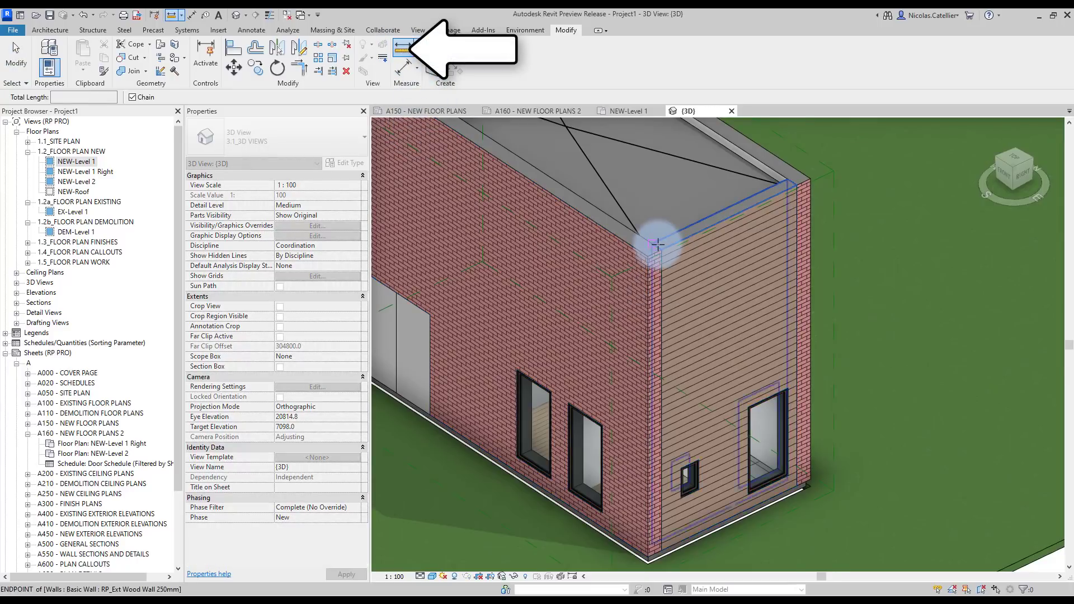
scroll(646, 249, "up", 3)
left_click(639, 265)
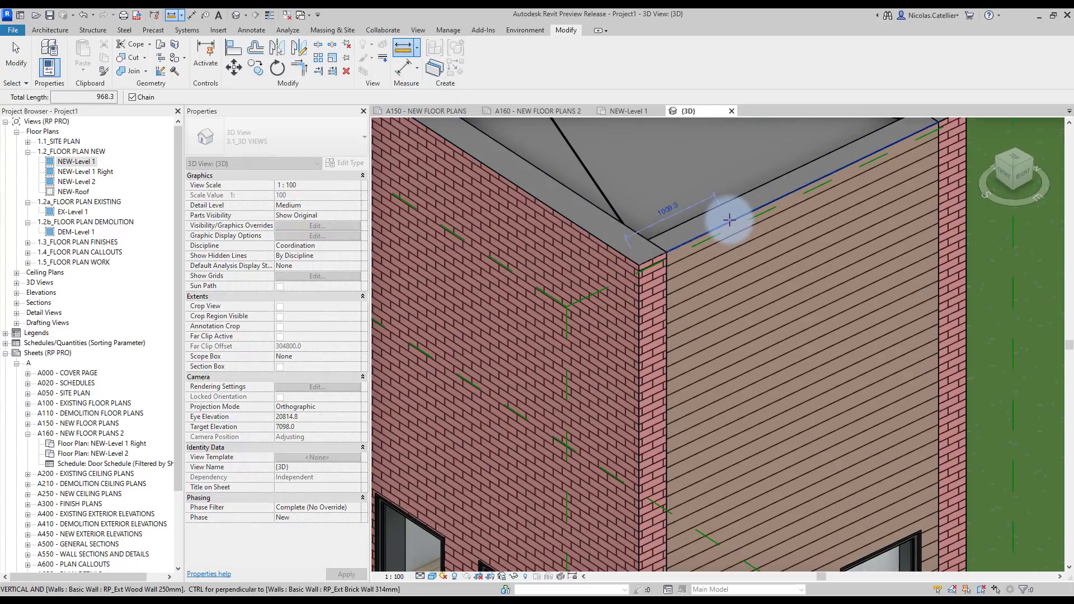
left_click(756, 208)
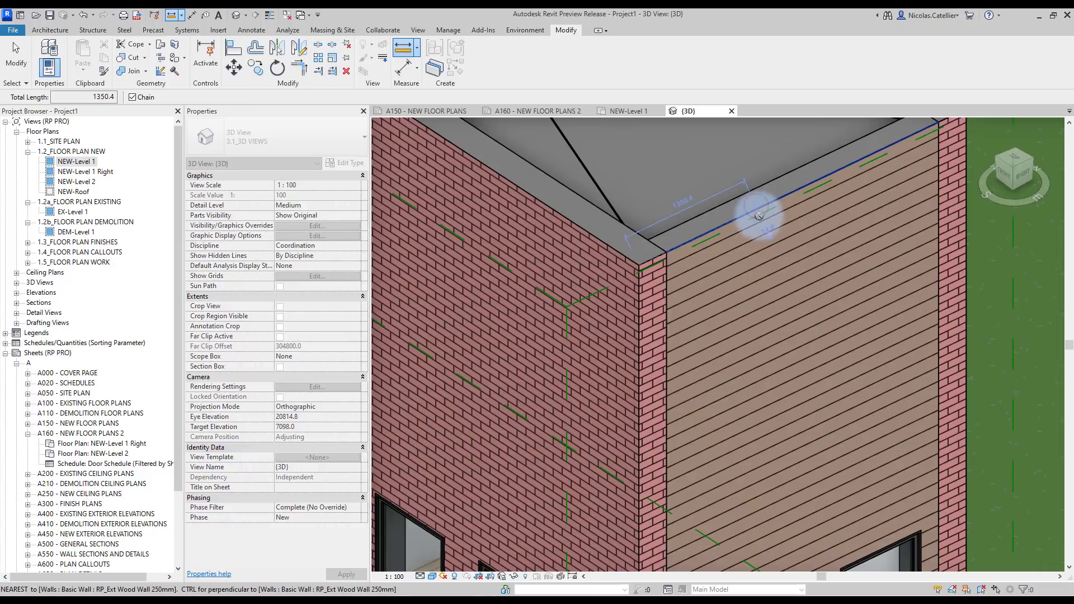
left_click(756, 382)
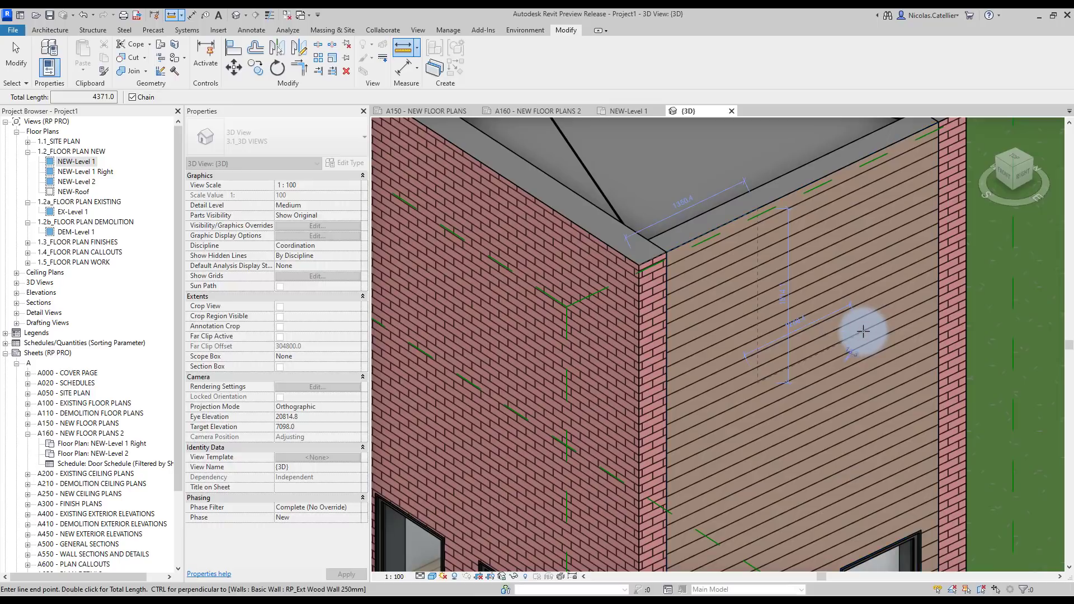
left_click(850, 305)
scroll(884, 336, "down", 2)
scroll(565, 359, "up", 2)
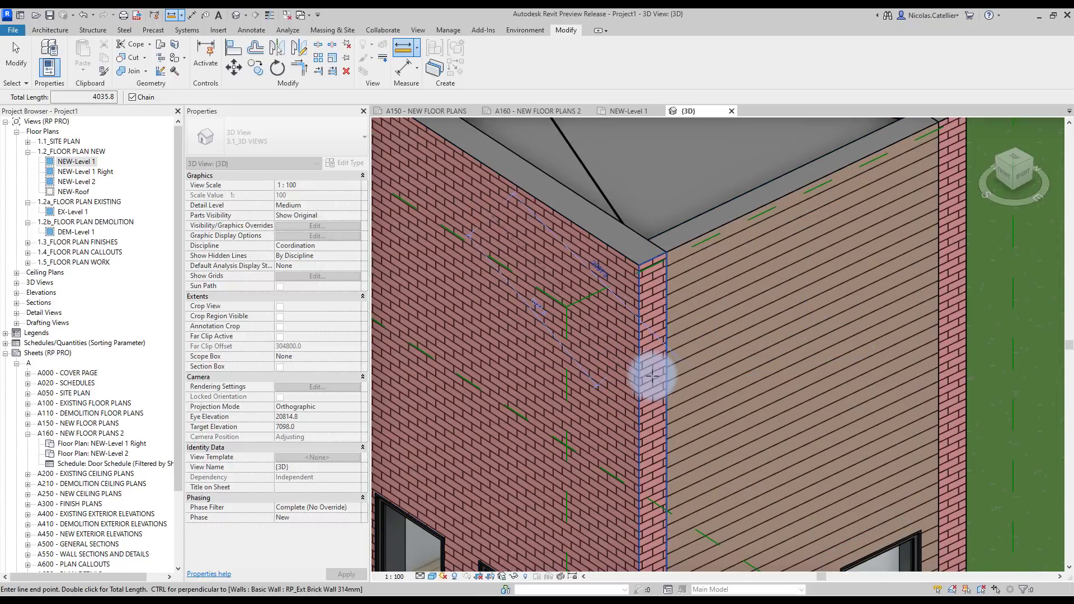
key("Escape")
key("Escape")
scroll(649, 374, "down", 2)
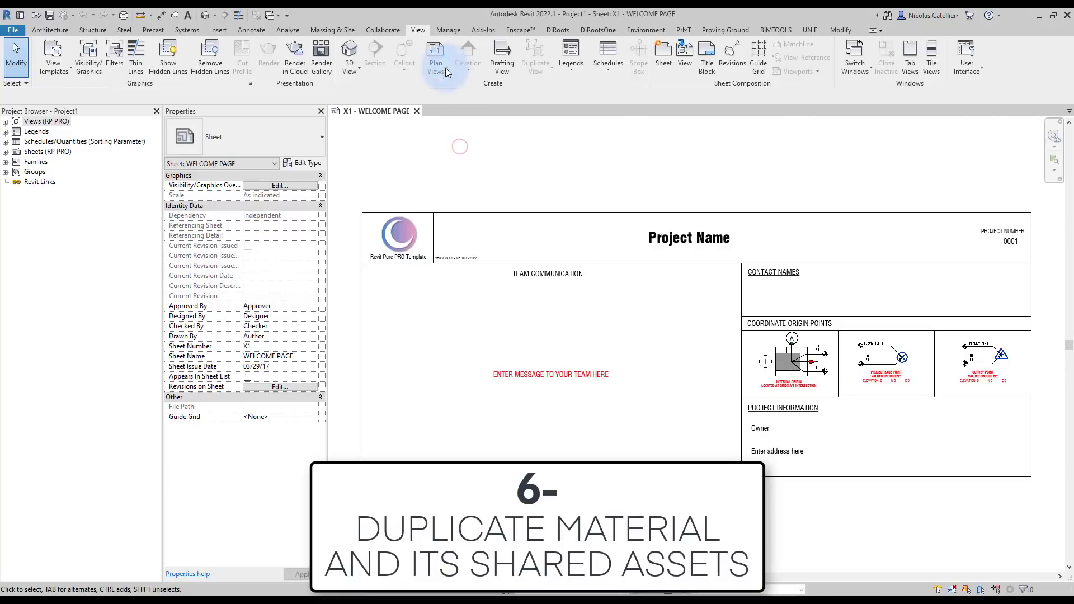
In the Revit 2022.1 project, open the Material Browser and duplicate the RP-Concrete material, keeping the default name
left_click(448, 31)
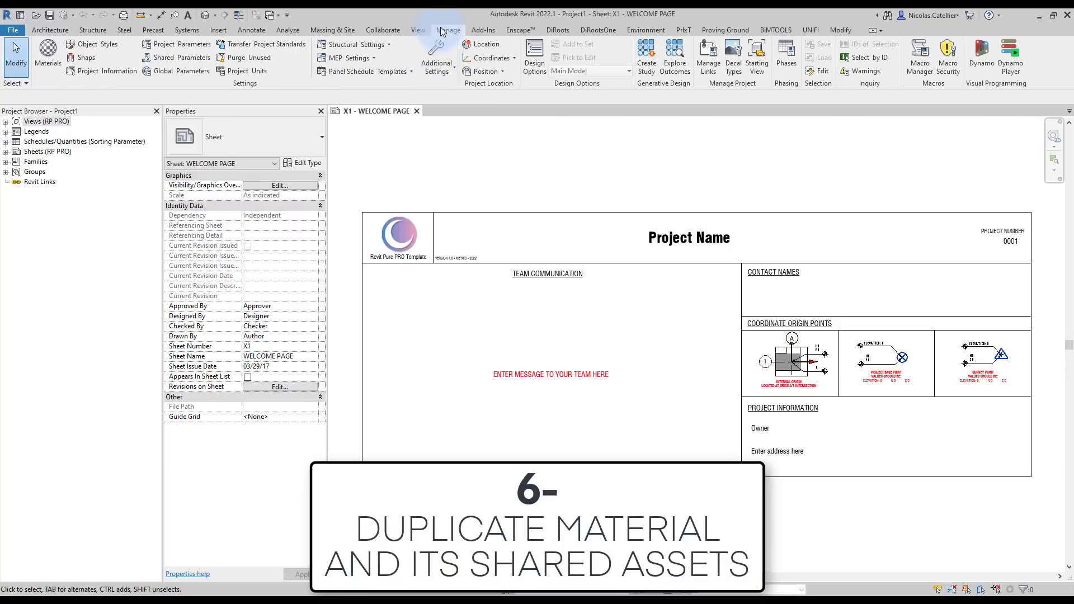
left_click(35, 49)
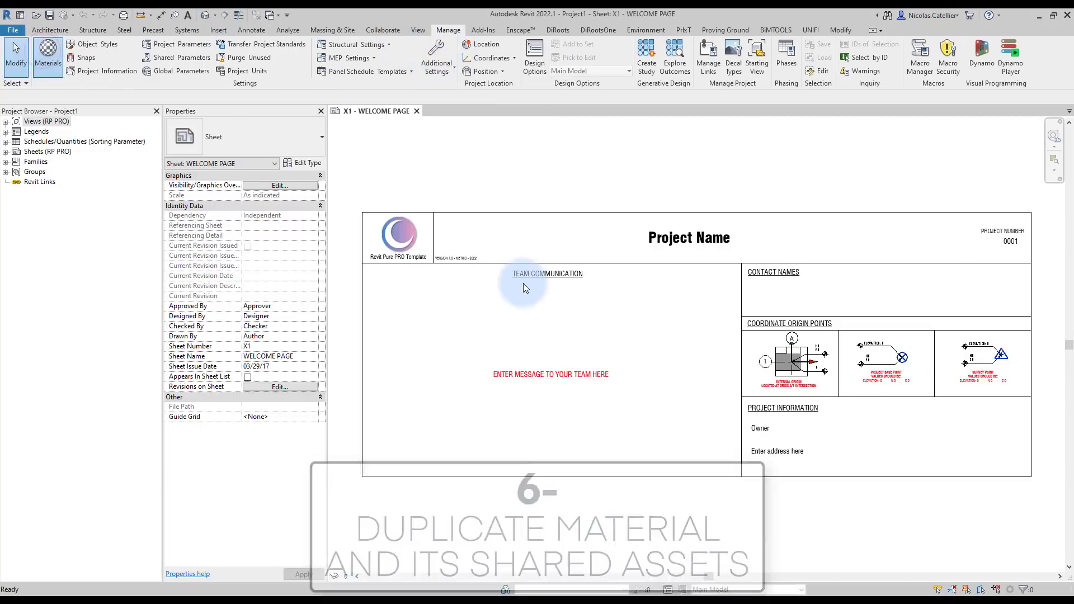
left_click(453, 157)
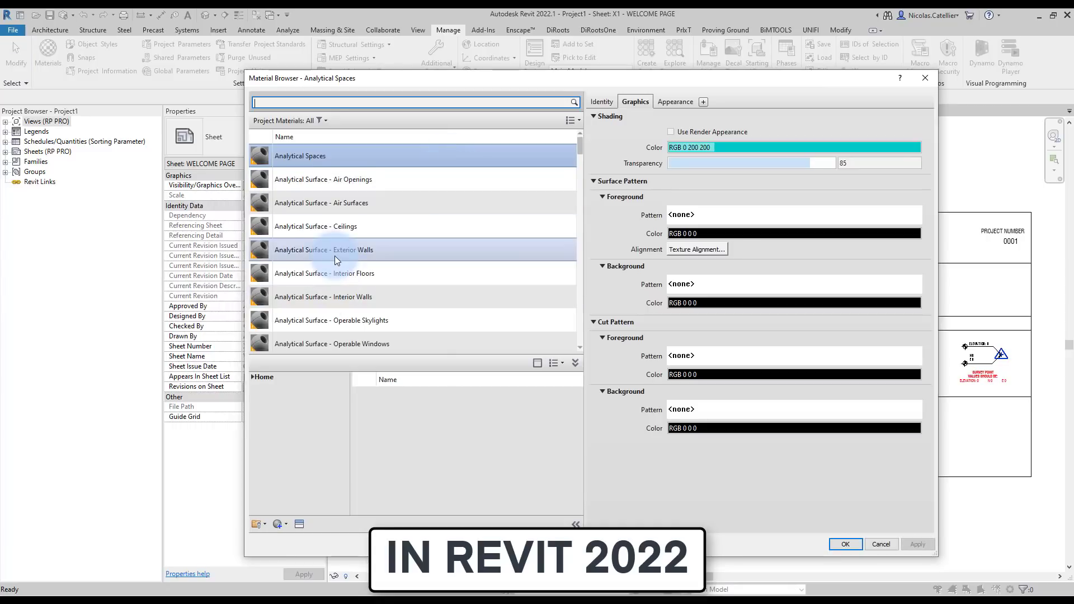
left_click(336, 255)
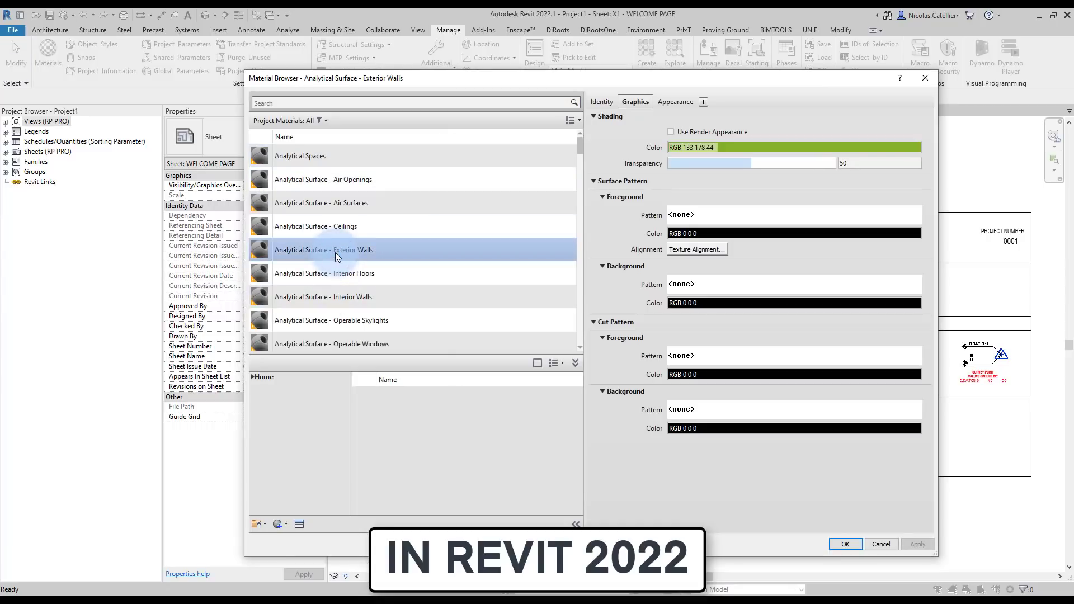
scroll(335, 255, "down", 10)
right_click(328, 288)
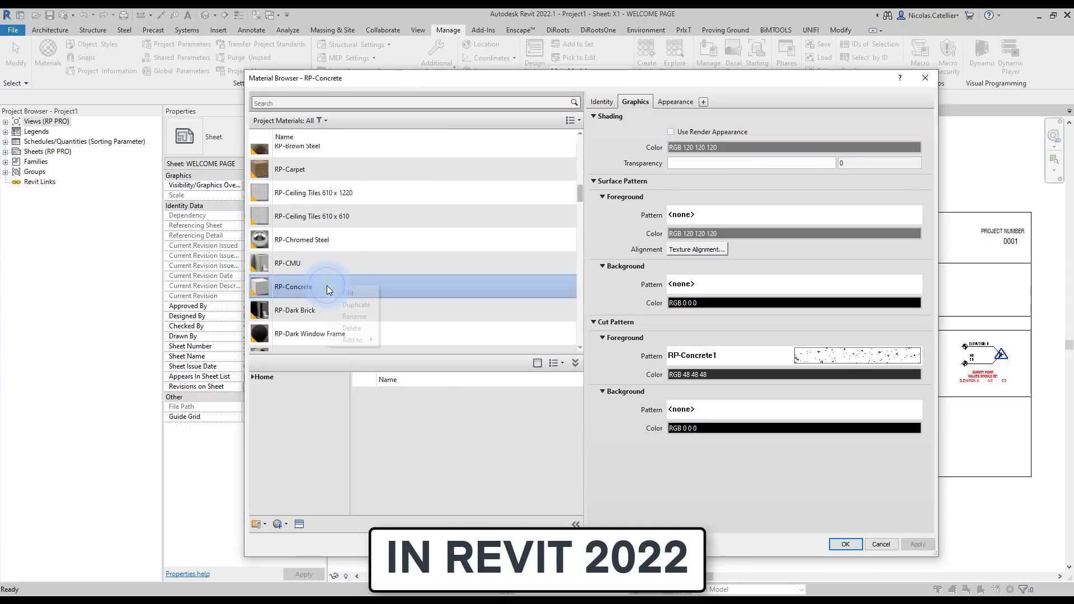
left_click(356, 304)
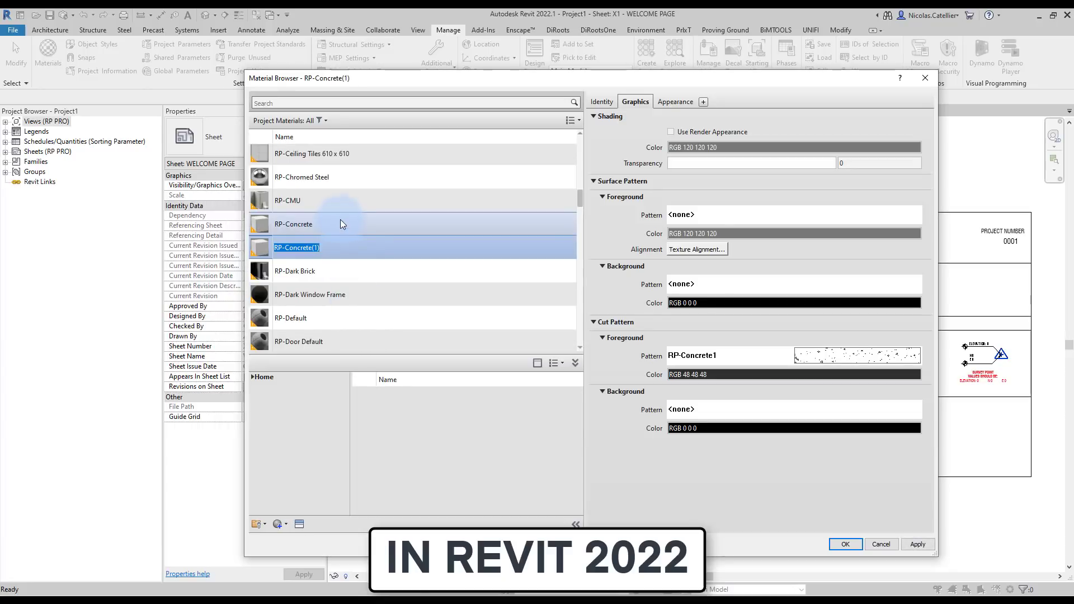
left_click(361, 249)
key("Return")
Set the duplicated concrete material's appearance color to RGB 245 219 126 and compare it with the original RP-Concrete's appearance
left_click(679, 102)
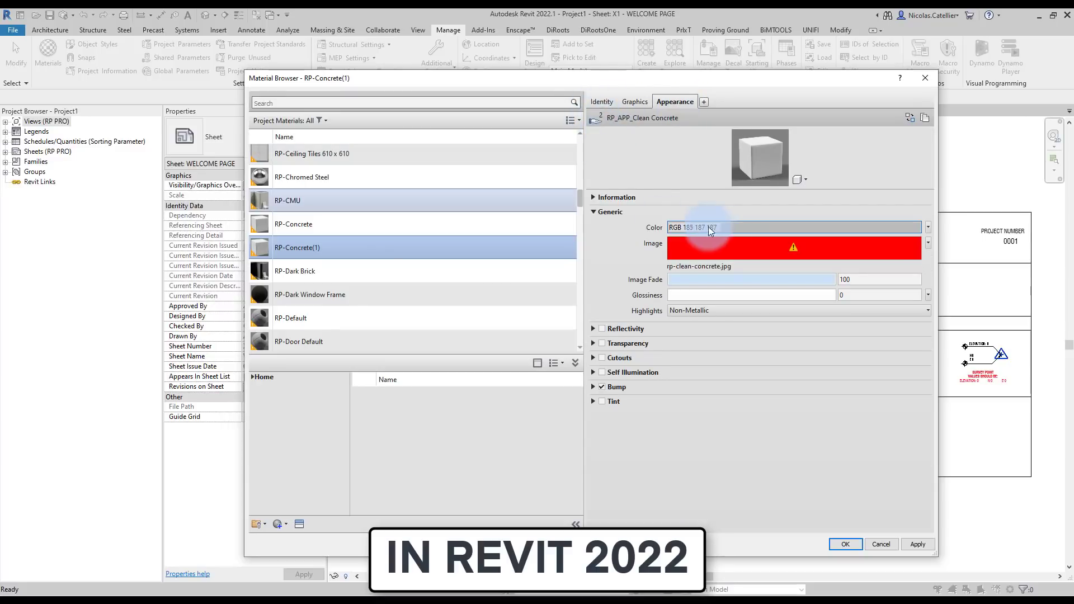
left_click(736, 228)
left_click(623, 249)
left_click(636, 414)
left_click(324, 228)
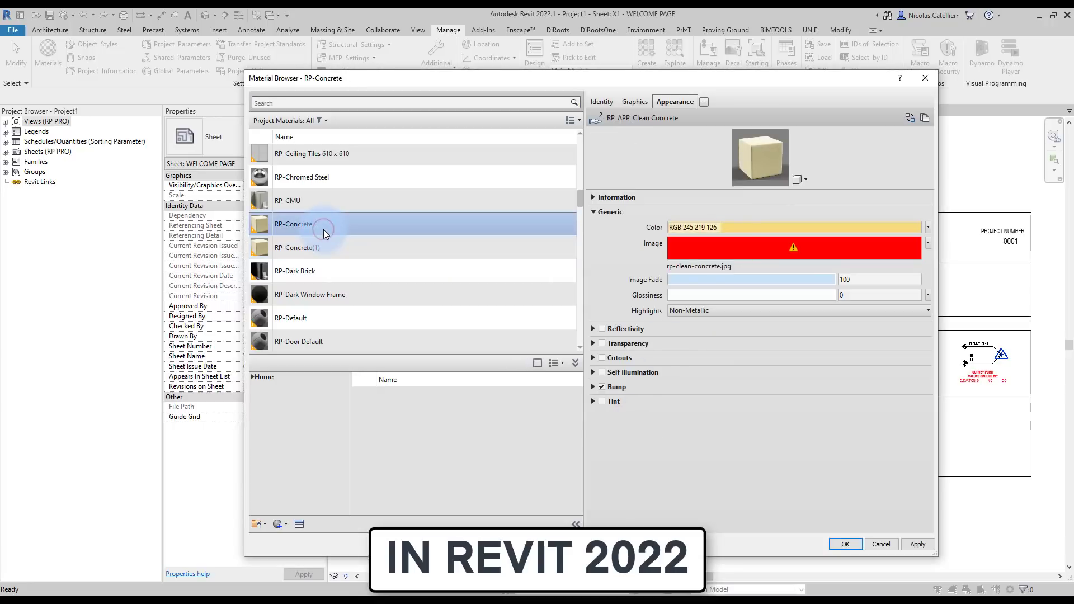
left_click(390, 243)
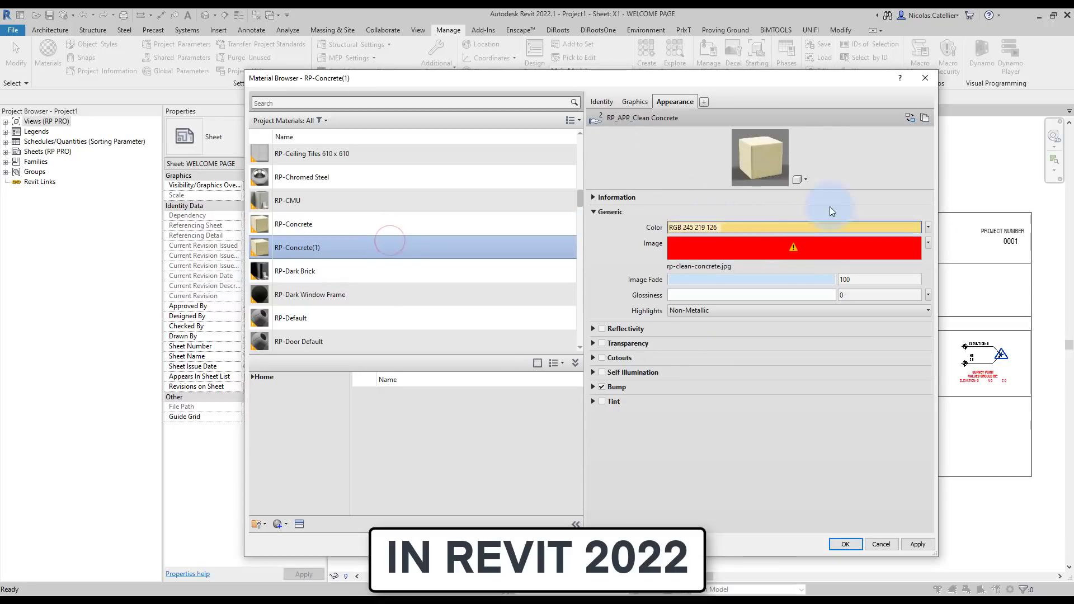
left_click(830, 539)
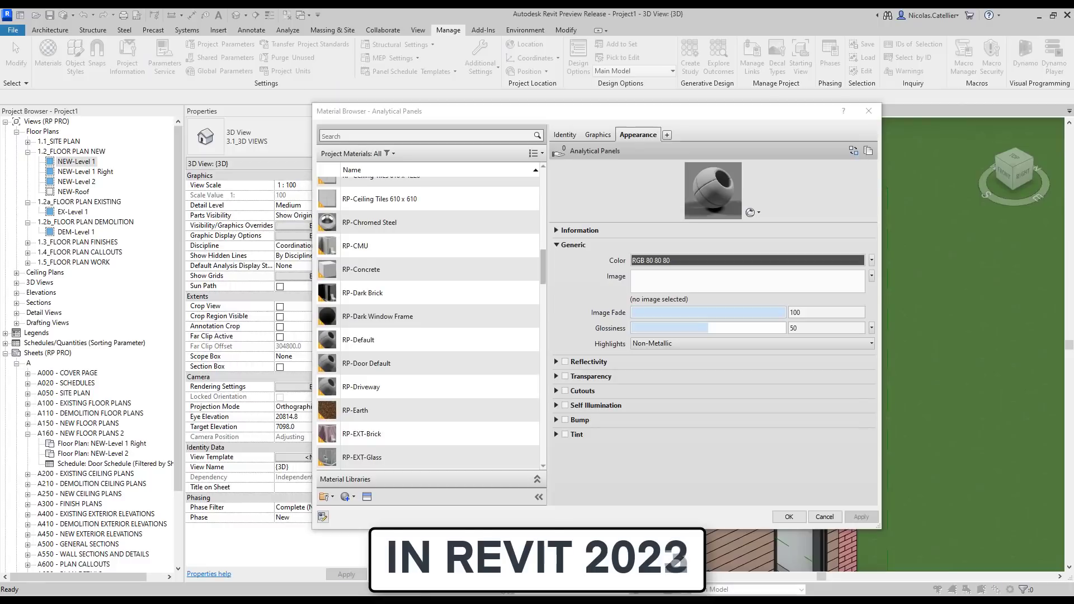
In the Revit 2023 project's Material Browser, duplicate RP-Concrete with Duplicate Material and Assets
left_click(384, 134)
scroll(360, 261, "up", 1)
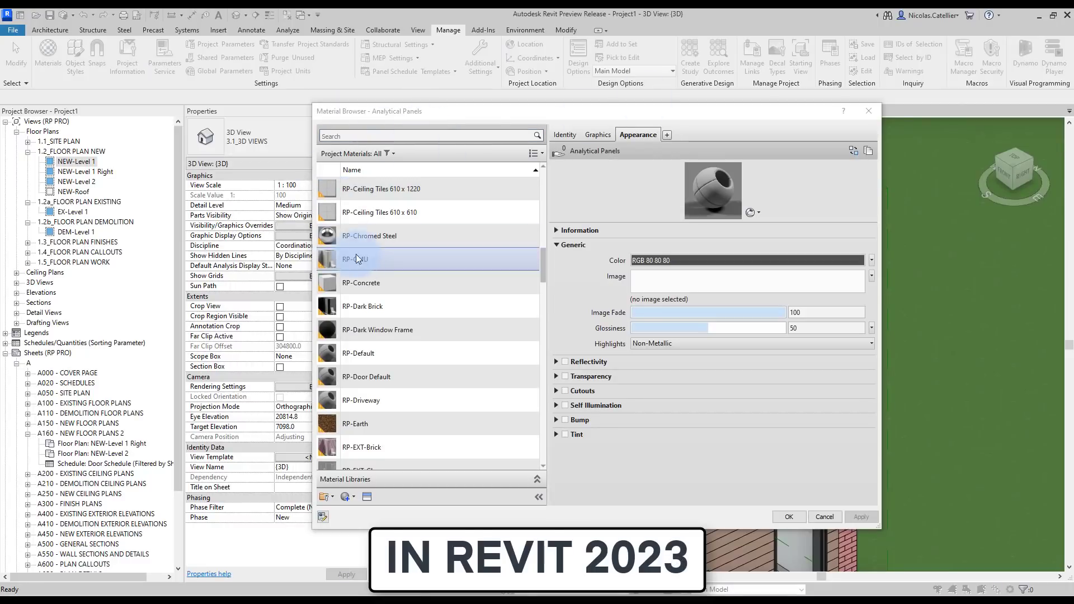
left_click(384, 286)
right_click(384, 286)
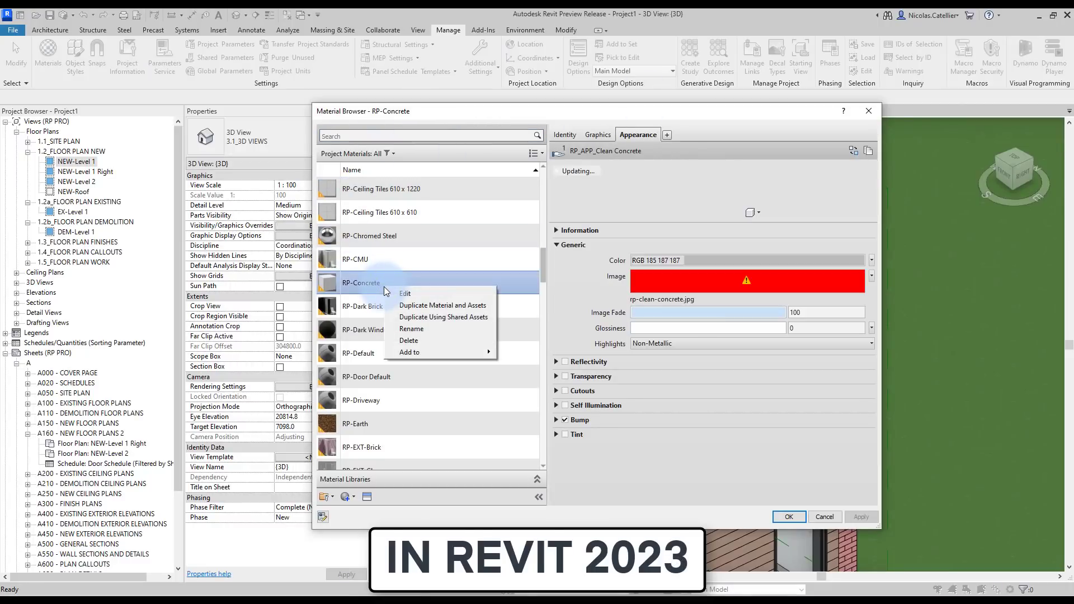
left_click(470, 306)
left_click(411, 298)
left_click(416, 323)
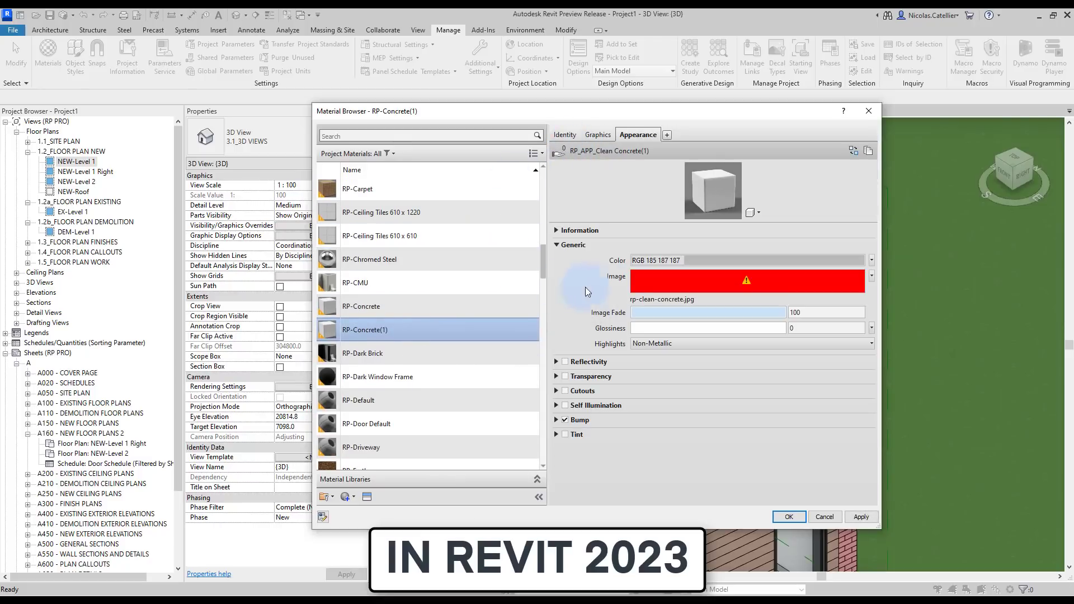
Set the duplicated material's appearance color to RGB 230 244 128 and check the original RP-Concrete's appearance
left_click(657, 261)
left_click(632, 250)
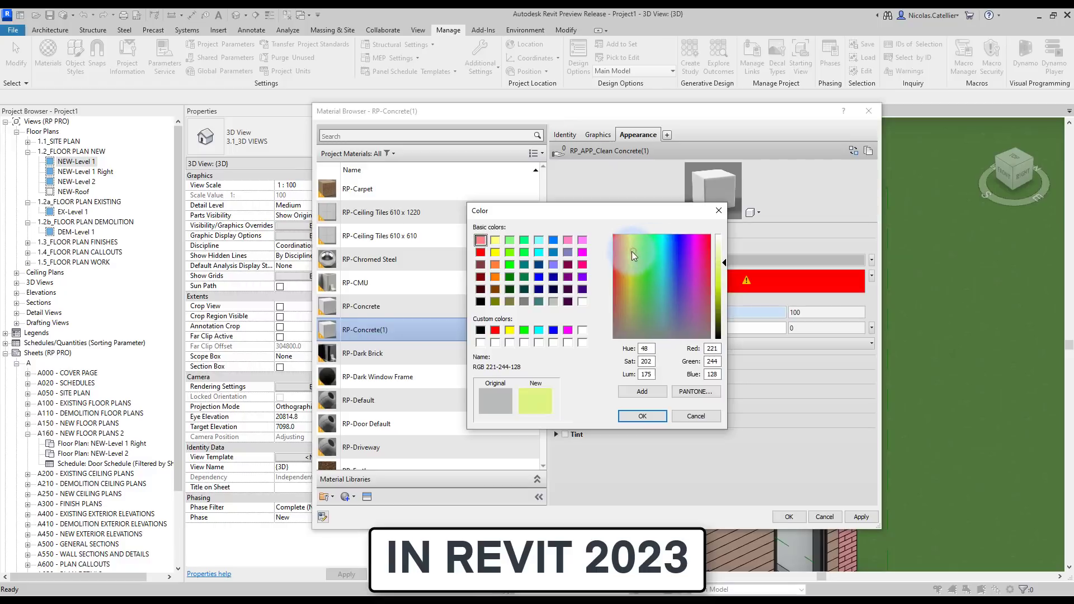
left_click(648, 415)
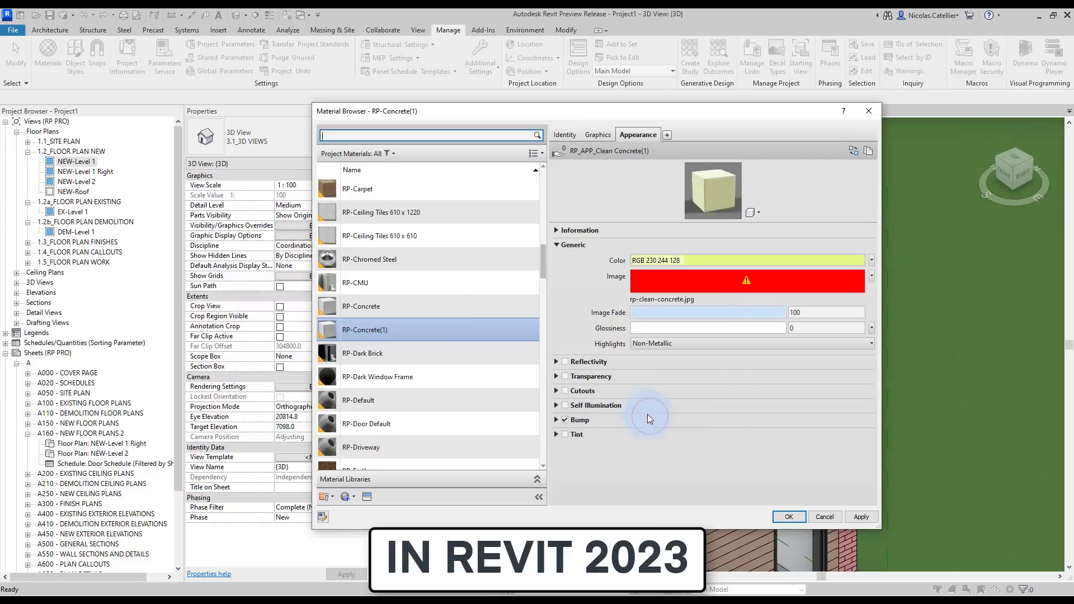
left_click(360, 305)
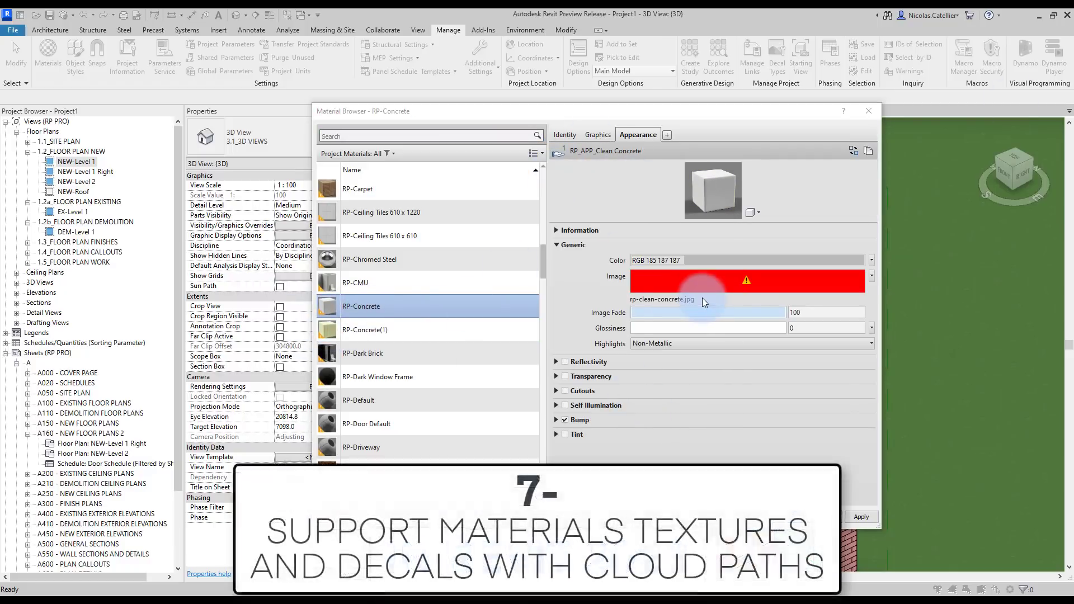
Browse Autodesk Docs into the BIM Pure folder as a source for RP-Concrete's texture image, and leave without choosing a file
left_click(683, 290)
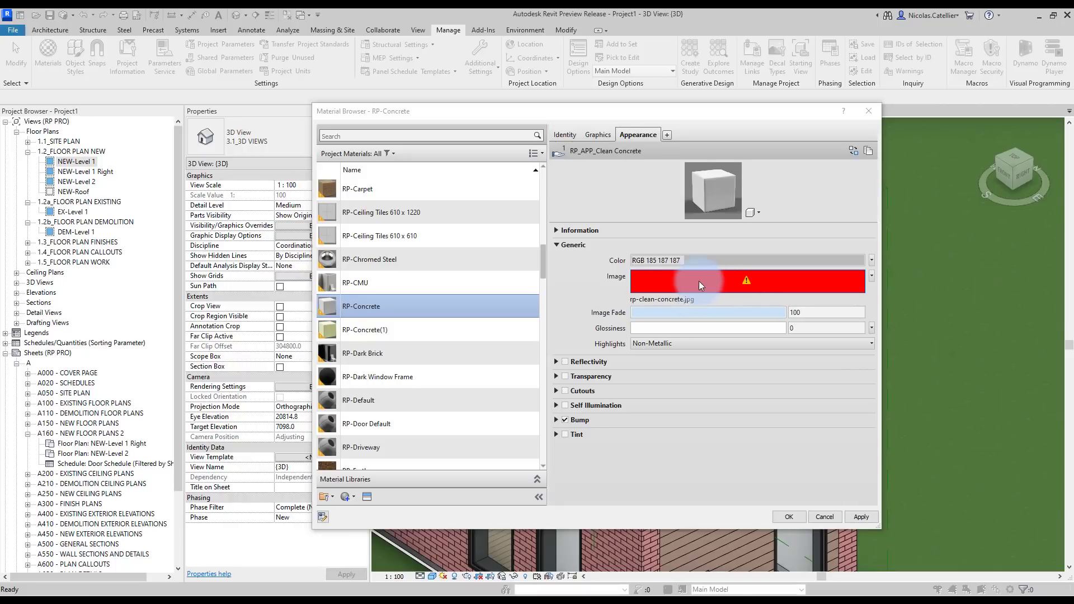
left_click(676, 298)
left_click(170, 288)
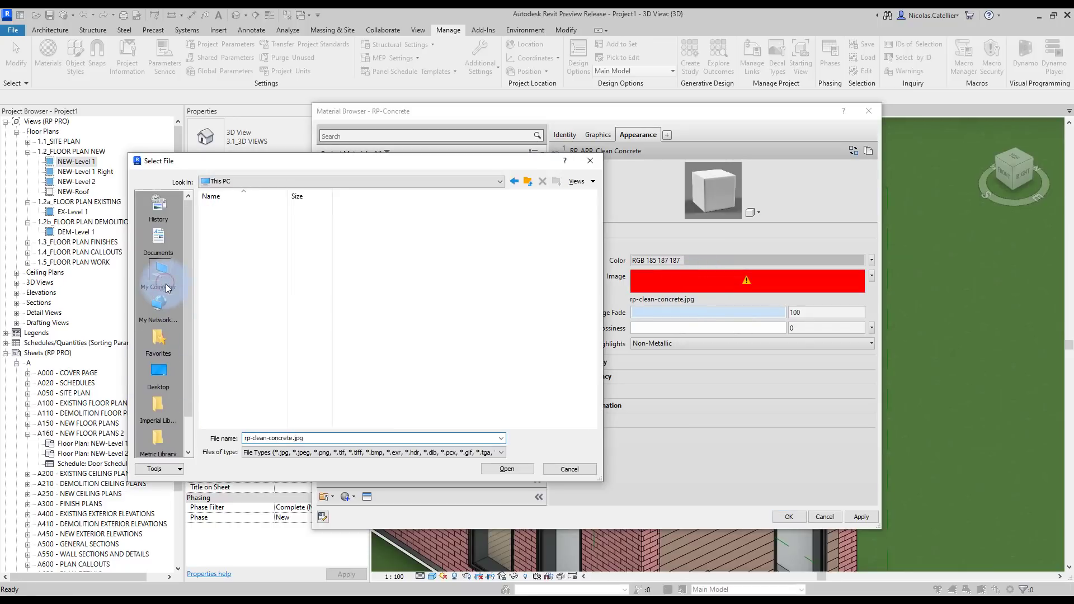
double_click(236, 314)
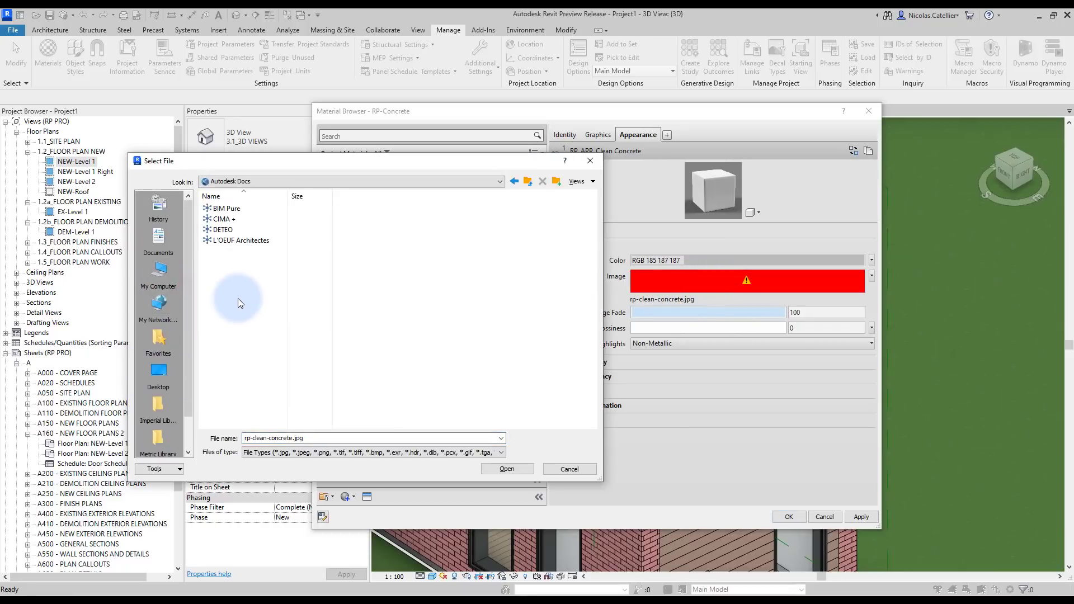
left_click(244, 212)
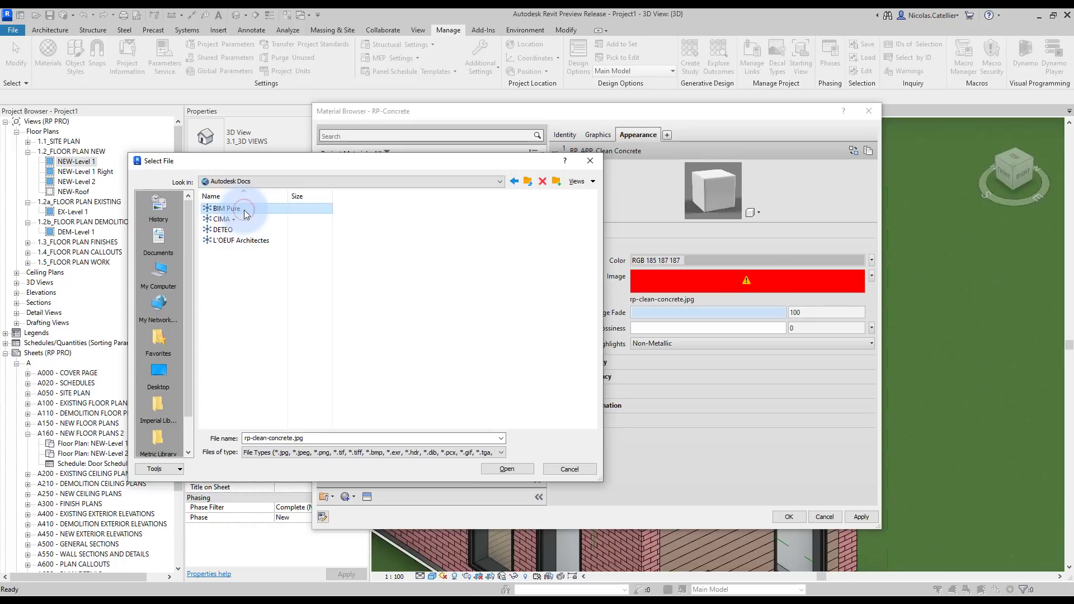
double_click(248, 211)
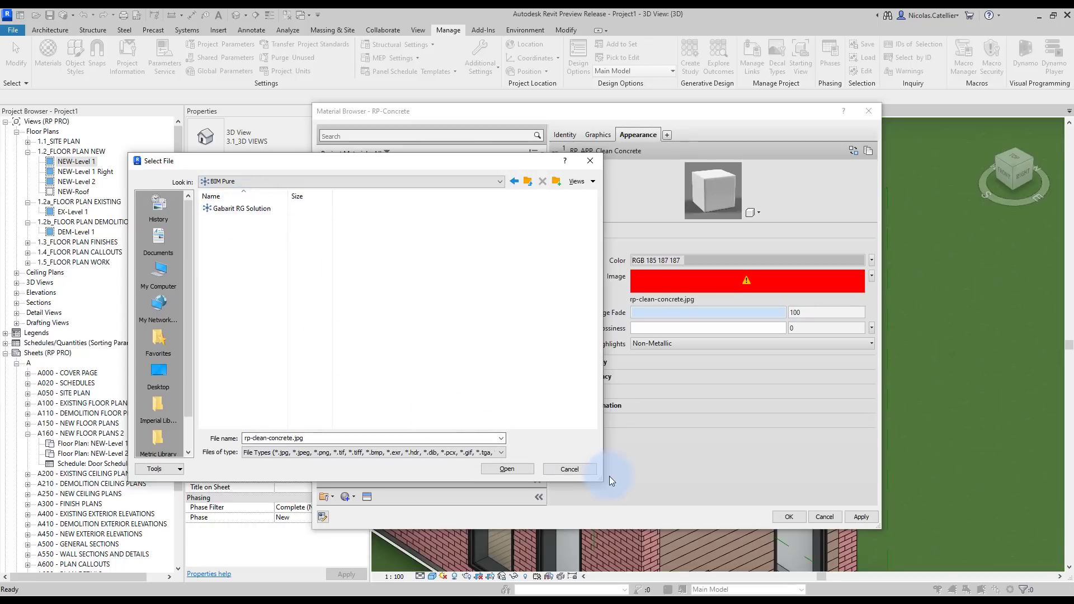
left_click(566, 469)
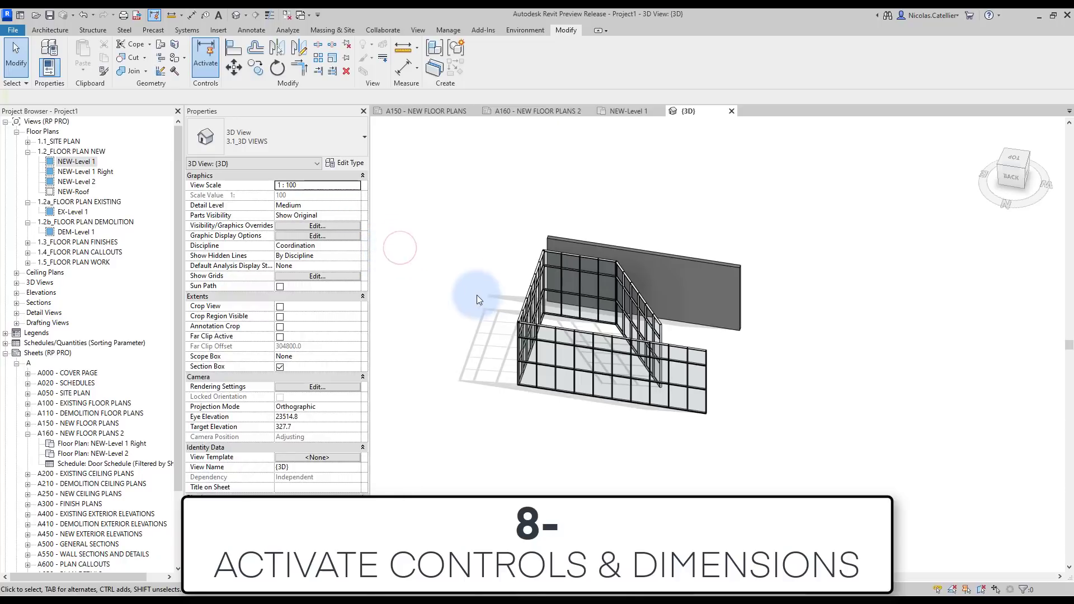
Deactivate controls and dimensions for the selected curtain walls, check them by selecting the walls again, and clear the selection
left_click_drag(434, 232, 720, 464)
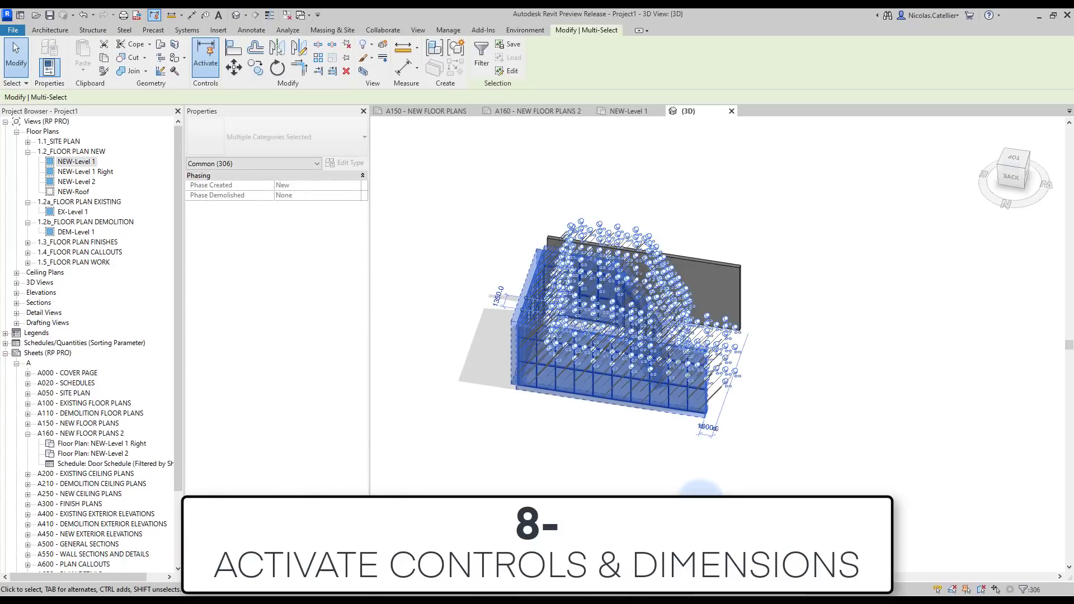
middle_click_drag(702, 481, 600, 462, "shift")
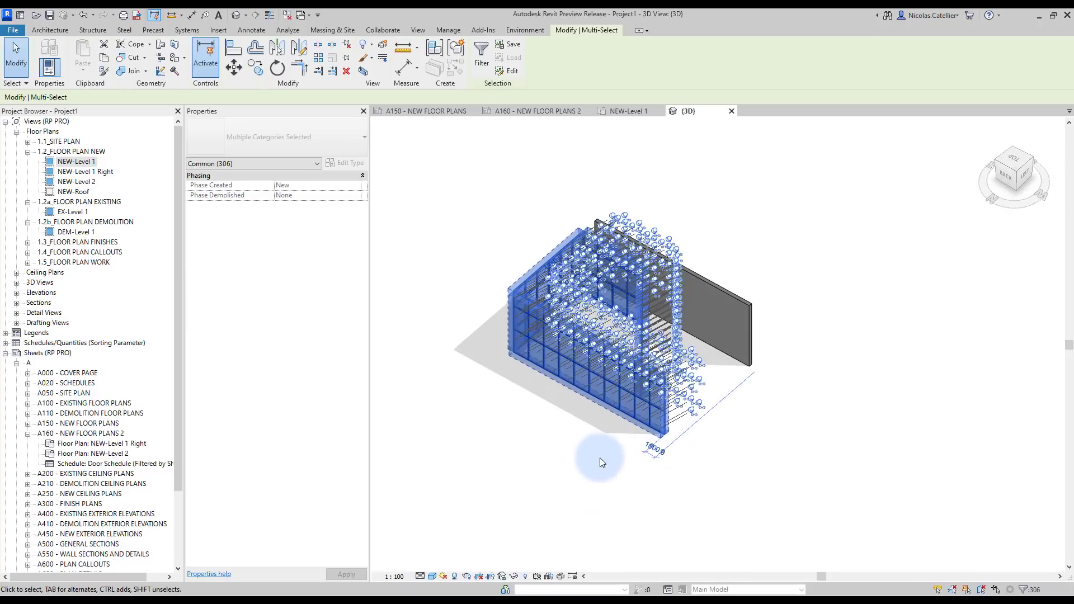
left_click(202, 62)
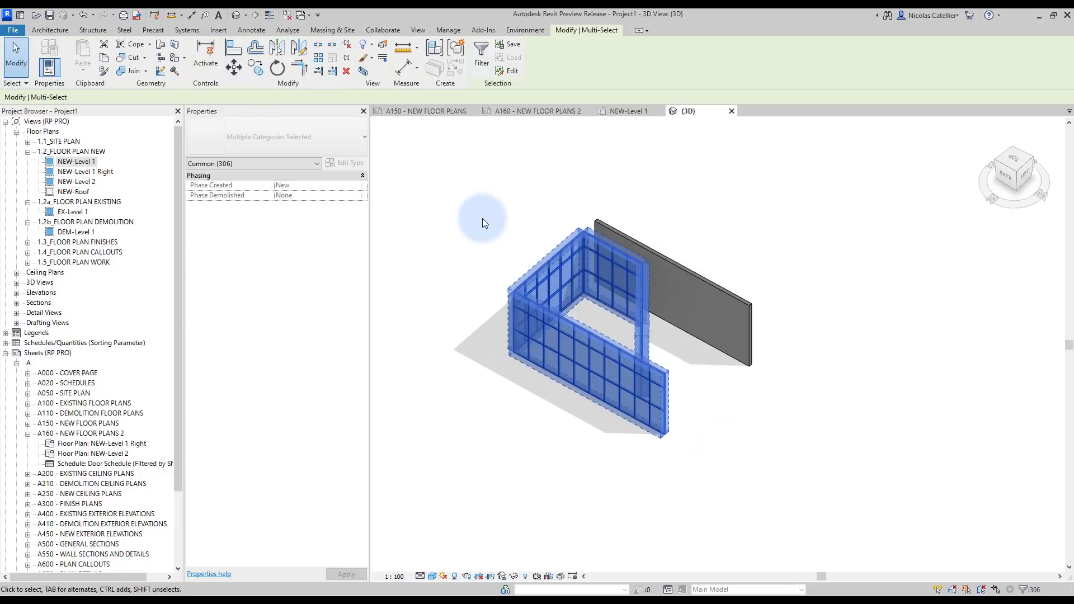
left_click_drag(482, 218, 714, 518)
middle_click_drag(714, 518, 707, 461, "shift")
left_click(708, 461)
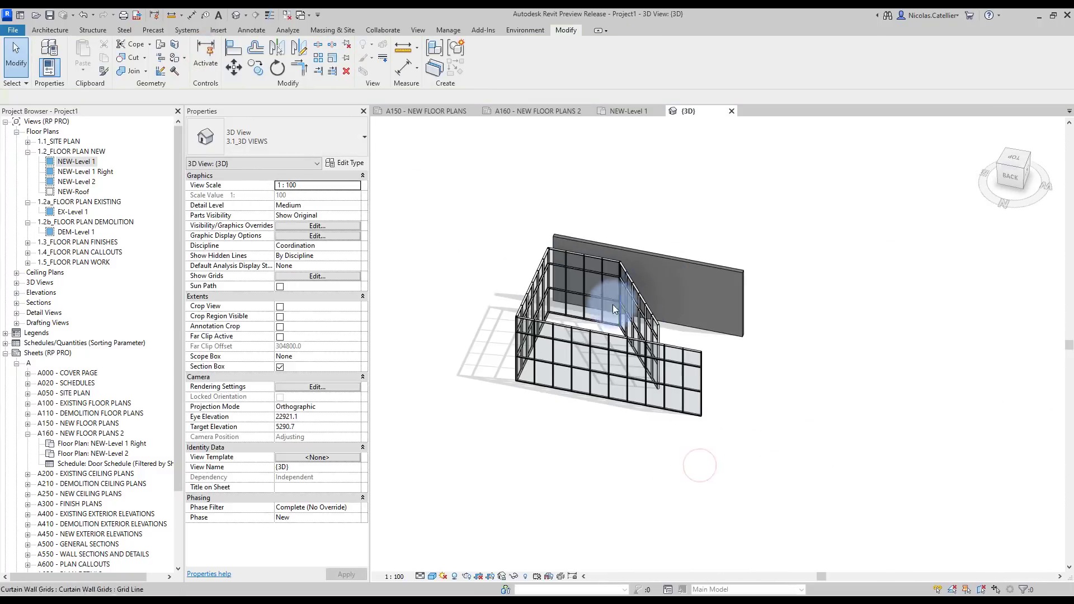
Reactivate controls and dimensions, and check them on the front curtain wall and on a window selection of curtain wall elements
left_click(570, 388)
middle_click_drag(521, 369, 501, 431, "shift")
left_click(205, 58)
left_click(582, 393)
left_click(582, 393)
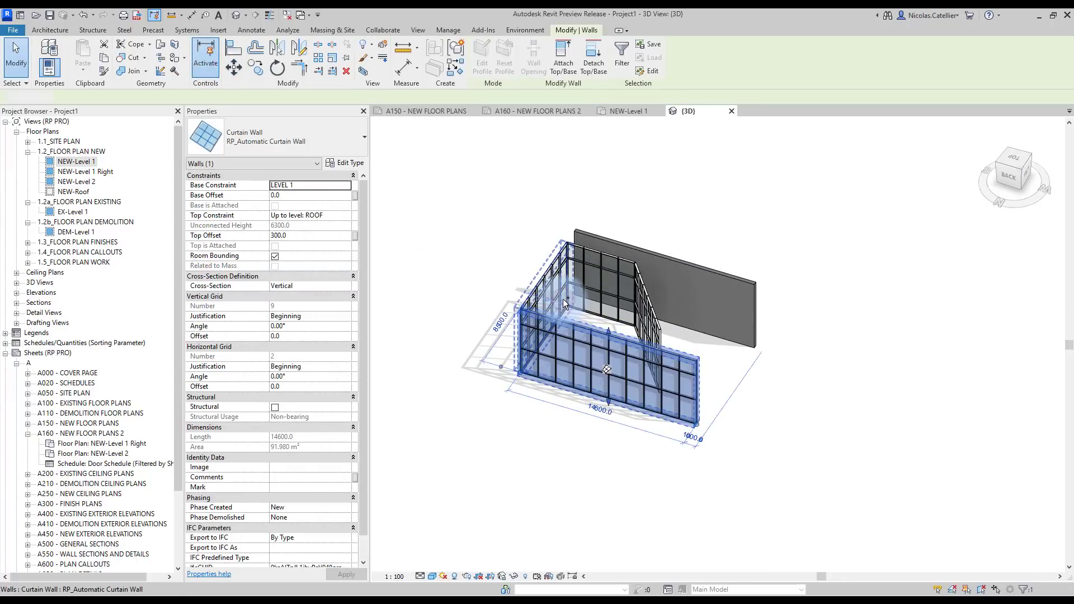
left_click_drag(456, 217, 616, 431)
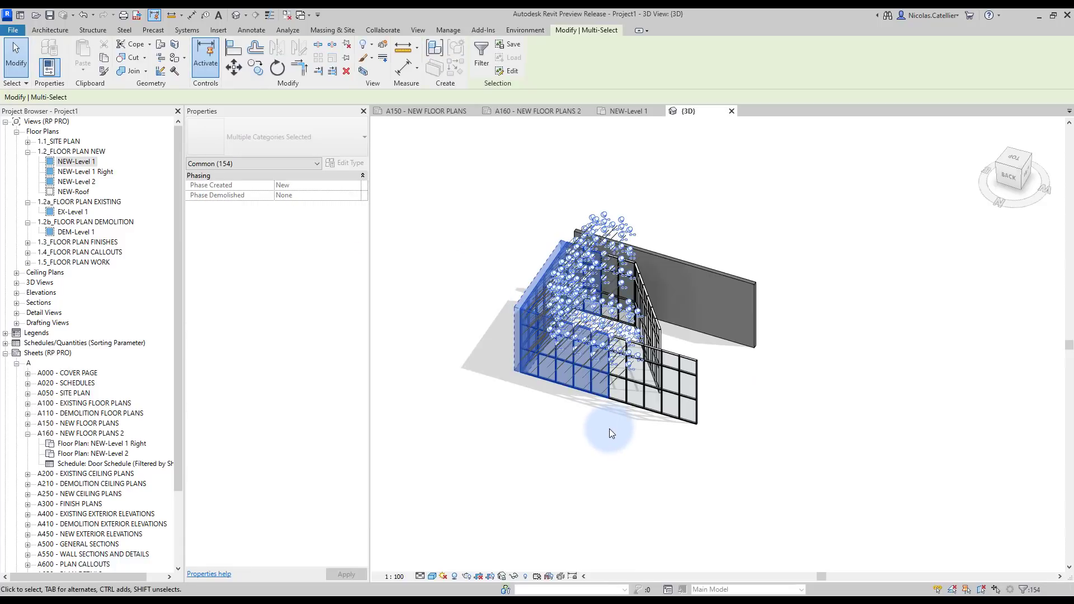
left_click(424, 249)
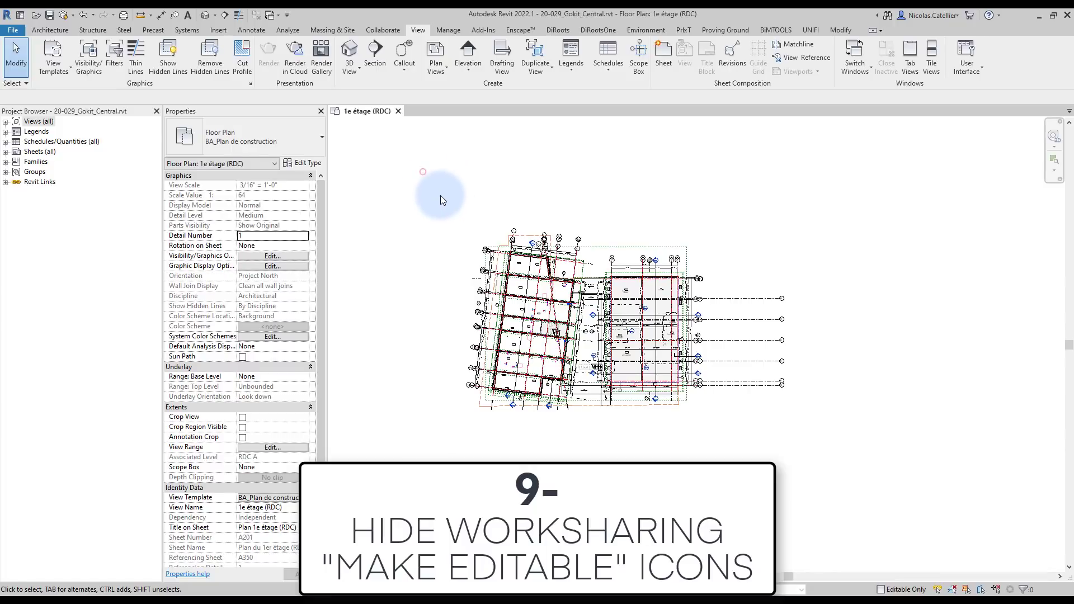
Window-select the floor plan elements in Revit 2022, and examine the Show Worksharing Make Editable Controls option with a selection in Revit 2023
left_click_drag(424, 199, 630, 407)
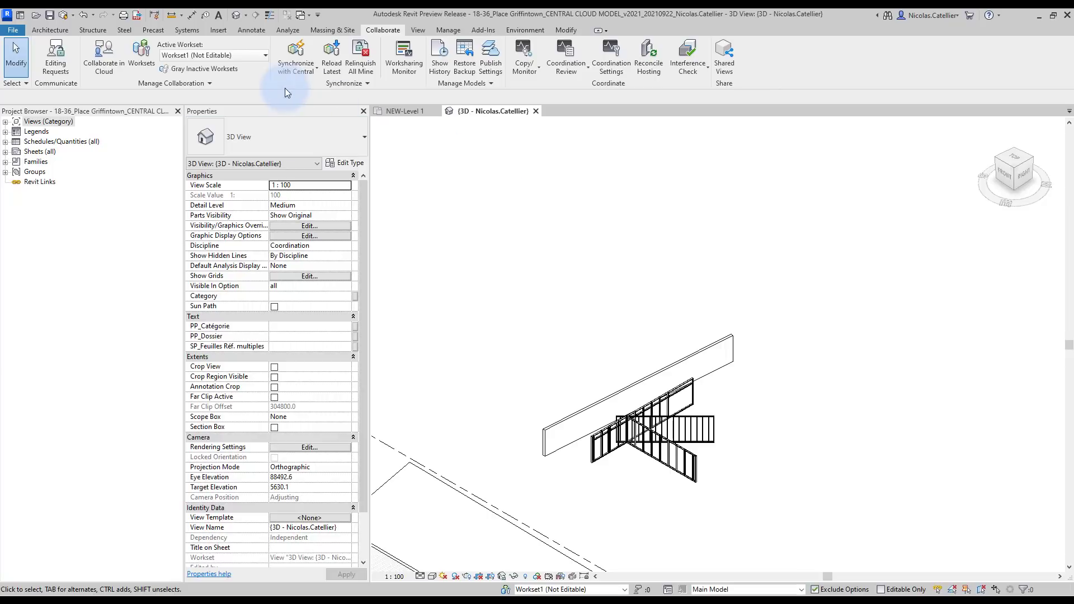
left_click(207, 83)
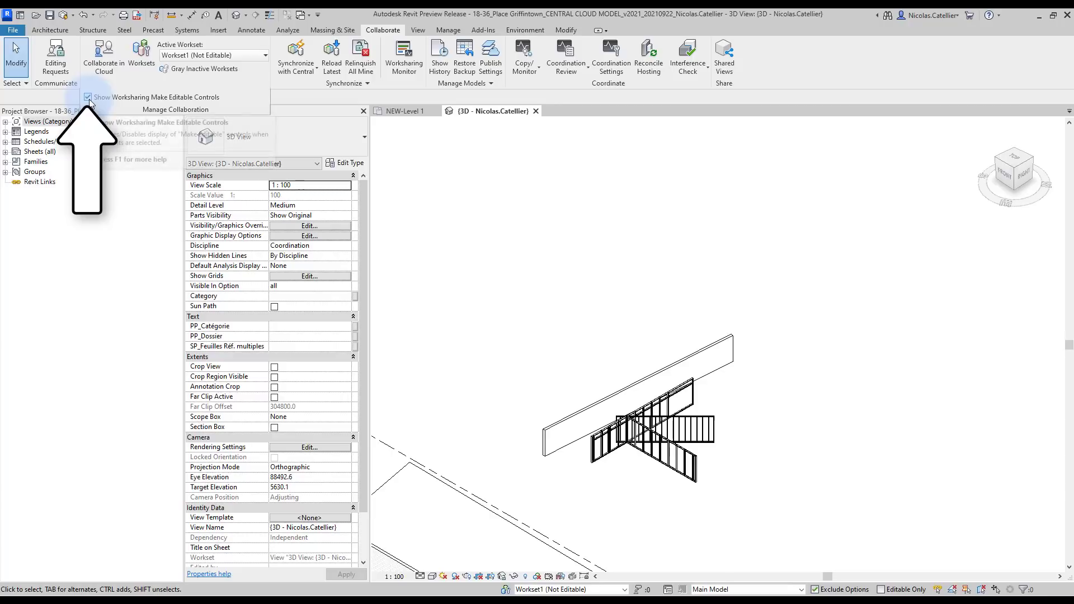
left_click_drag(478, 243, 826, 523)
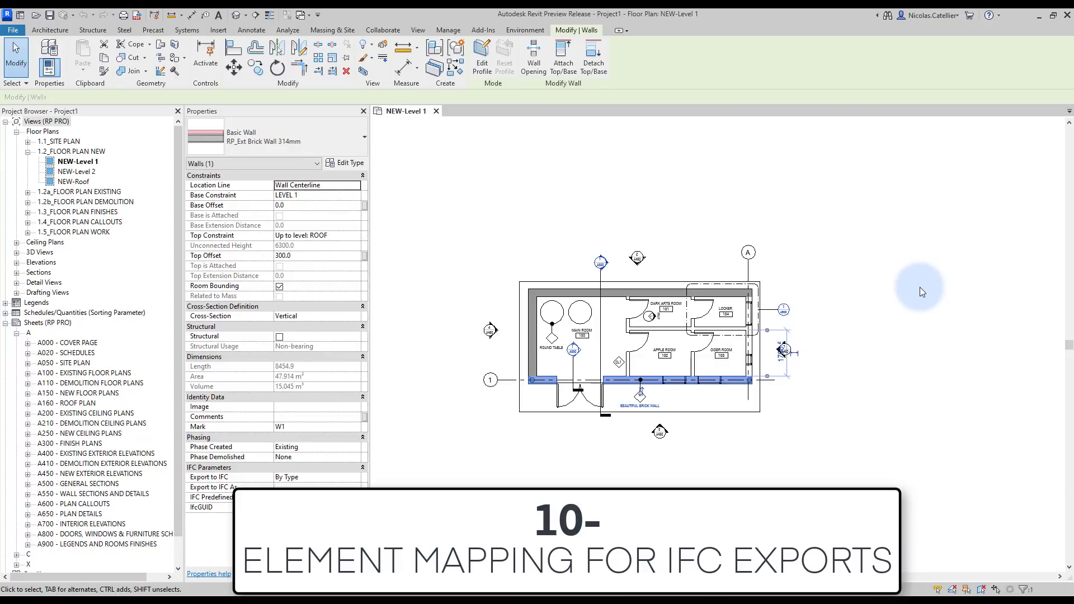
Try the selected brick wall's Export to IFC parameter with No, and restore it to By Type
left_click(355, 479)
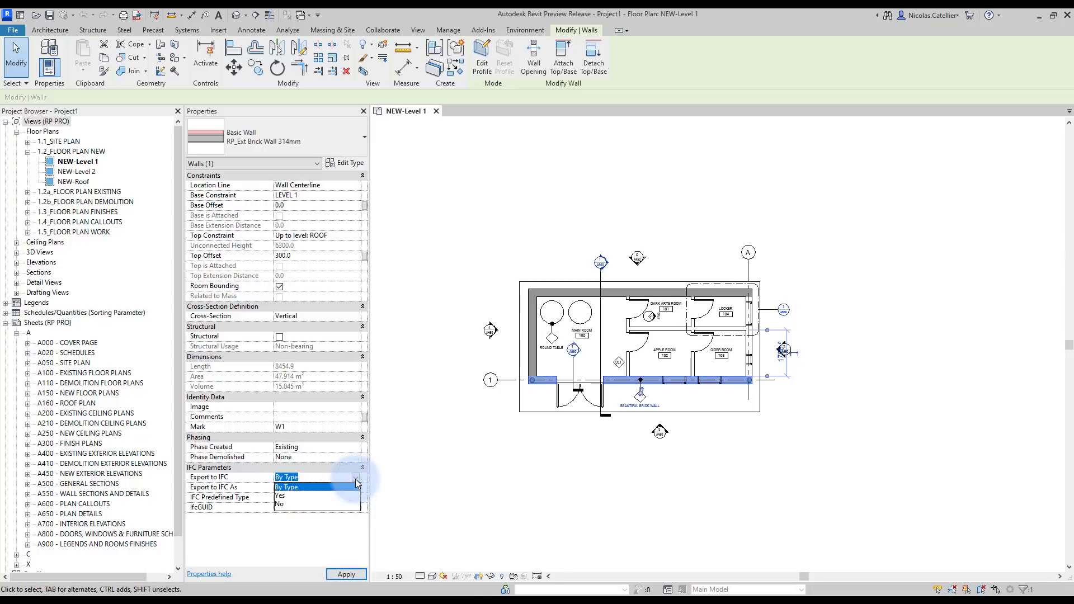
left_click(283, 503)
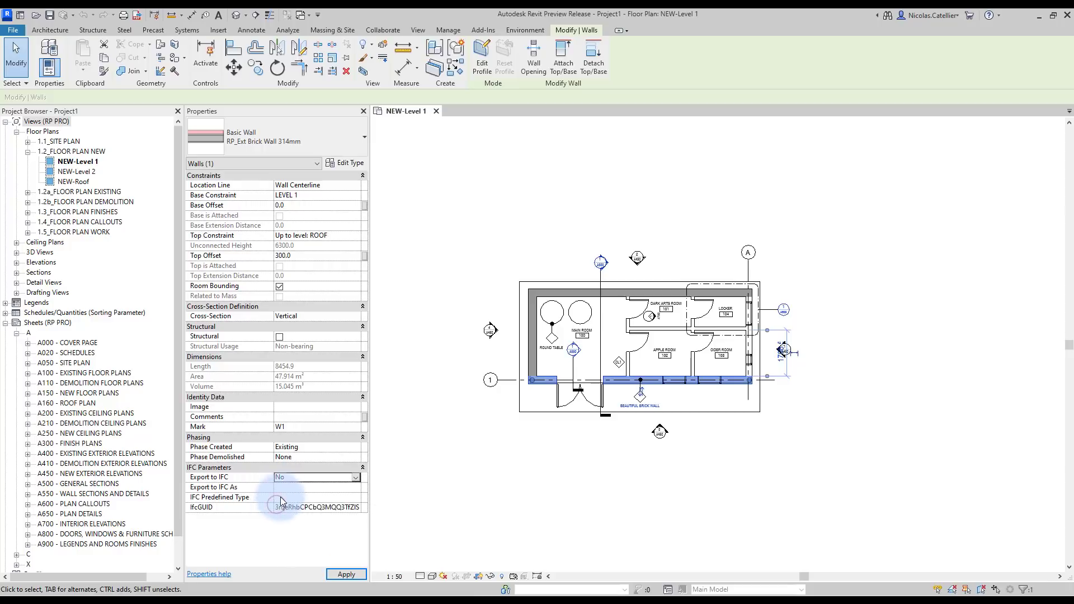
left_click(355, 476)
left_click(317, 487)
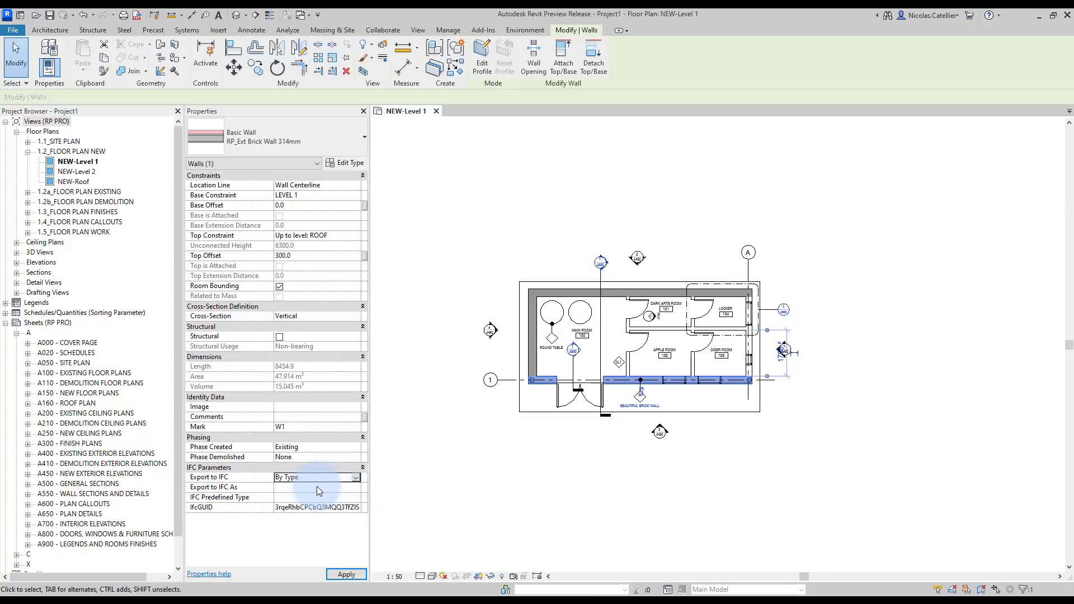
Browse the IFC4 entity list for the wall's Export to IFC As parameter, and leave without choosing an entity
left_click(320, 489)
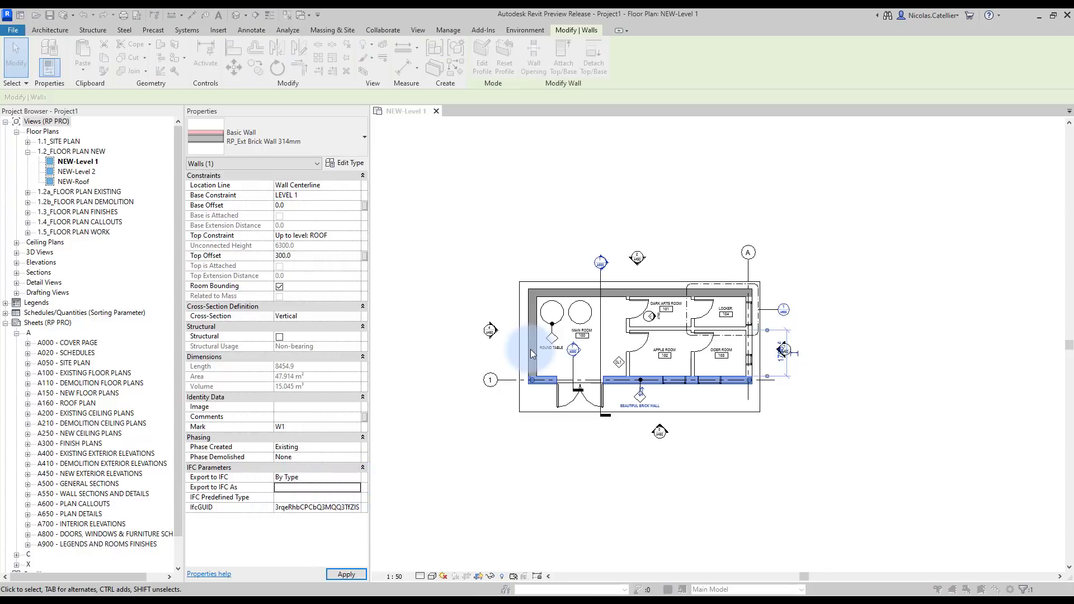
left_click(358, 487)
scroll(458, 297, "down", 6)
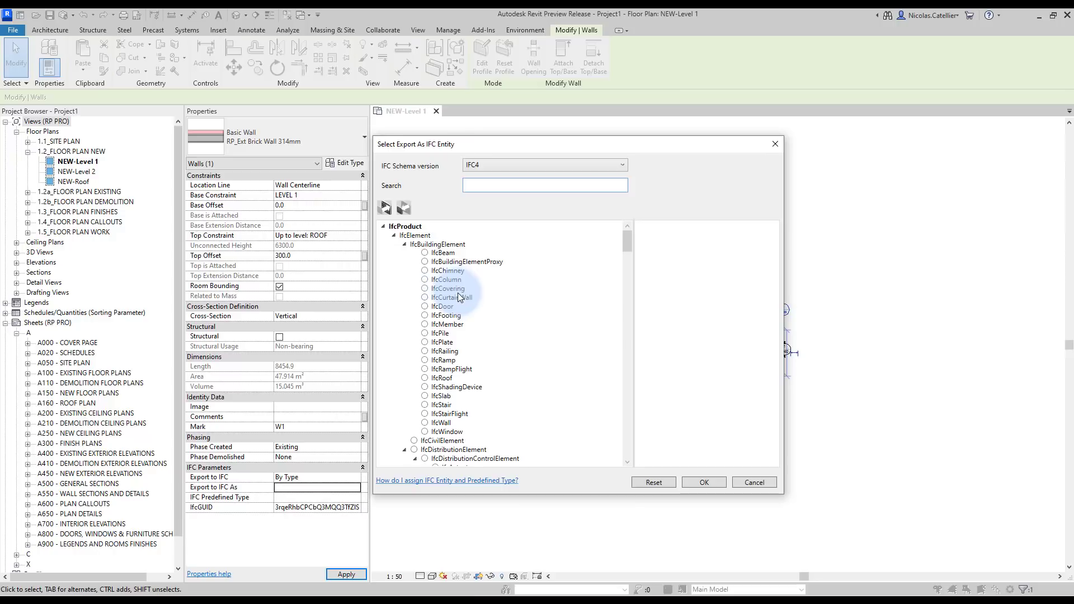
scroll(458, 296, "up", 4)
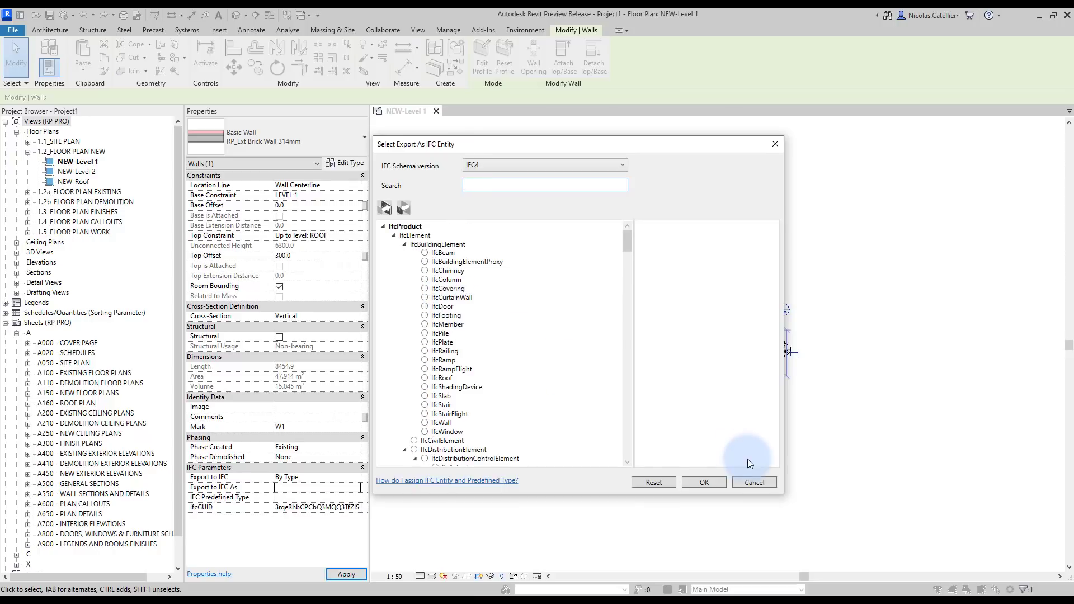
left_click(706, 484)
Examine the wall's IFC Predefined Type and IfcGUID parameters, and review the IFC parameters of its wall type
left_click(358, 500)
left_click(358, 506)
left_click(357, 507)
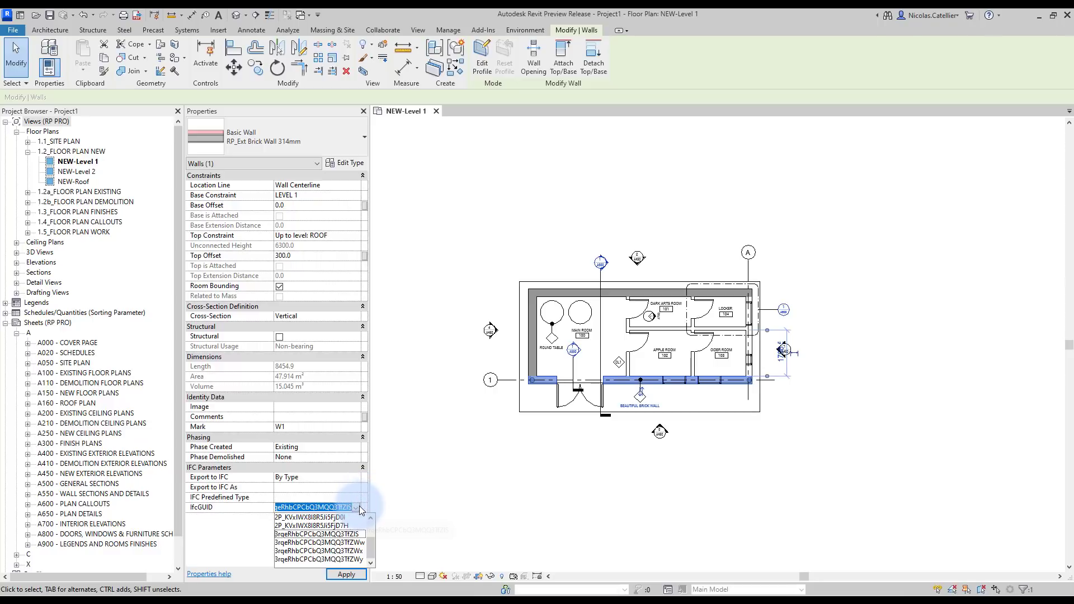
left_click(360, 508)
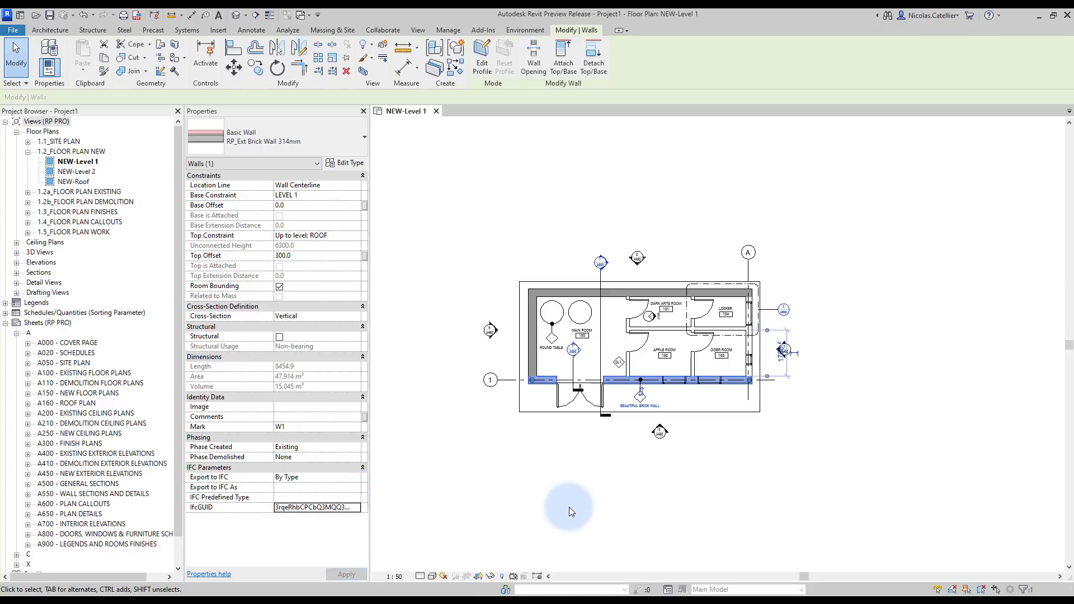
left_click(345, 163)
scroll(474, 325, "down", 6)
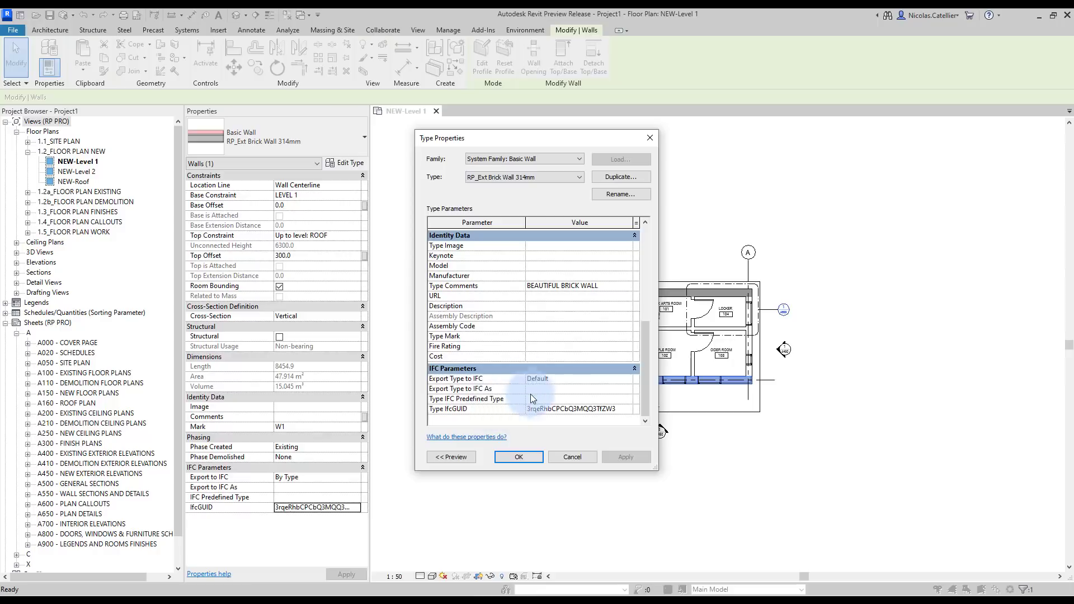
left_click(516, 457)
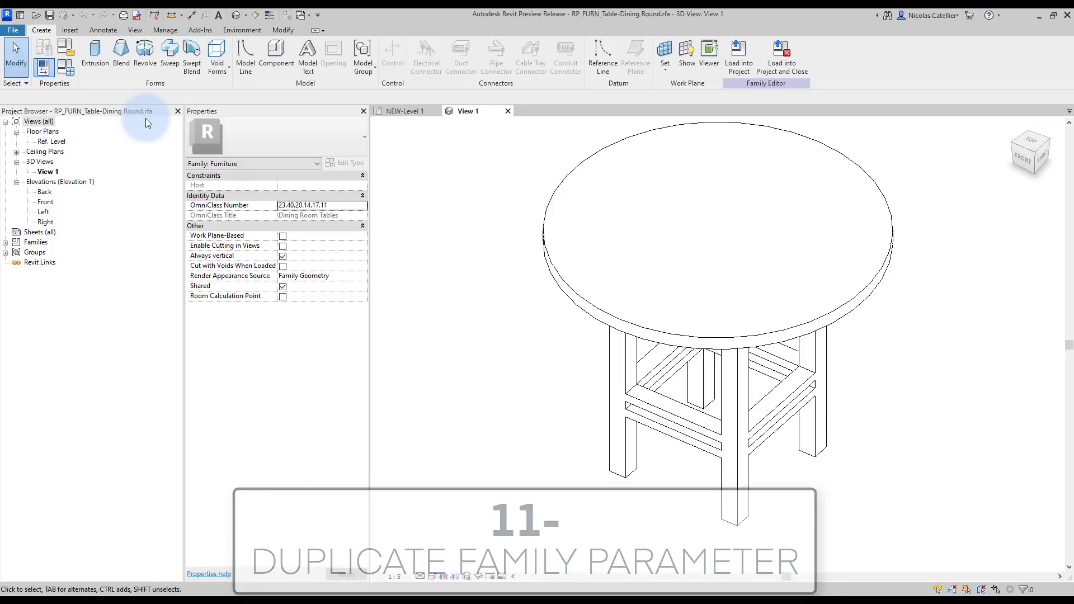
In the dining table's family types, duplicate the Diameter parameter as Diameter 2 and set its value to 1250
left_click(67, 75)
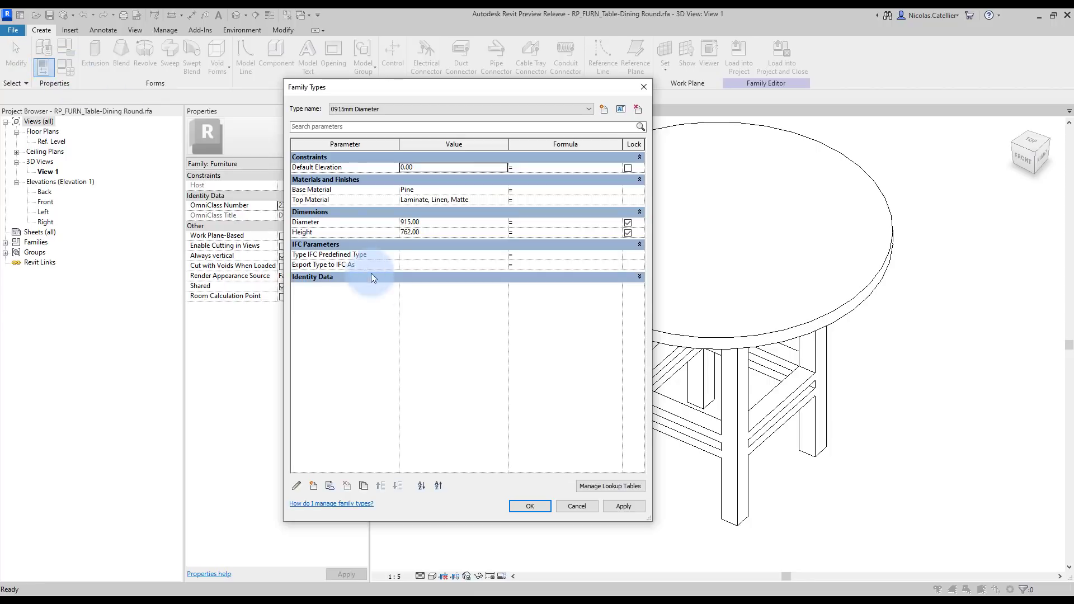
left_click(316, 224)
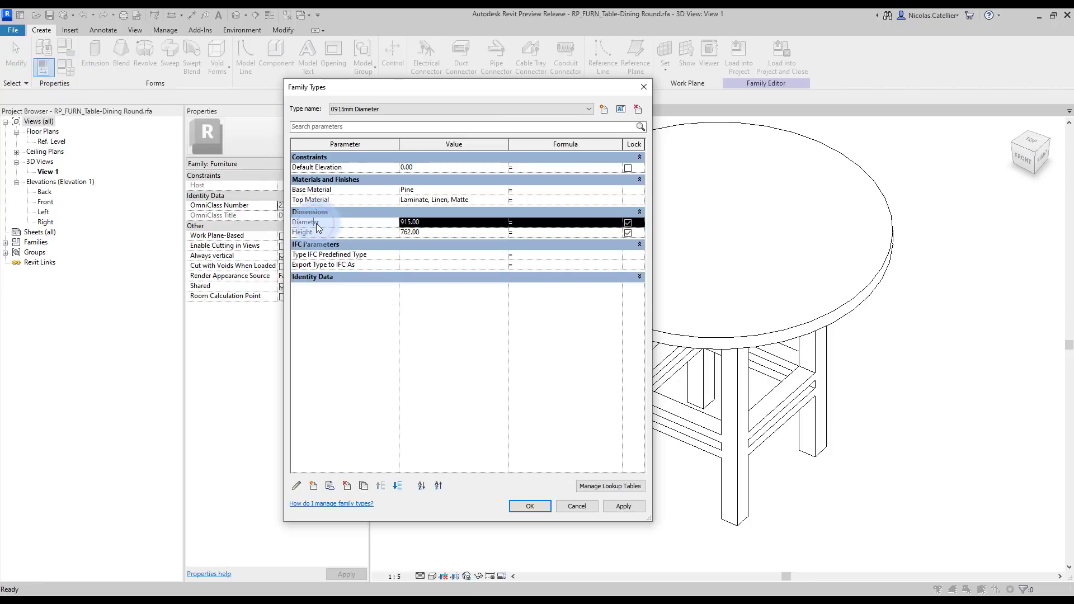
left_click(363, 491)
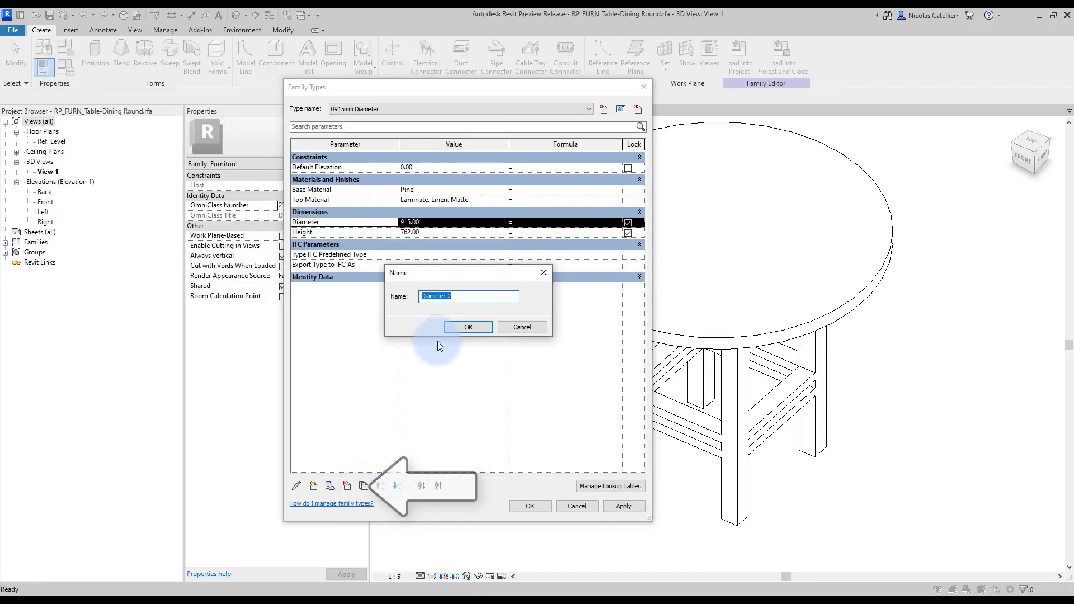
left_click(467, 327)
left_click(434, 233)
type("1250")
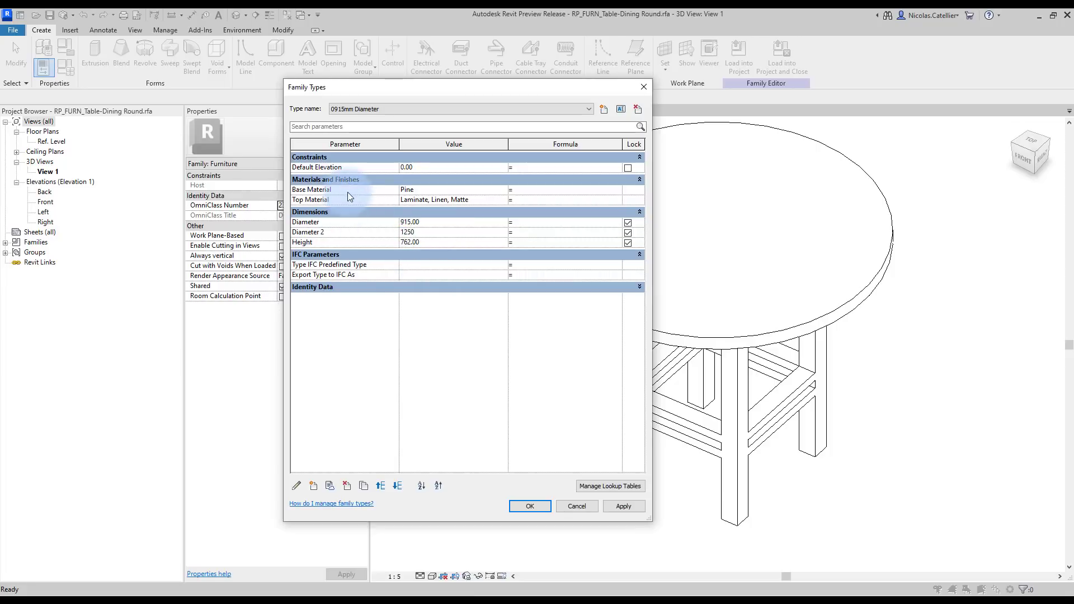
Duplicate the table family's Base Material parameter, keeping the proposed name
left_click(348, 192)
left_click(363, 486)
left_click(467, 327)
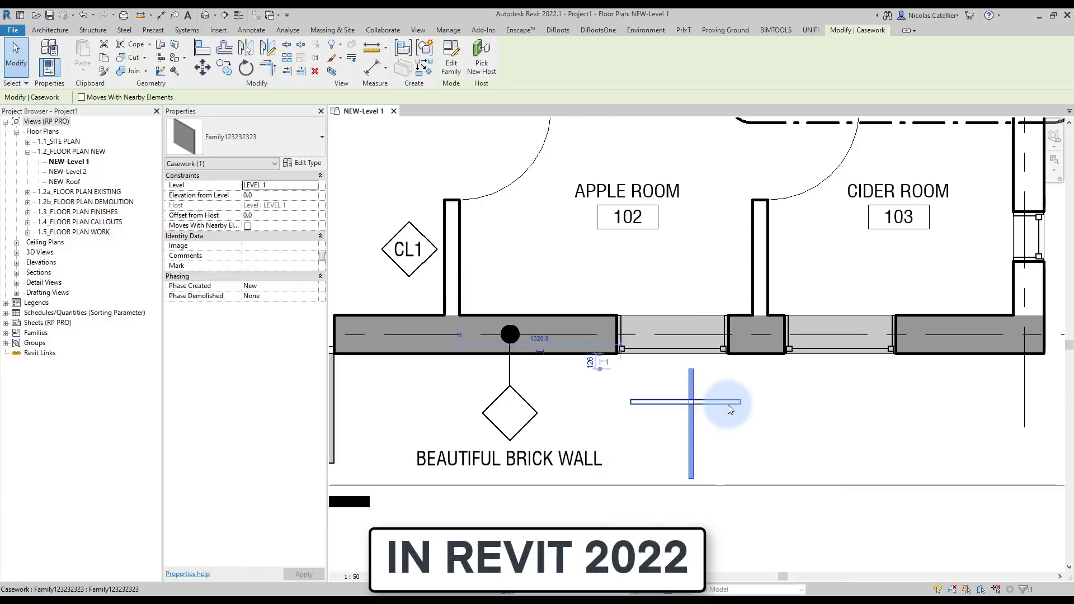
Try to join the two crossing casework elements below the brick wall in Revit 2022, and repeat the Join in Revit 2023
left_click(125, 73)
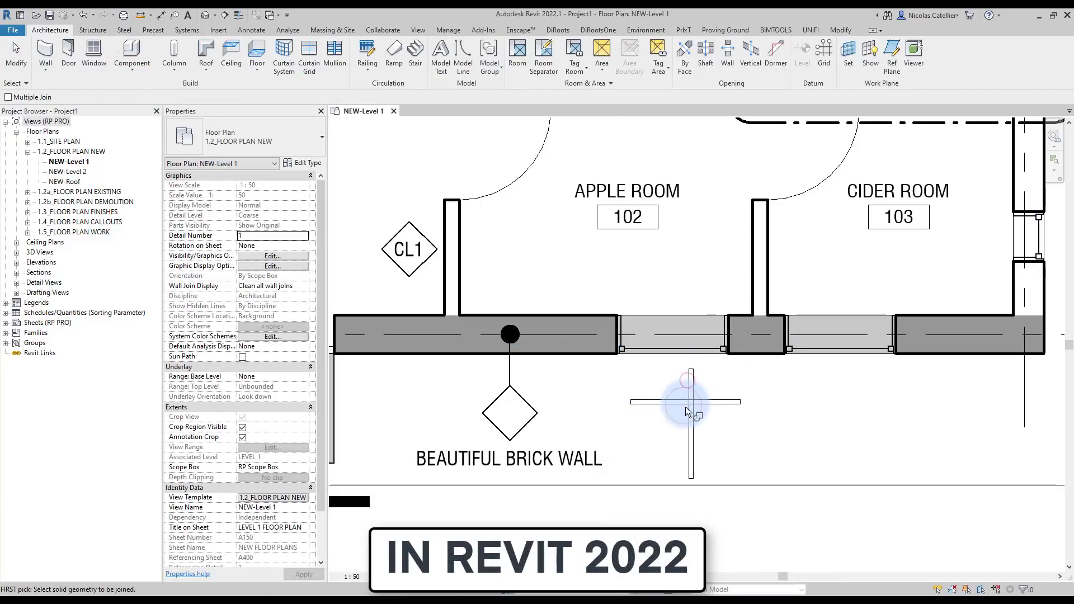
left_click(690, 413)
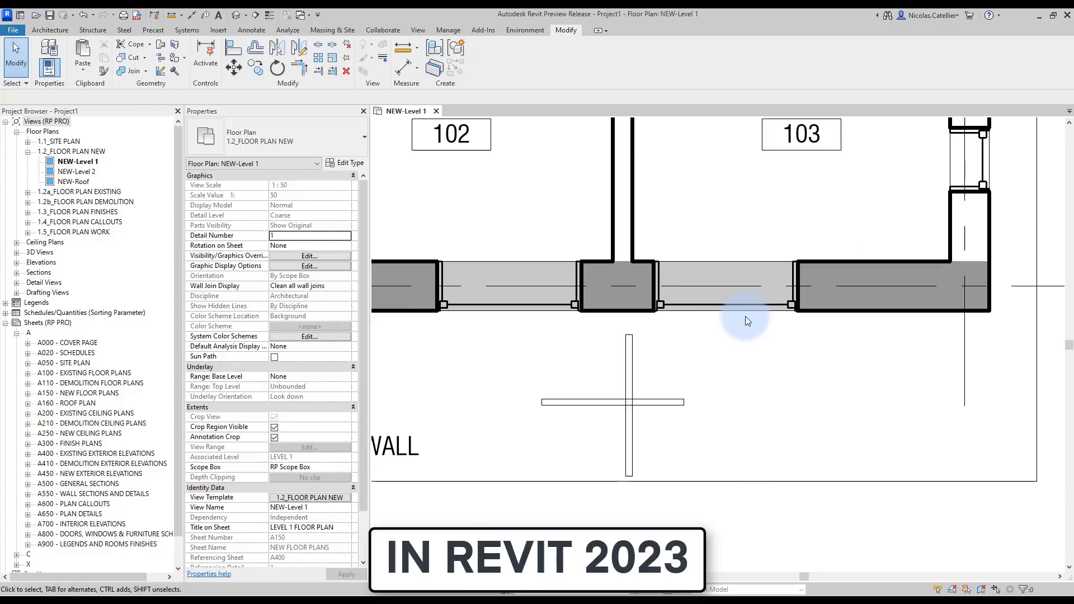
left_click(133, 72)
left_click(630, 368)
left_click(652, 400)
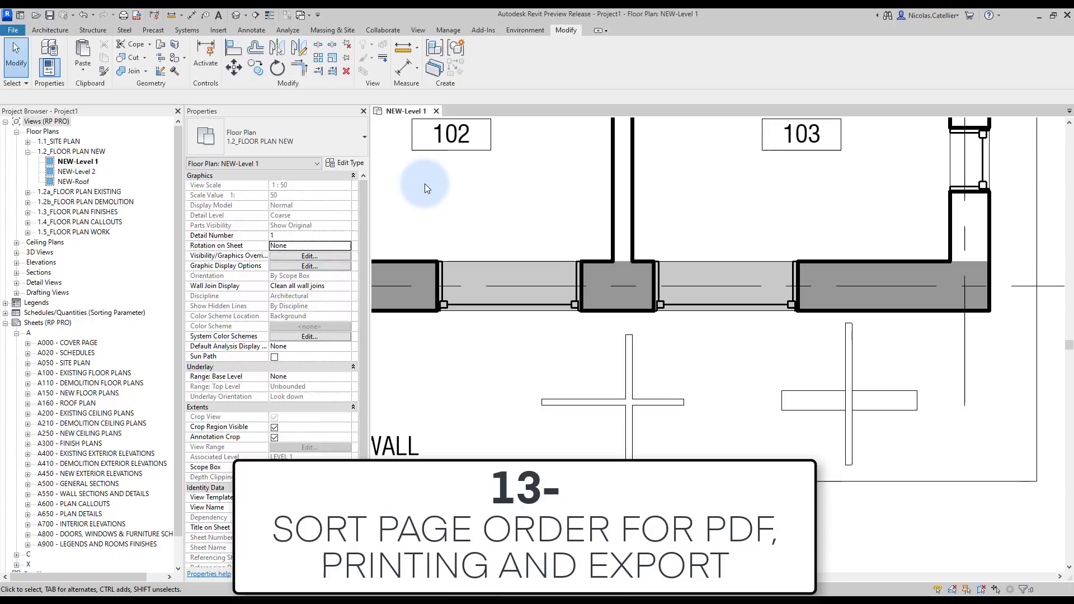
Set up a PDF export of selected views/sheets, with the sheets from A000 to A300 included
left_click(432, 186)
key("ctrl+p")
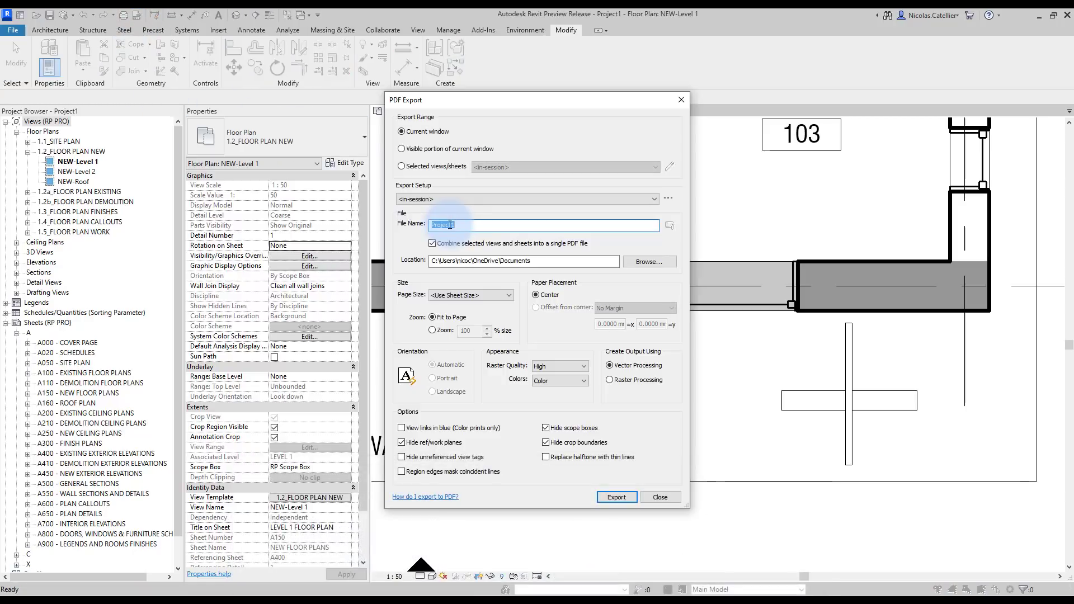
left_click(401, 166)
left_click(562, 170)
left_click(563, 169)
left_click(670, 167)
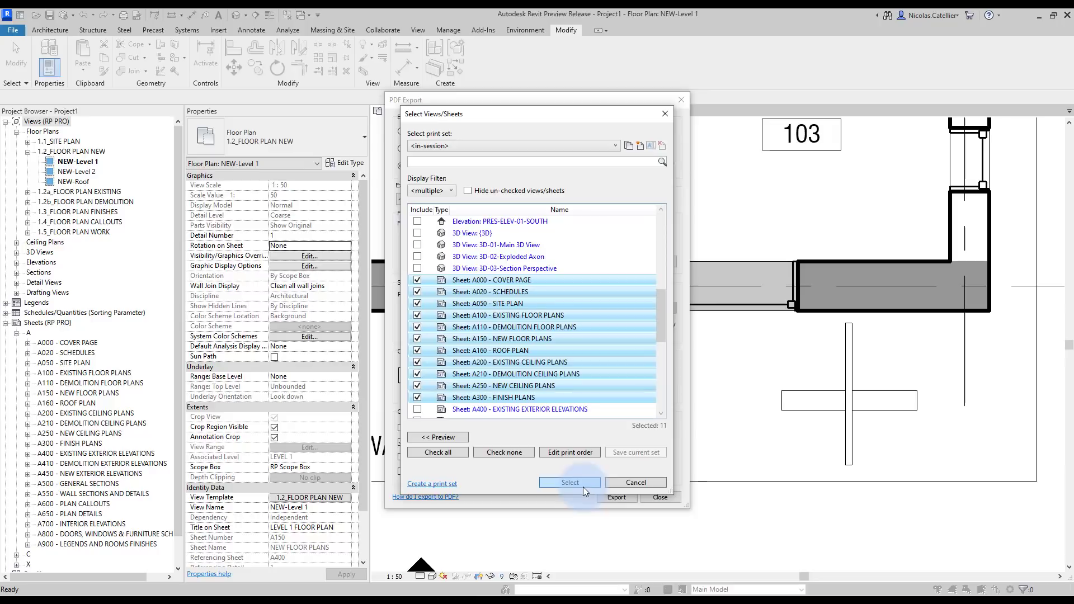
Manually edit the print order, moving sheet A100 directly after the cover page and sheet A200 to fourth place
left_click(572, 454)
left_click_drag(502, 314, 498, 273)
left_click_drag(510, 344, 513, 283)
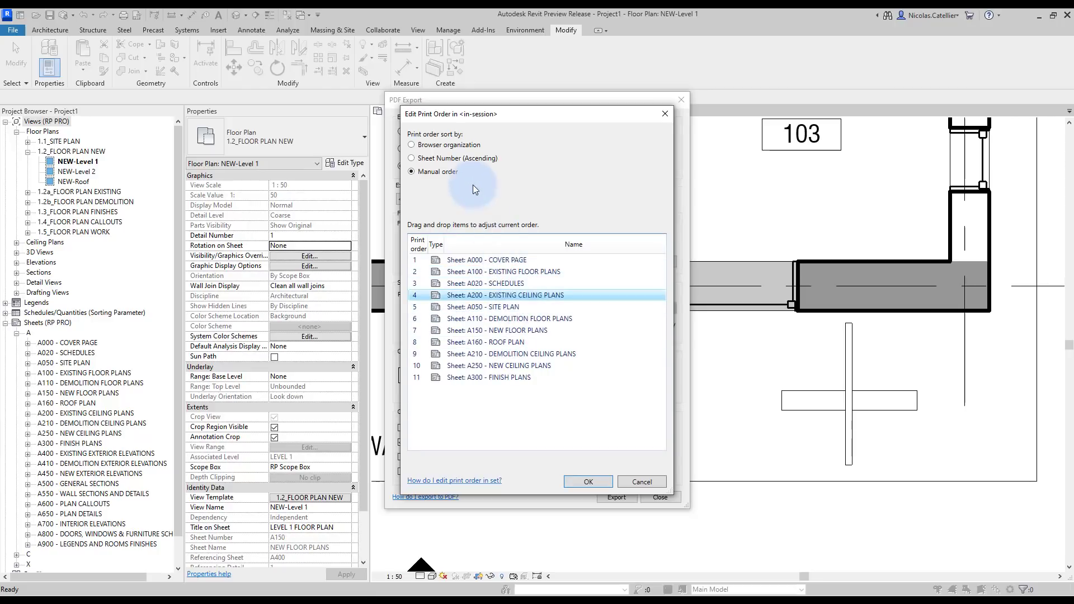
Sort the print order by Sheet Number (Ascending), and switch the sorting to Browser organization
left_click(428, 158)
left_click(560, 323)
left_click(413, 146)
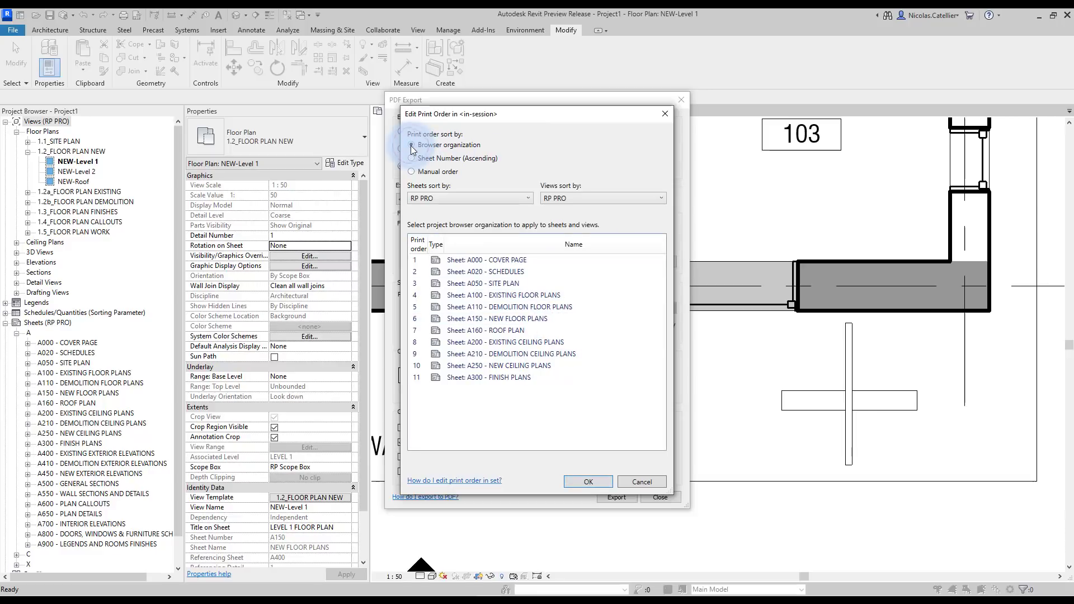
Sort the sheets in the print order by Drawn By and by Issue Date, and check the sorting options for views
left_click(441, 199)
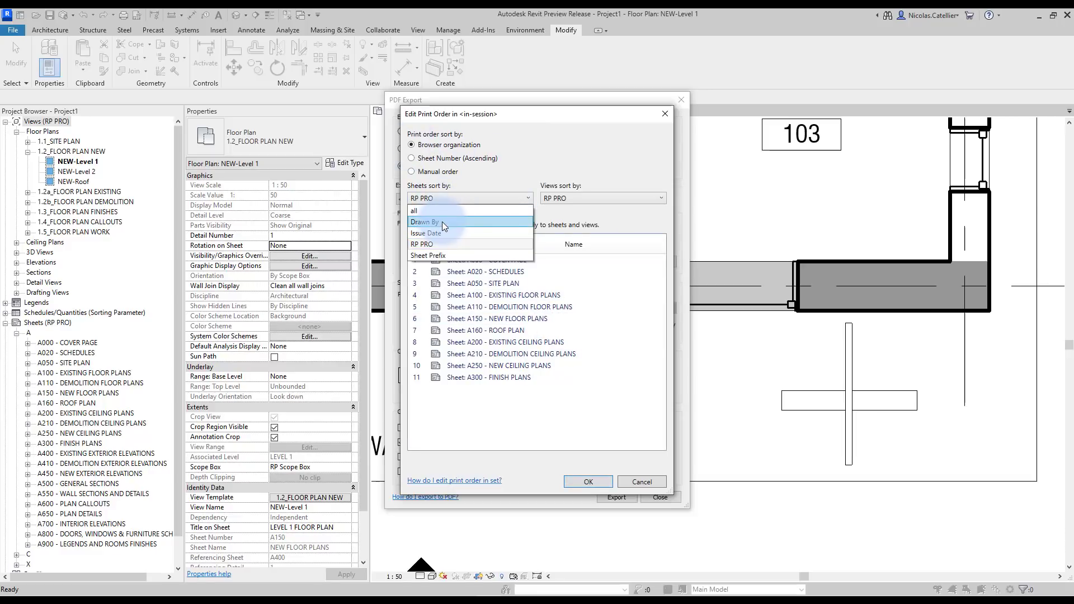
left_click(442, 221)
left_click(465, 197)
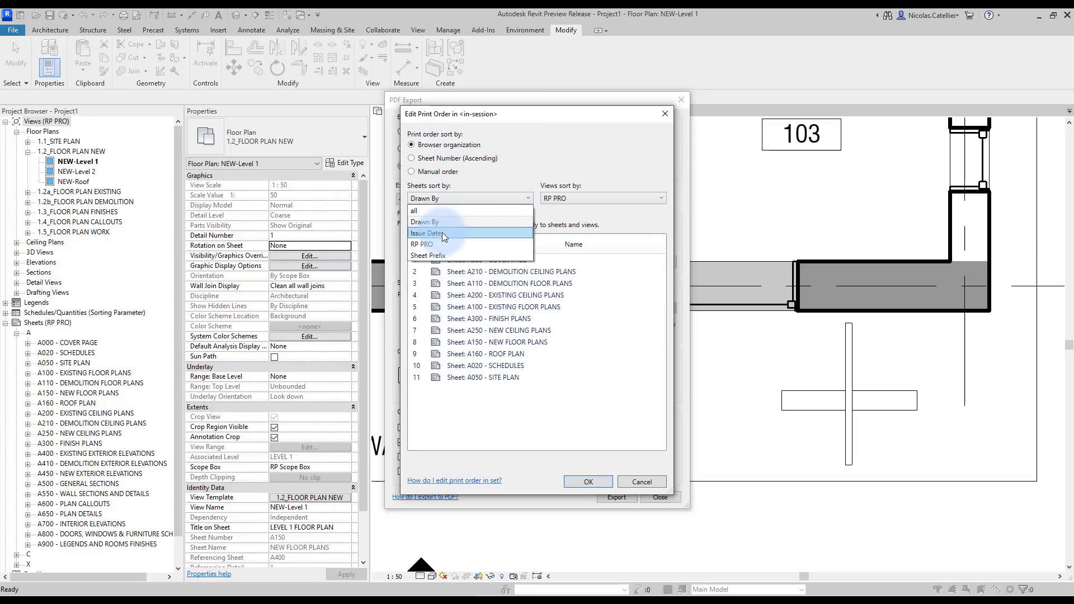
left_click(442, 233)
left_click(561, 200)
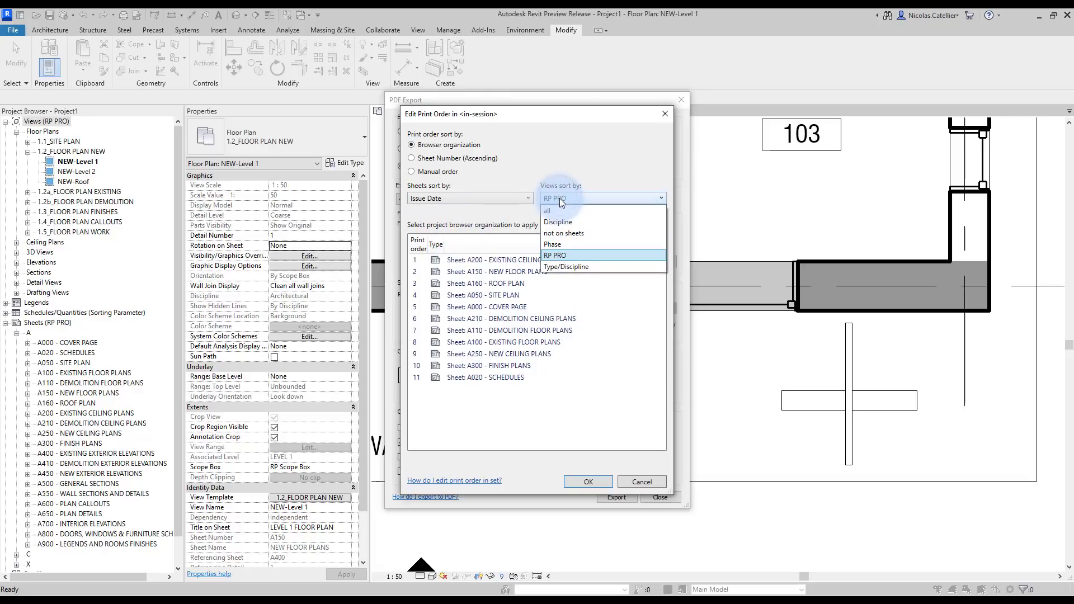
left_click(593, 165)
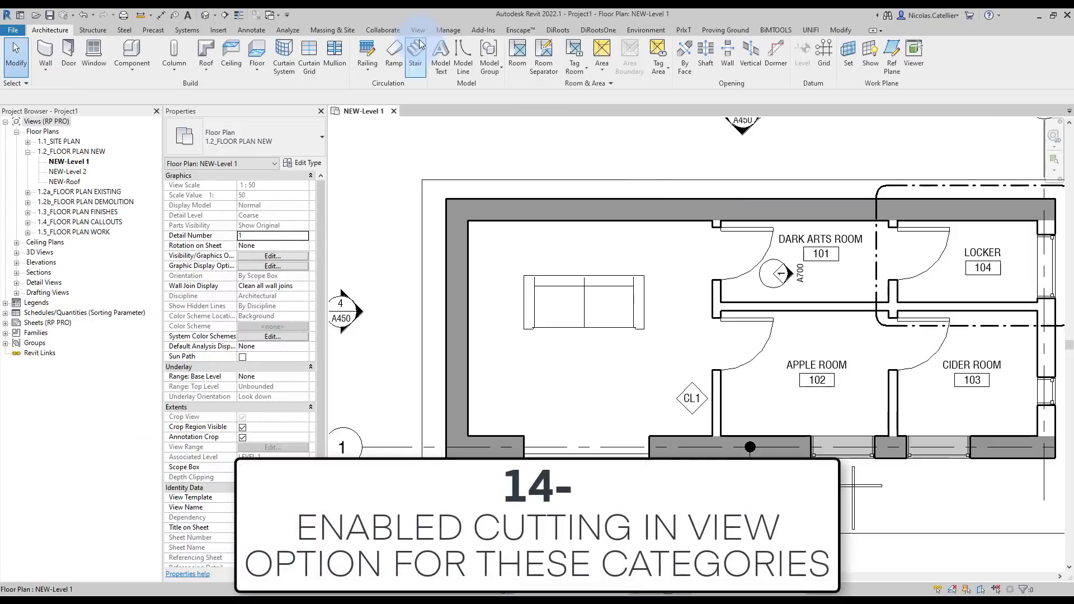
In Revit 2022, go through the model categories in Object Styles to examine which ones have a cut line weight
left_click(437, 32)
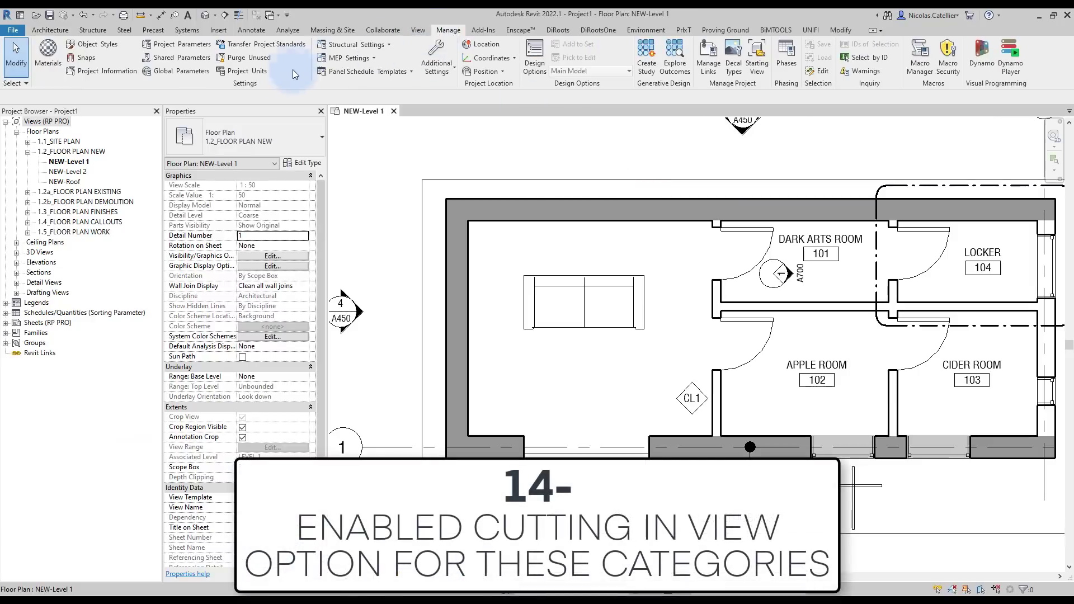
left_click(90, 44)
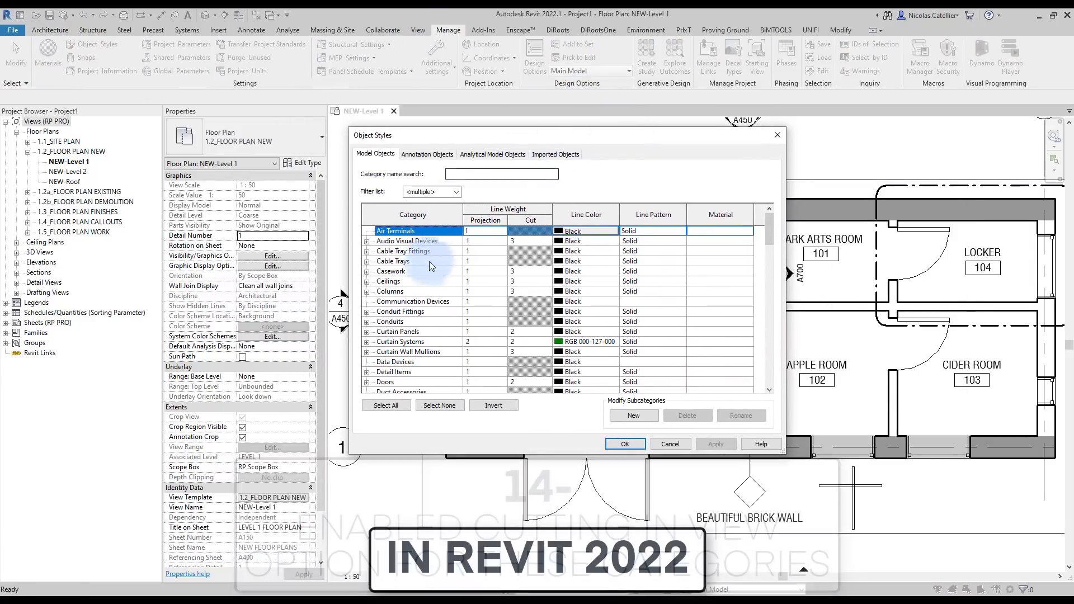
left_click(416, 290)
key("Down")
key("Down")
key("Down")
key("Down")
key("Down")
key("Down")
key("Down")
key("Down")
key("Down")
key("Down")
key("Down")
key("Down")
key("Down")
key("Down")
key("Down")
key("Down")
key("Down")
key("Down")
key("Down")
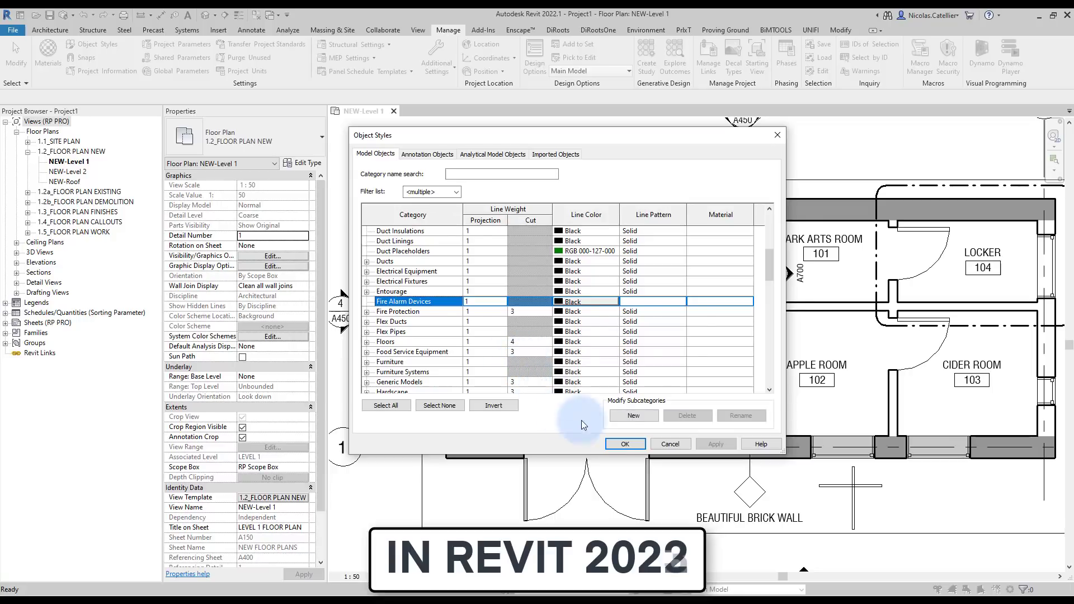
left_click(624, 444)
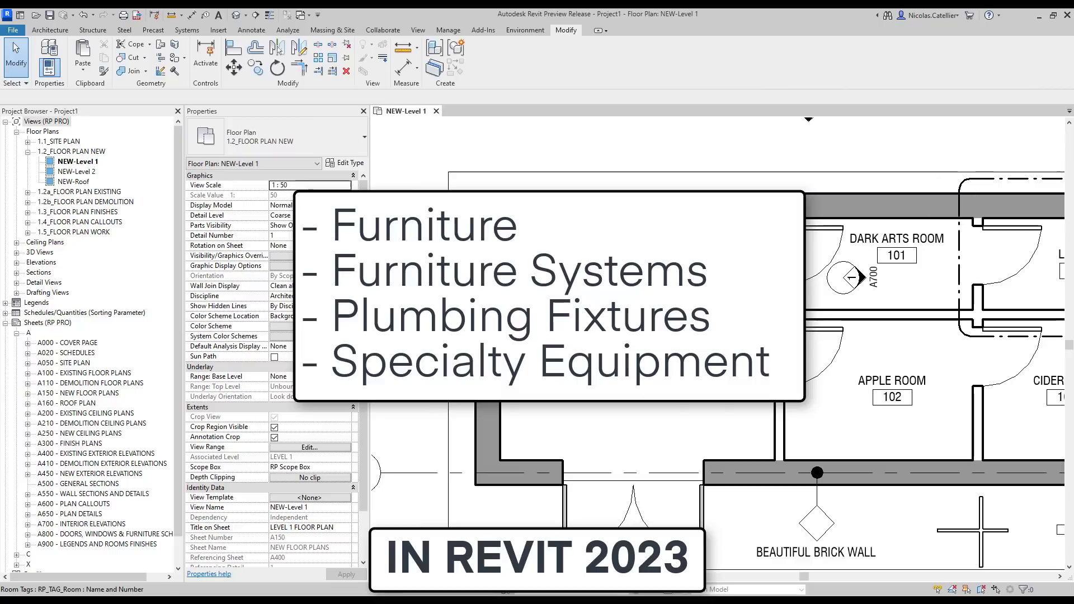
In Revit 2023, edit the Sofa-Corbu family, turn on Enable Cutting in Views, and load it back into the project, closing the family
left_click(699, 239)
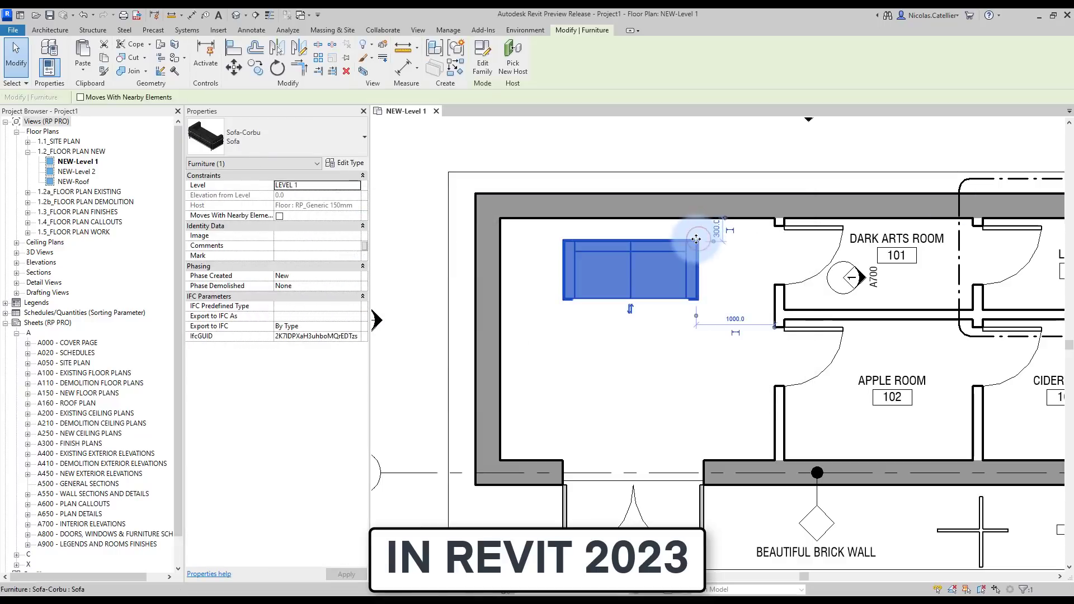
left_click(482, 70)
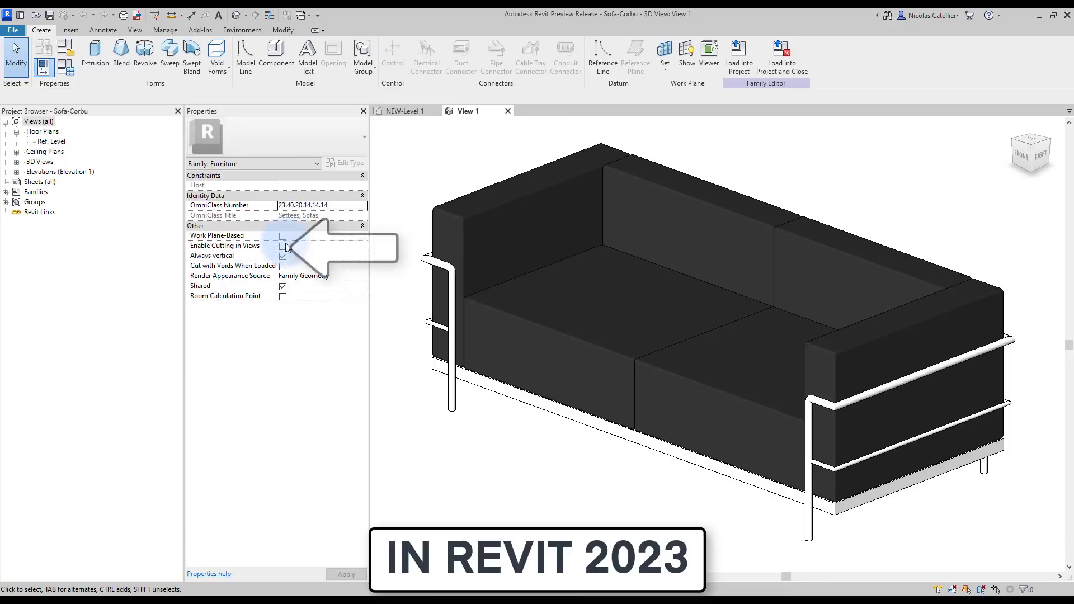
left_click(283, 246)
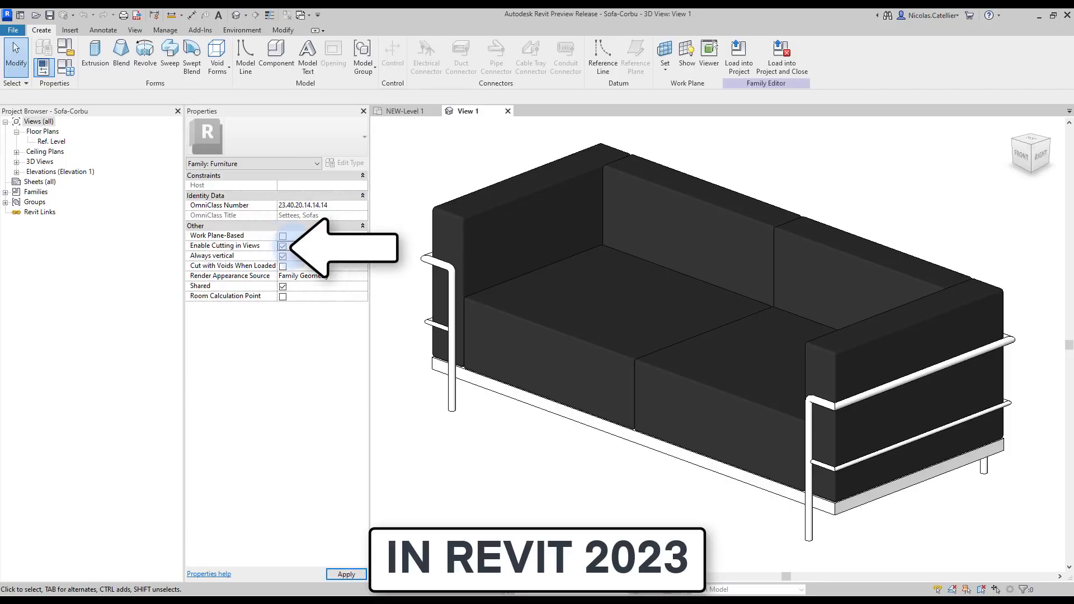
left_click(781, 59)
left_click(517, 311)
left_click(522, 311)
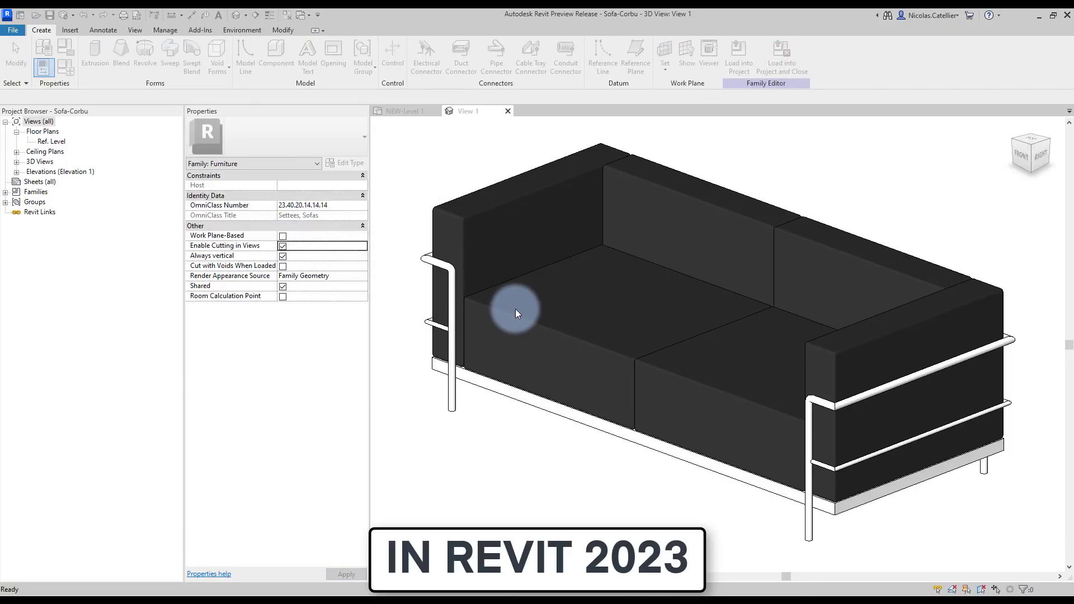
left_click(519, 277)
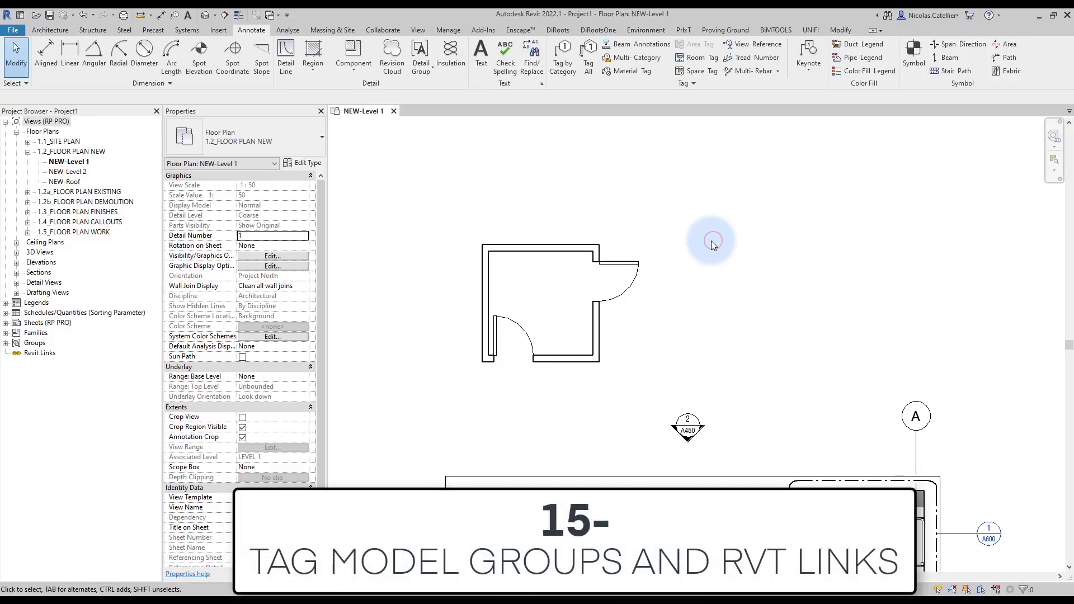
In Revit 2022, try to tag the small room's model group by category, and open the group's type properties
left_click(597, 242)
key("Escape")
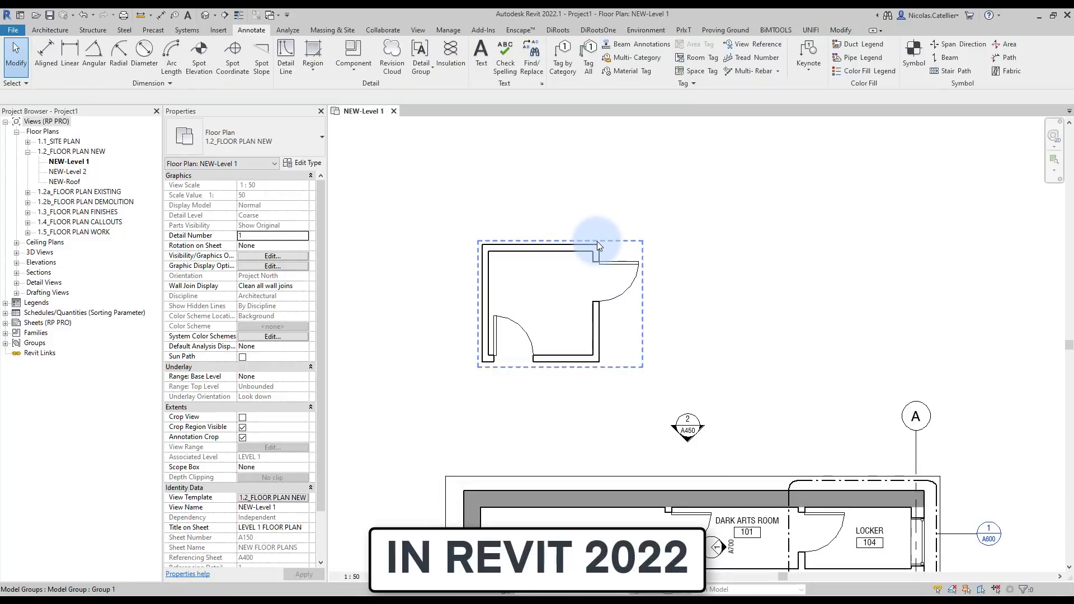
key("t")
key("g")
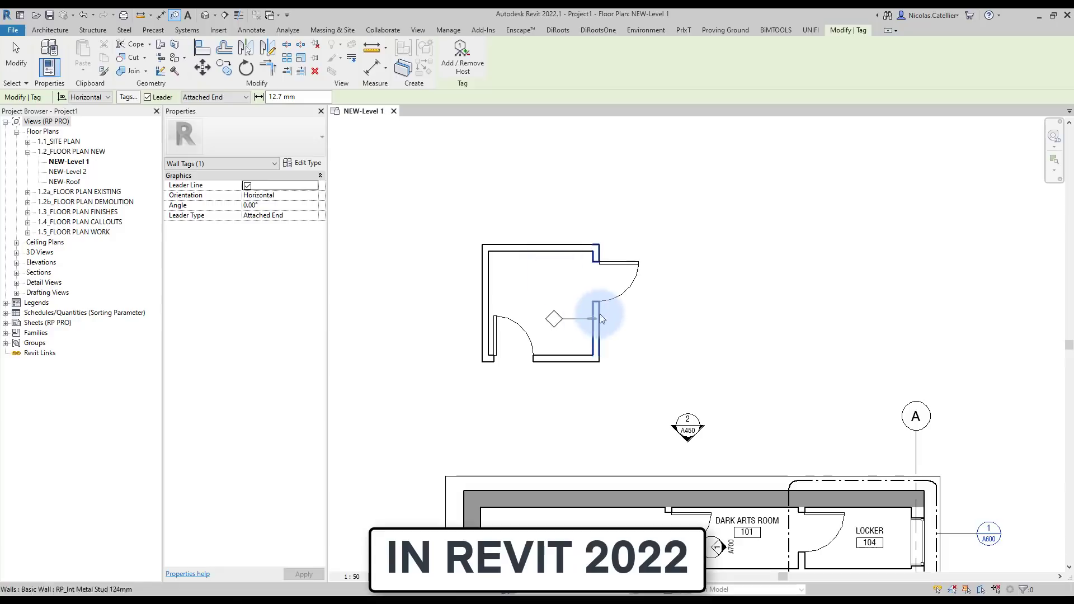
key("Escape")
key("Escape")
left_click(585, 256)
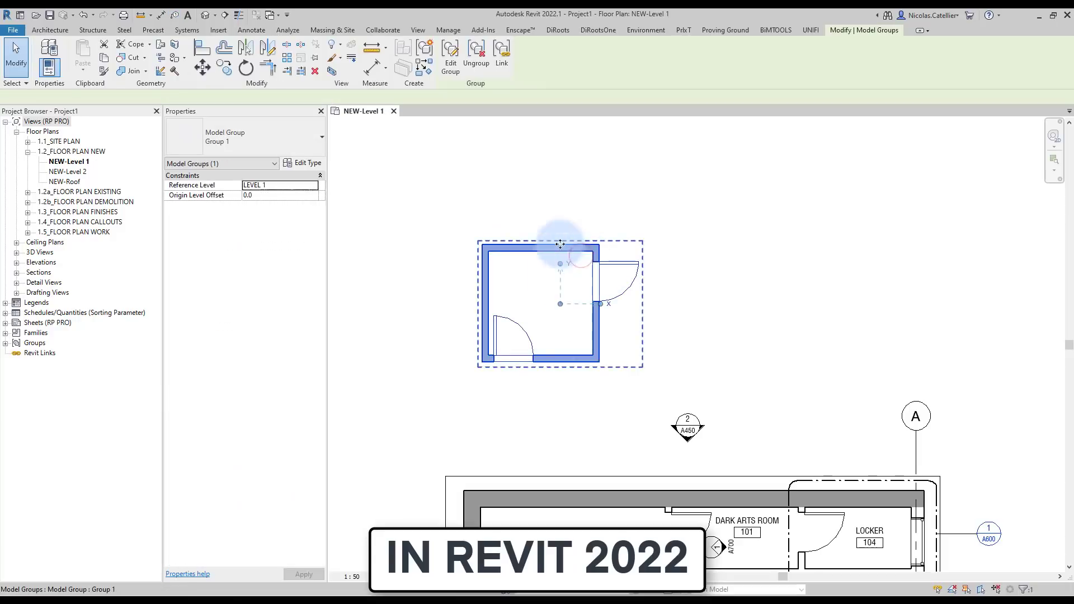
left_click(302, 163)
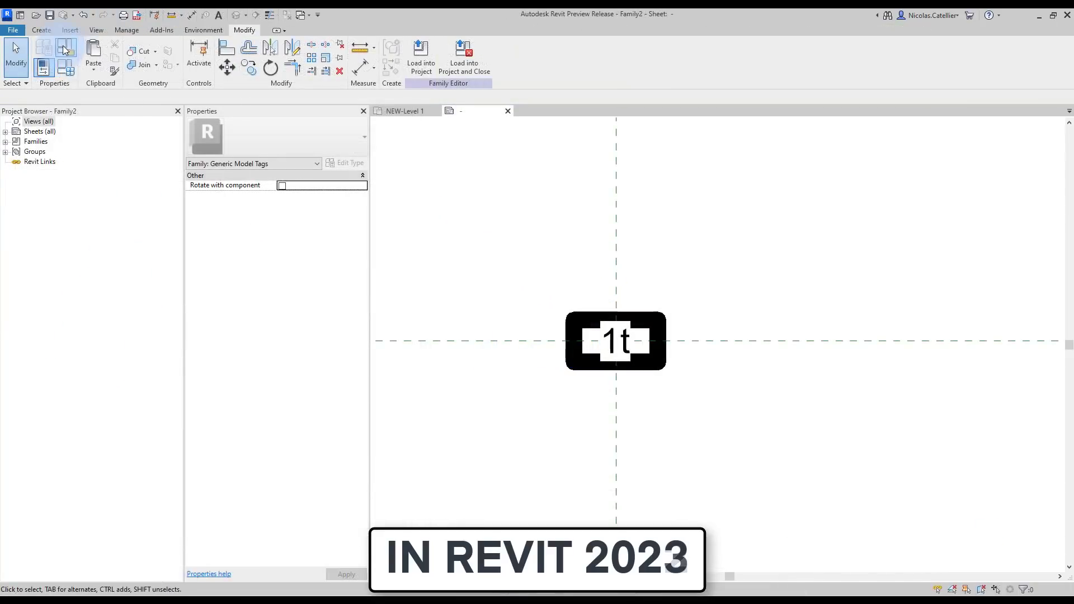
In Revit 2023, change the category of the generic model tag family to Model Group Tags
left_click(44, 48)
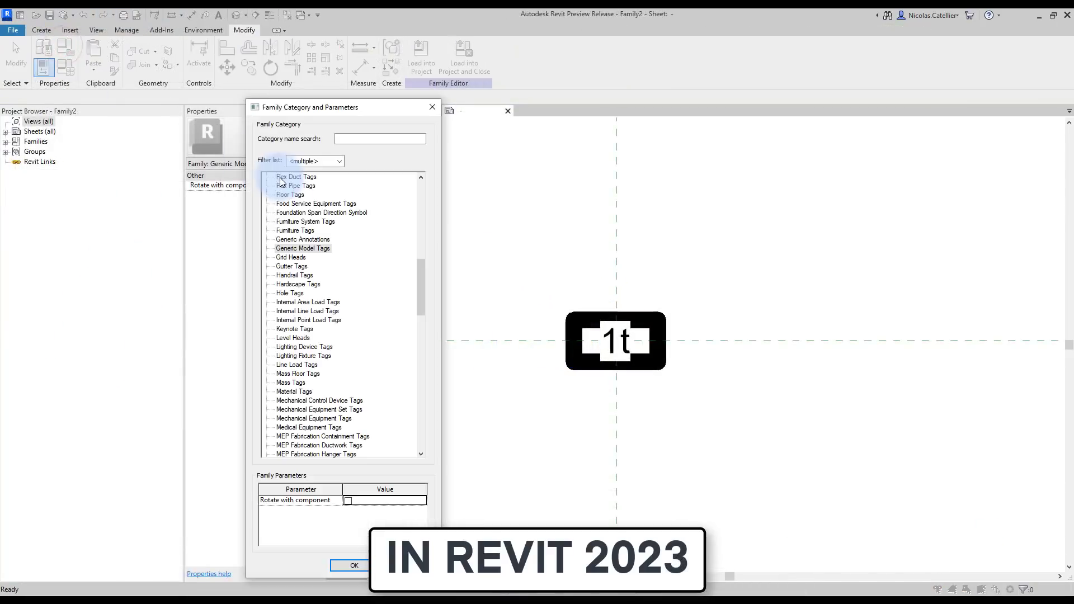
scroll(340, 323, "down", 4)
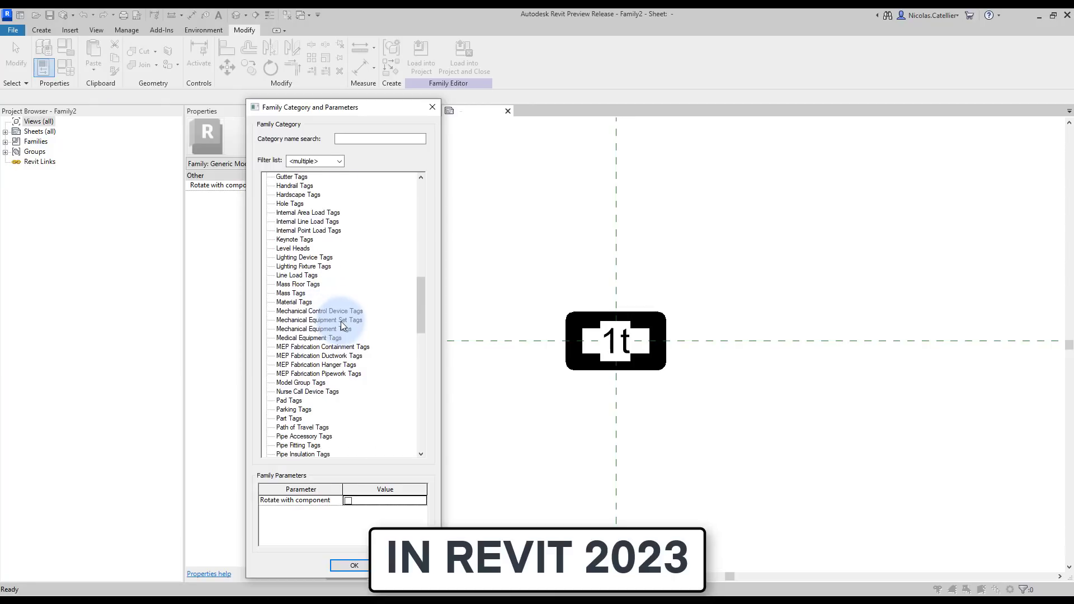
left_click(310, 383)
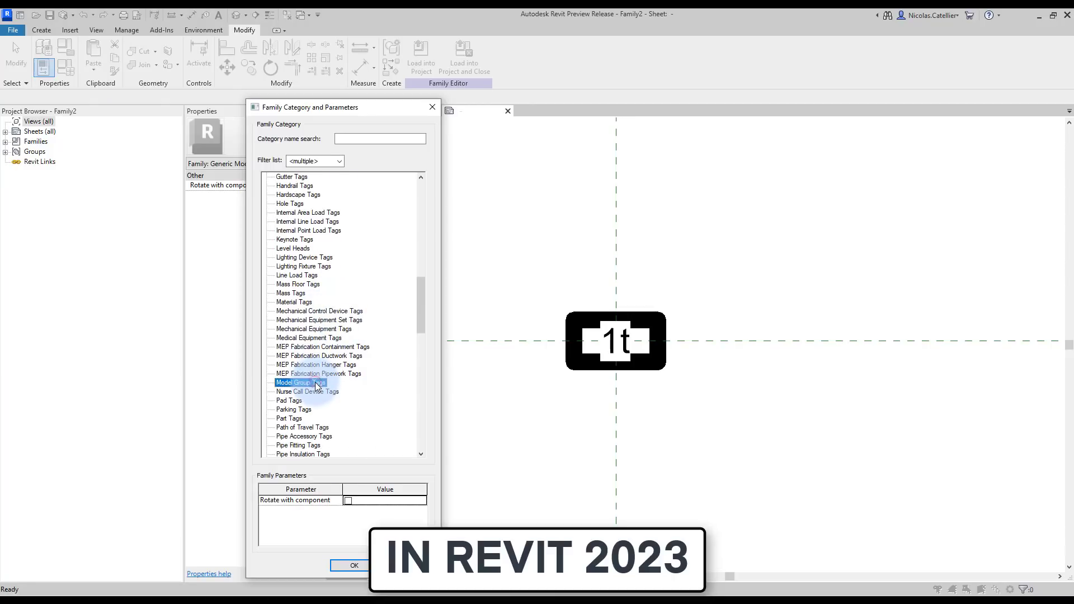
left_click(350, 571)
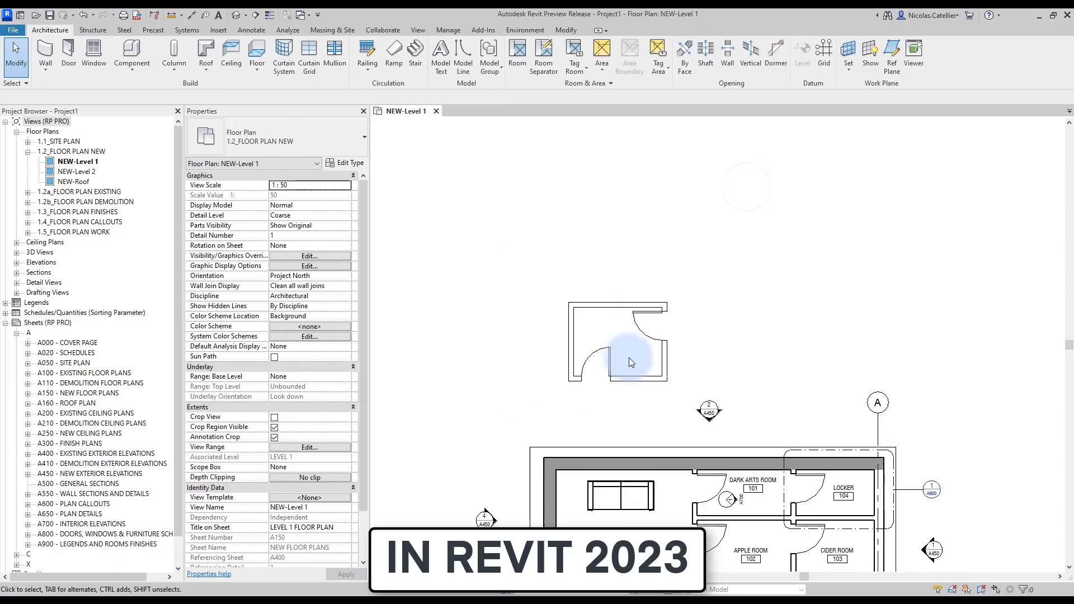
Tag the small room's model group in the NEW-Level 1 plan with a horizontal tag on an attached leader
left_click(649, 333)
left_click(678, 371)
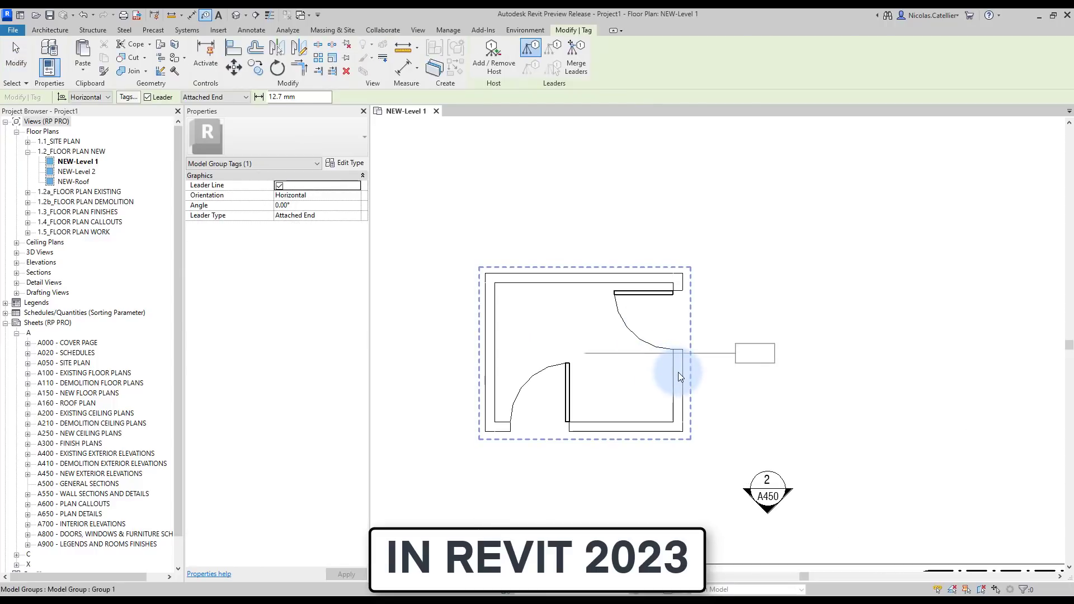
left_click(717, 359)
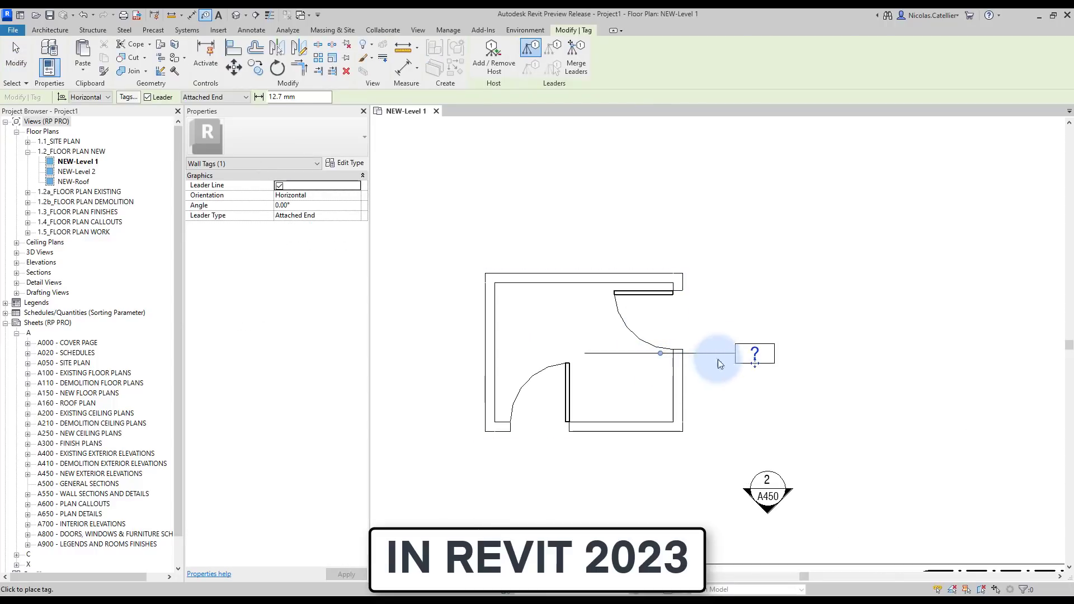
left_click(753, 348)
key("Escape")
Fill in the model group tag's value as GR1
left_click(749, 349)
left_click(756, 351)
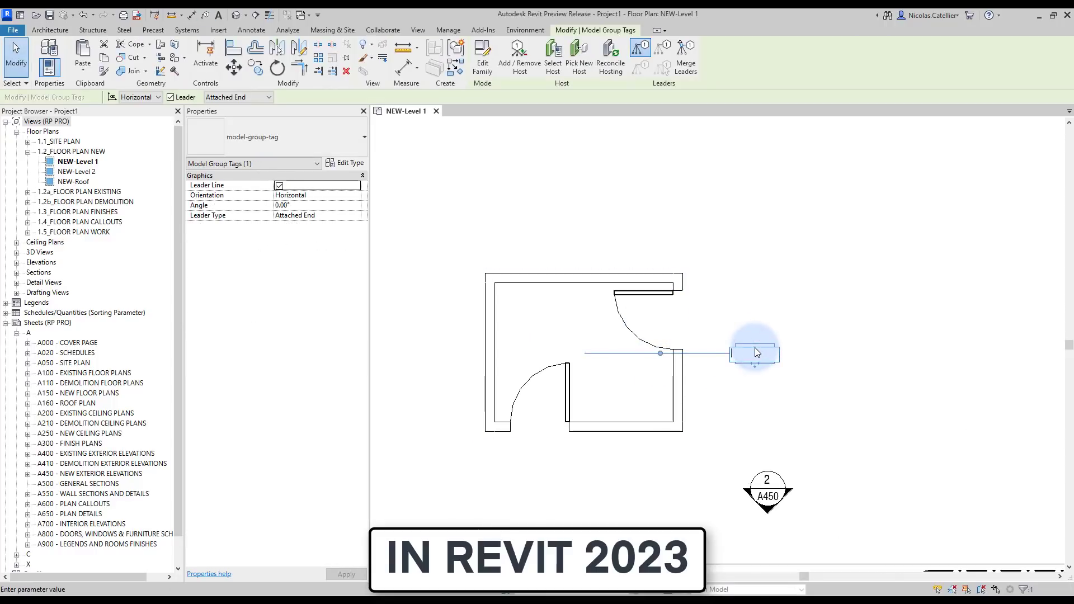
type("GR1")
left_click(797, 274)
left_click(568, 315)
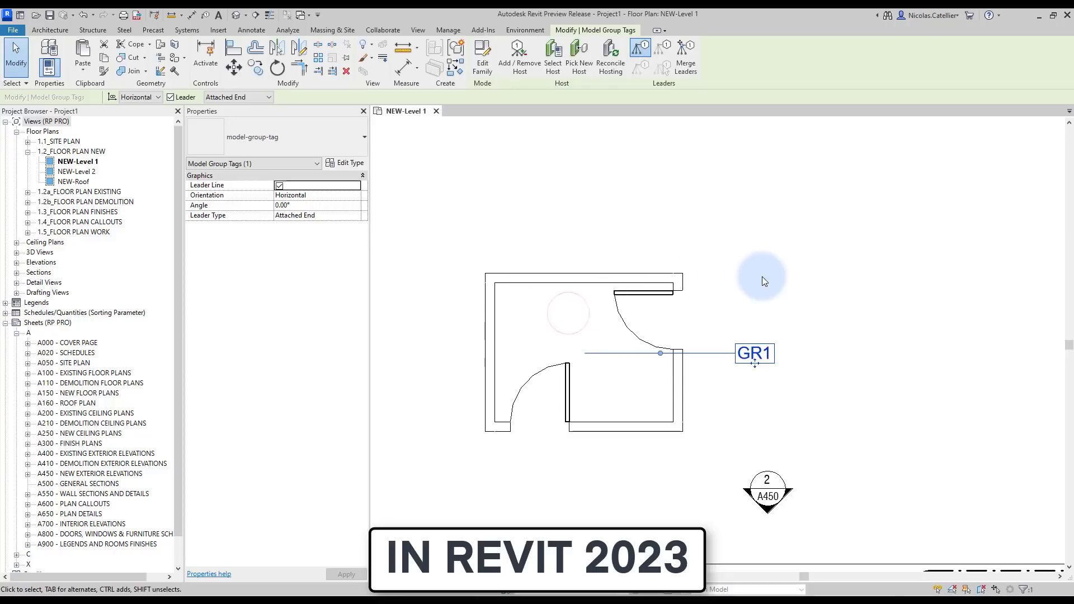
Check the Type Mark in the type properties of the tagged model group
left_click(762, 276)
left_click(668, 274)
left_click(347, 163)
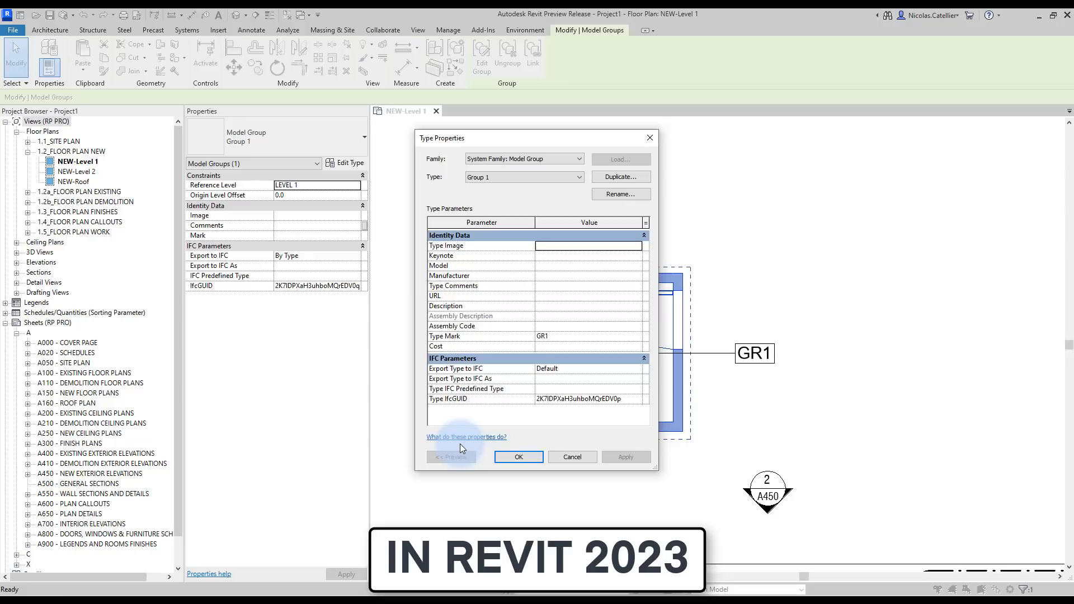
left_click(513, 459)
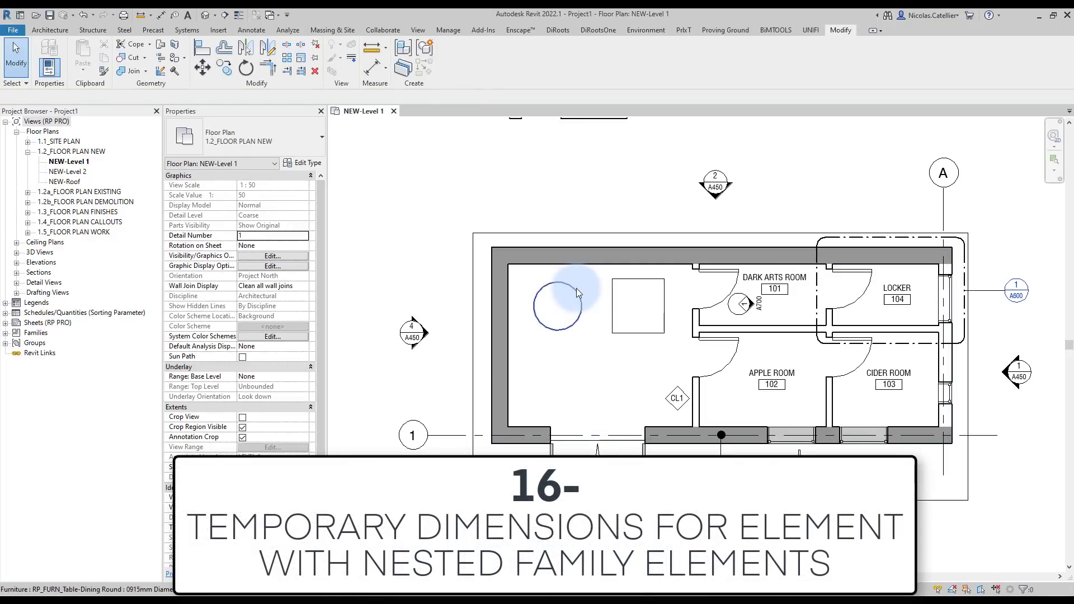
In Revit 2022, set the vertical temporary dimension of the round dining table to 900
left_click(577, 293)
left_click(598, 288)
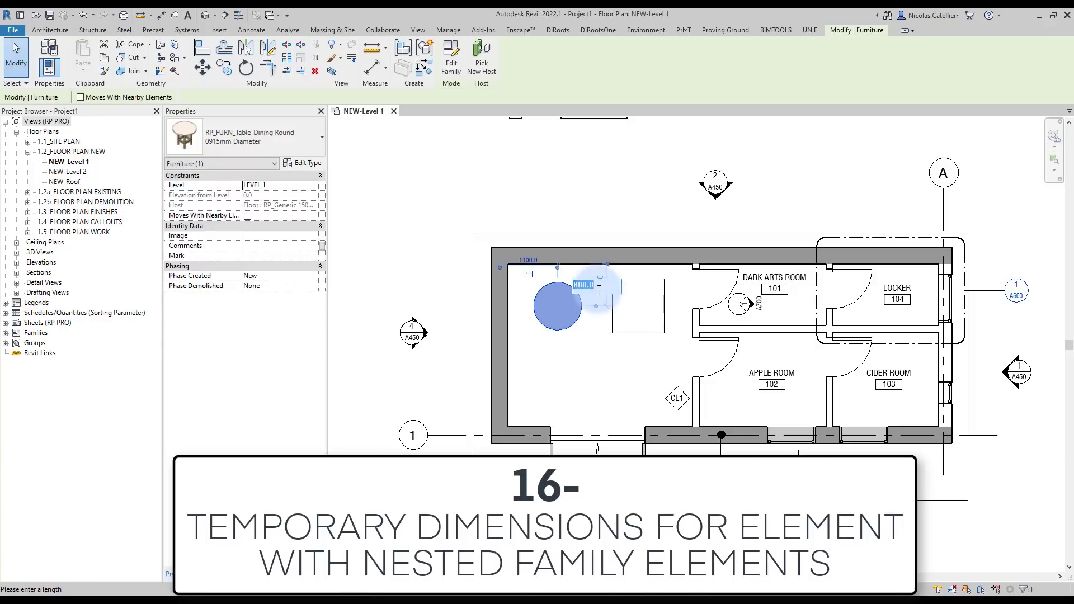
type("900")
key("Return")
key("Escape")
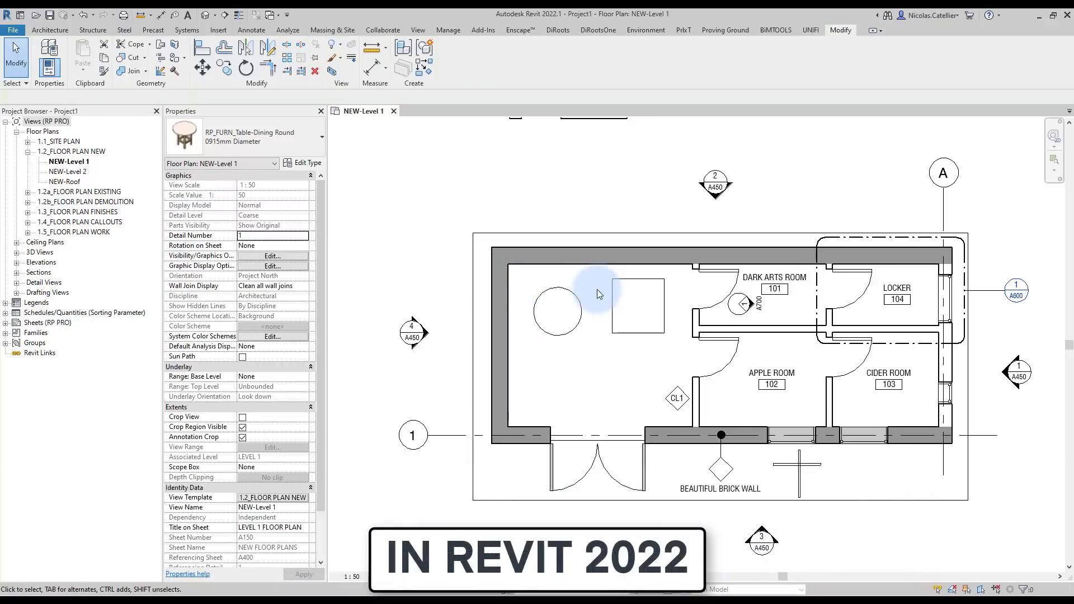
Activate the temporary dimensions of the square Nested-Family-Test-2022 box, set its vertical distance to 800, and reselect the box to activate them again
left_click(610, 290)
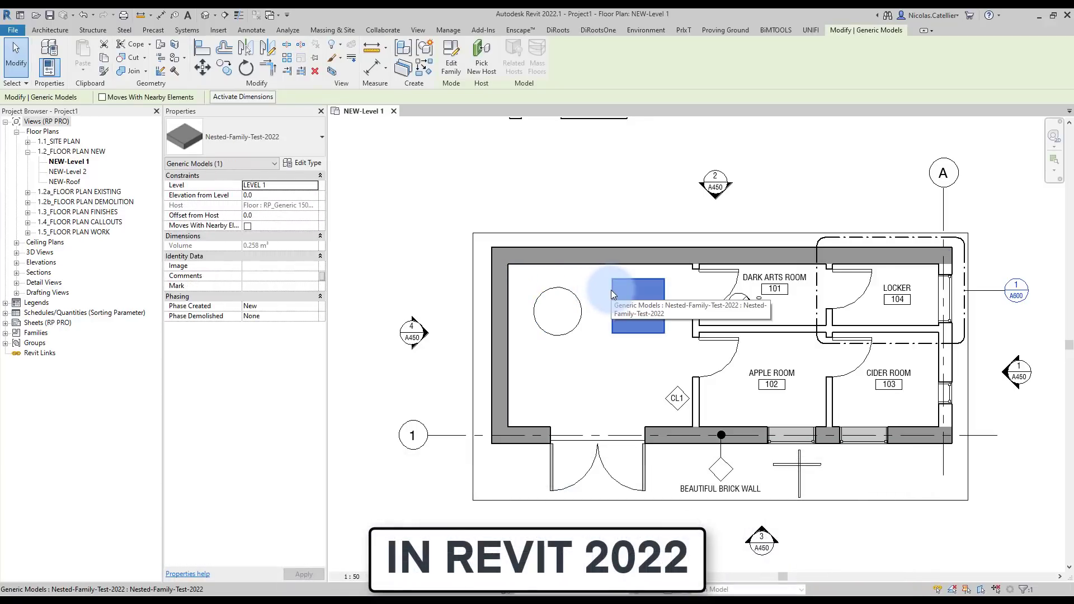
left_click(297, 195)
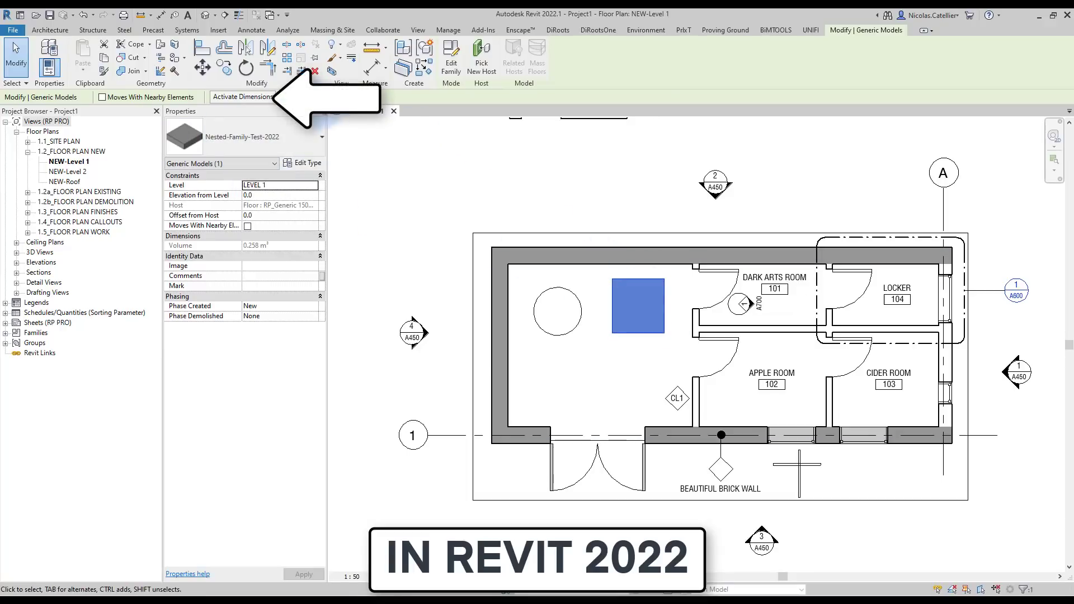
left_click(265, 100)
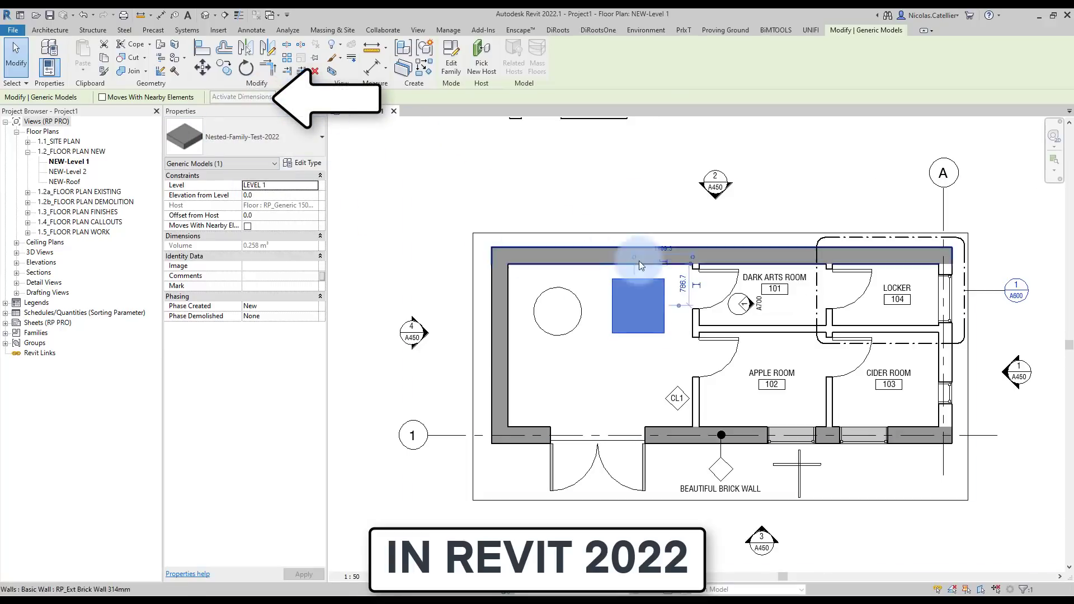
left_click(680, 283)
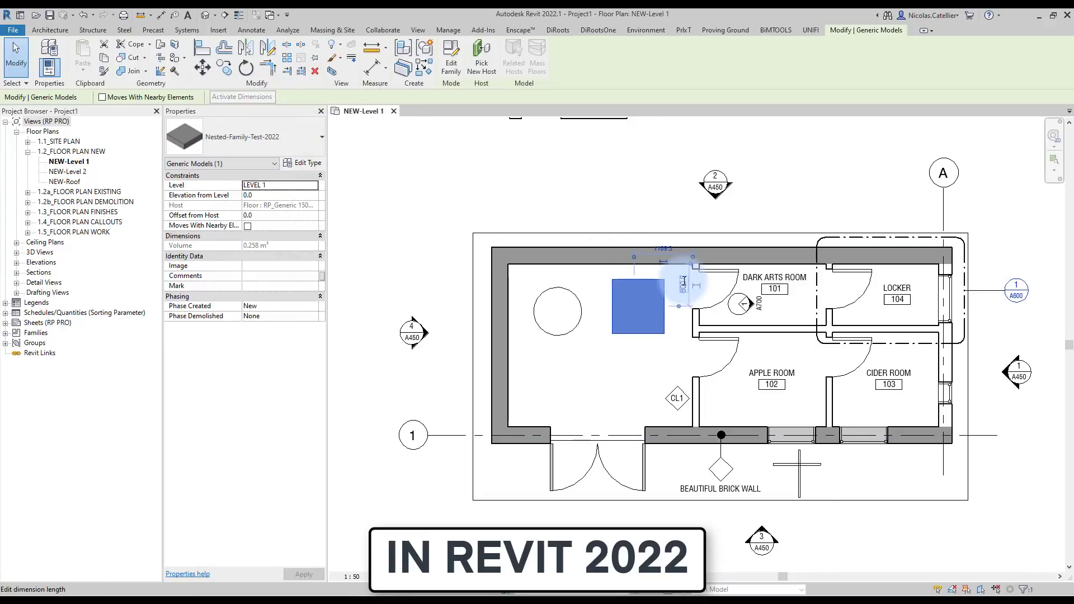
left_click(561, 190)
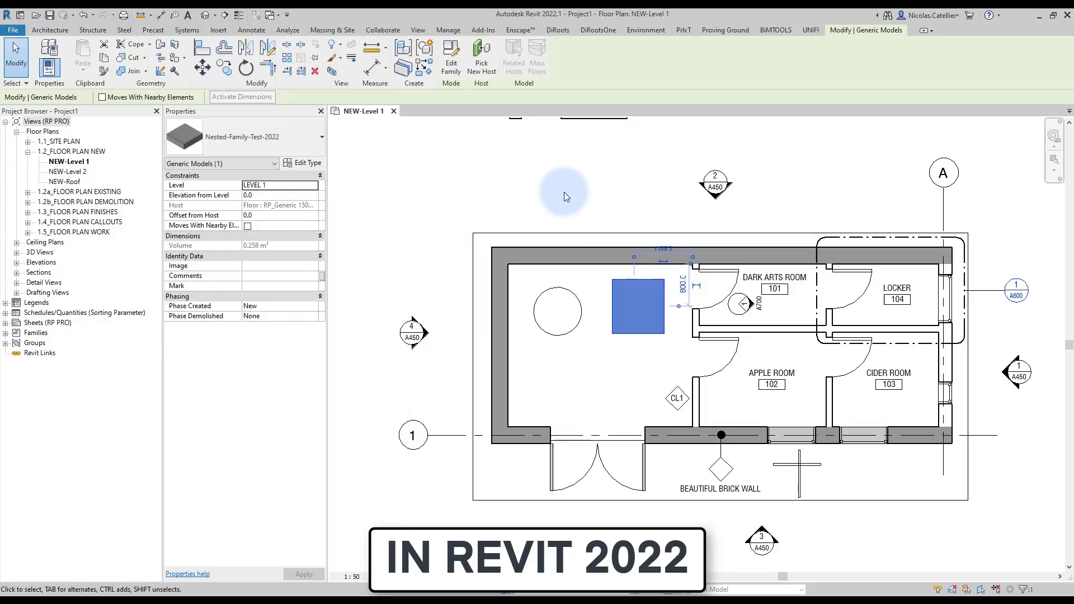
left_click(619, 279)
left_click(243, 97)
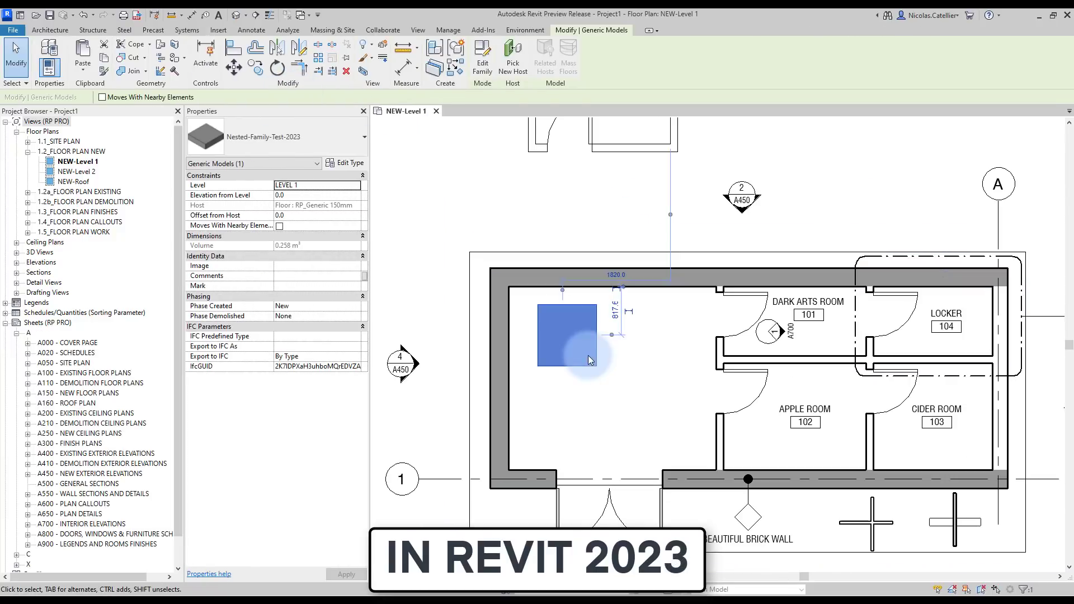
In Revit 2023, move the Nested-Family-Test-2023 box towards the middle of the room and set its horizontal temporary dimension to 900
left_click_drag(588, 354, 649, 395)
left_click(648, 314)
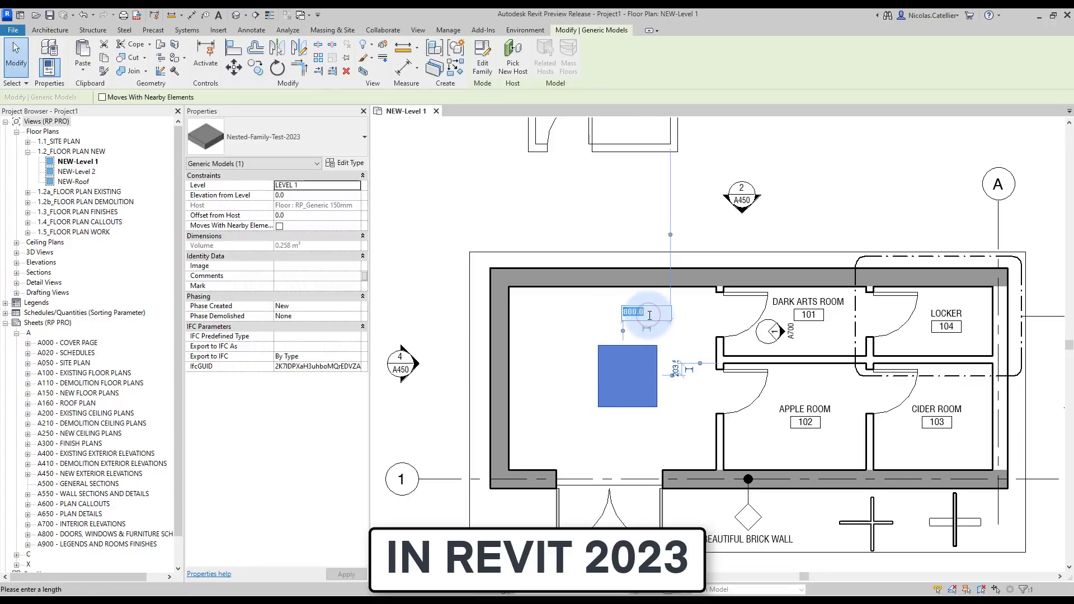
type("900")
key("Return")
left_click(650, 314)
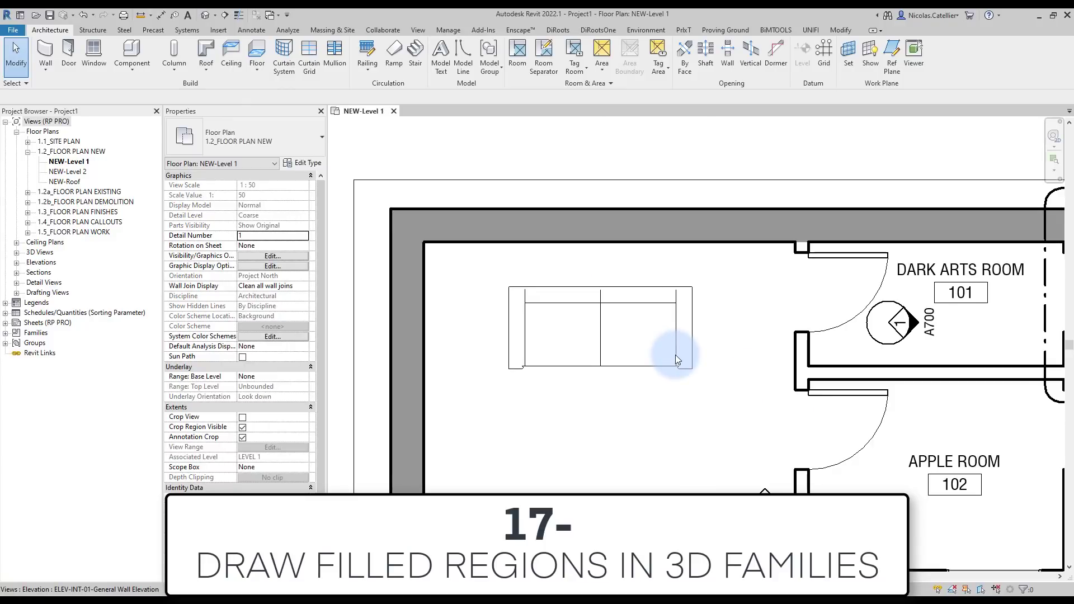
In Revit 2022, edit the sofa family, open its Ref. Level floor plan and check the available annotation tools
left_click(677, 354)
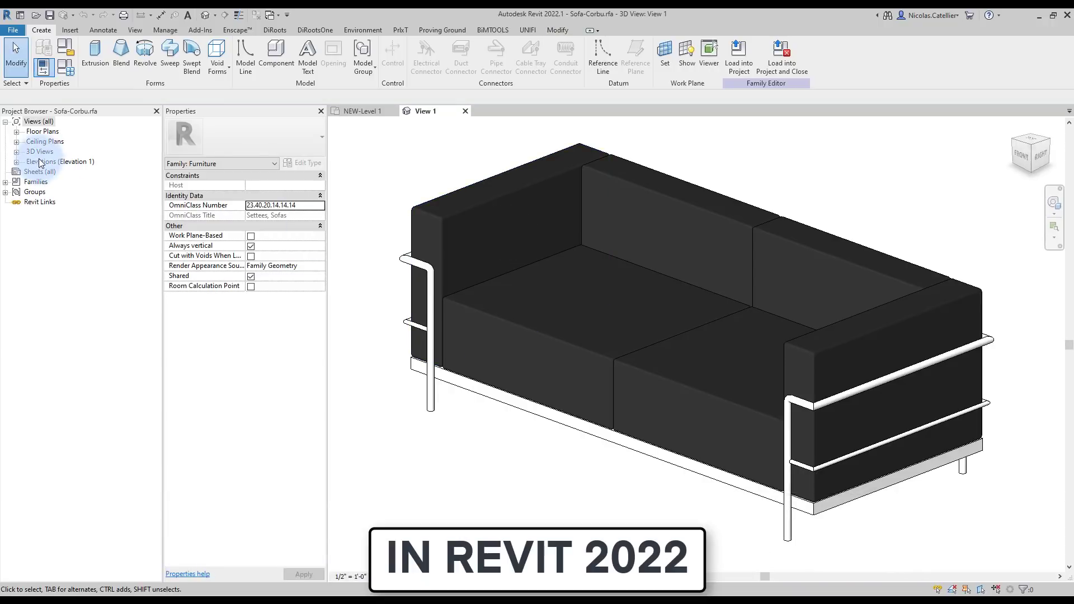
left_click(16, 131)
double_click(52, 142)
left_click(353, 244)
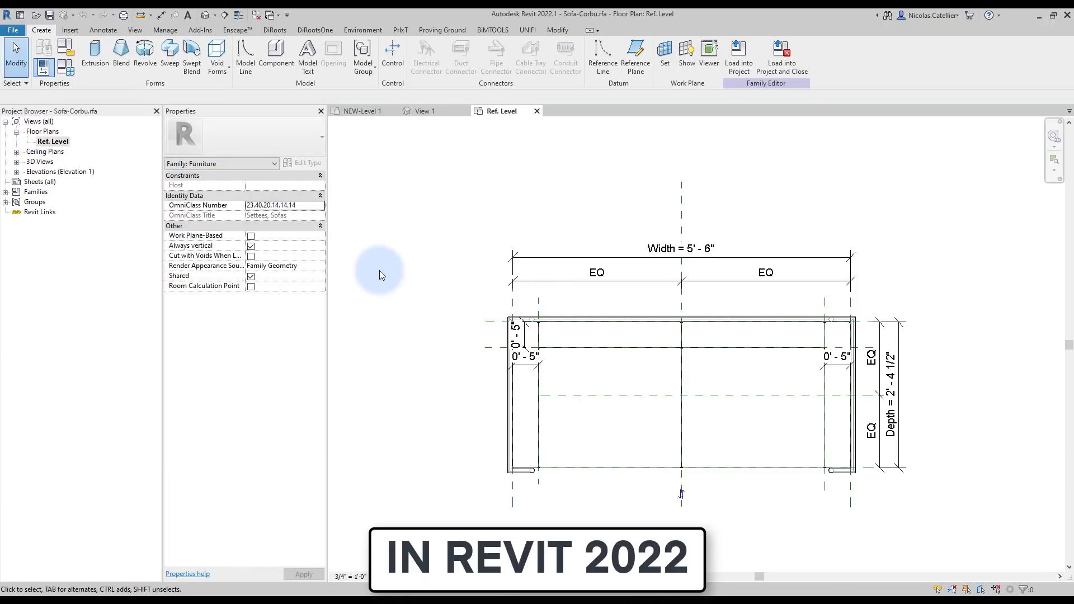
left_click(103, 31)
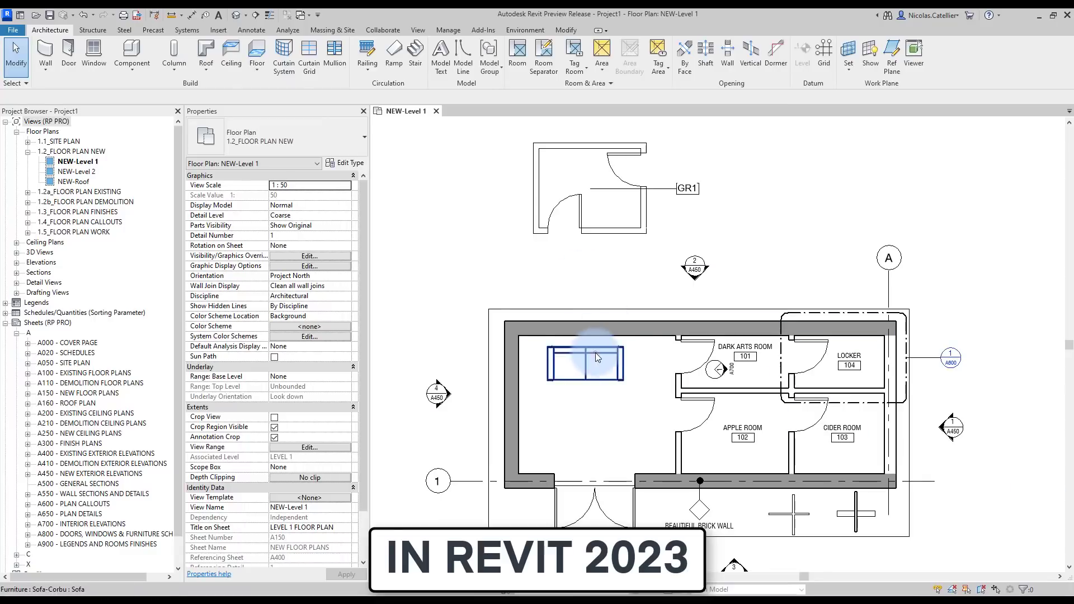
In Revit 2023, edit the sofa family from the NEW-Level 1 plan and open its Ref. Level floor plan
left_click(585, 364)
left_click(480, 56)
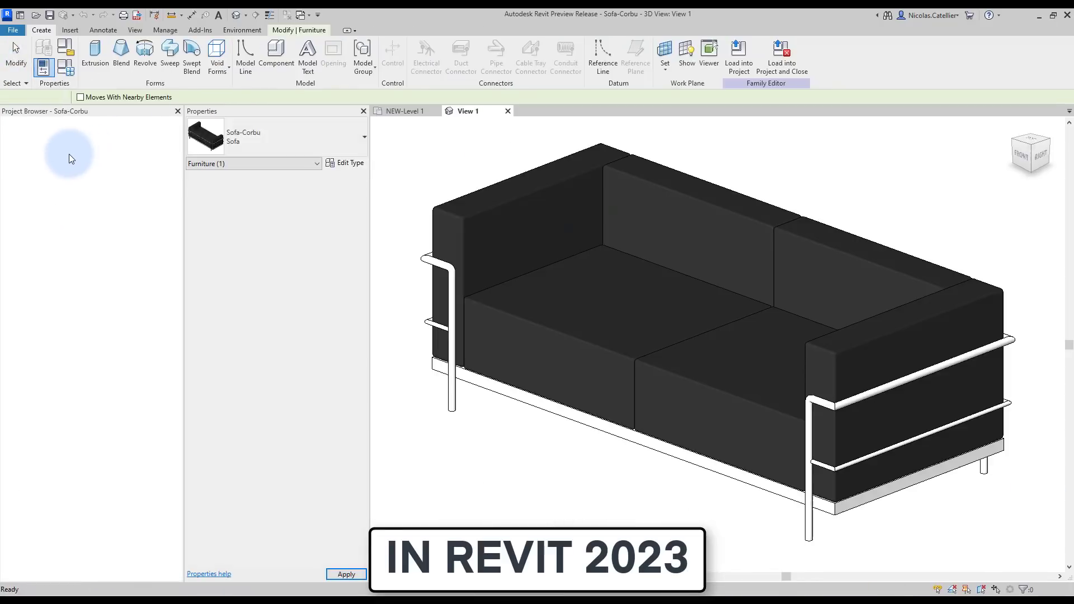
double_click(44, 142)
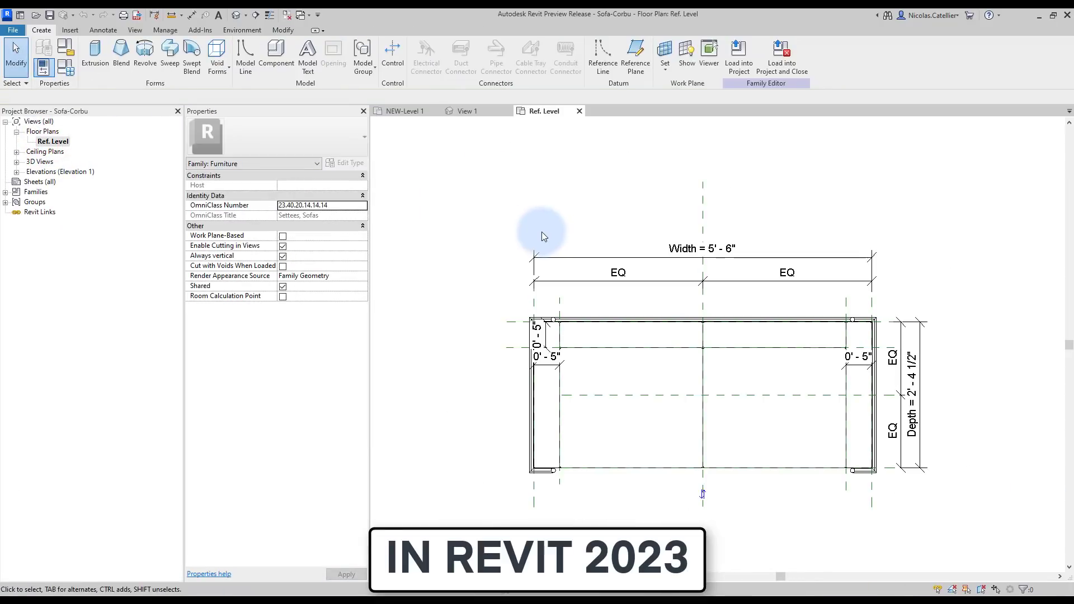
Draw a rectangular filled region over the sofa's right-hand seat cushion, load the family into the project and close it
left_click(104, 30)
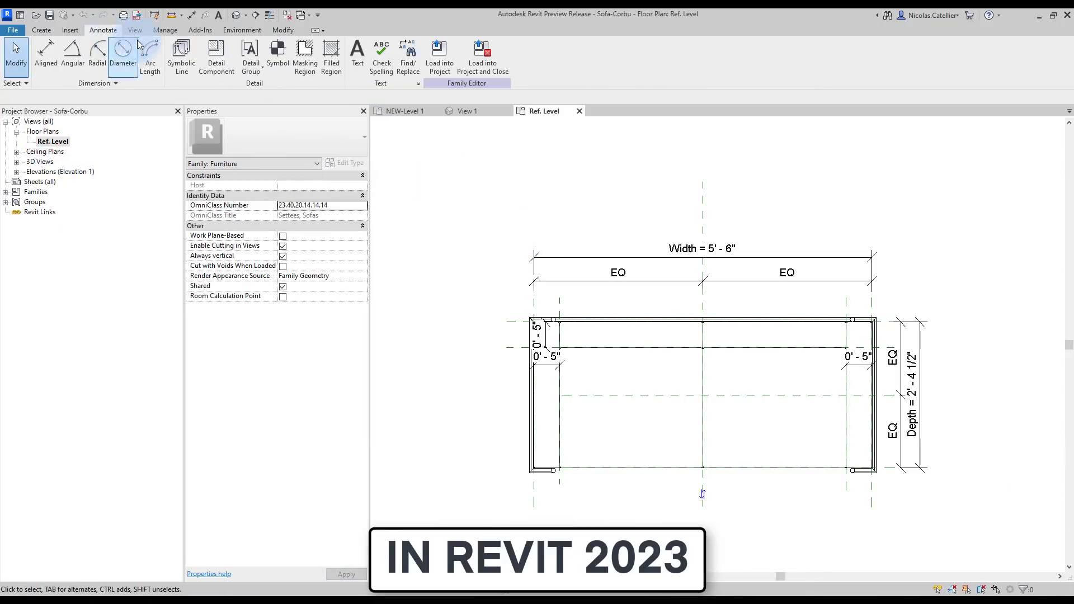
left_click(330, 50)
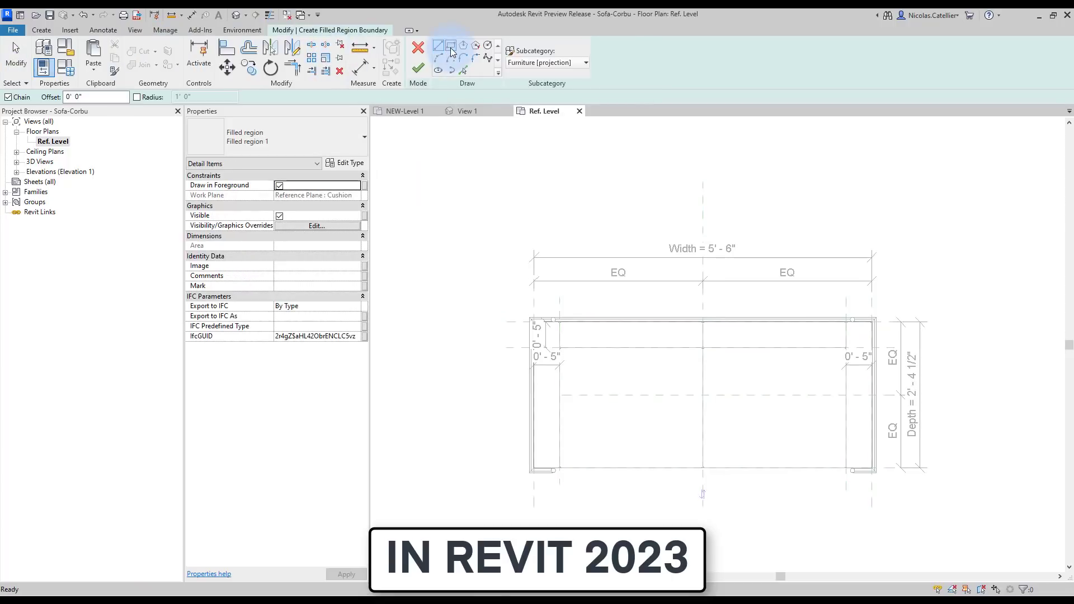
left_click(305, 142)
left_click(303, 142)
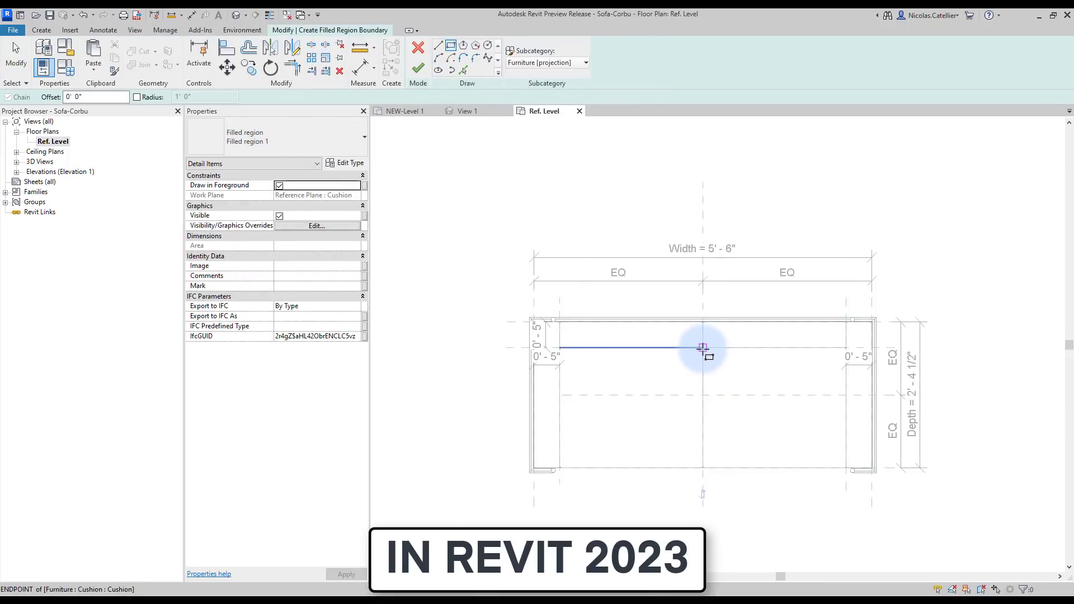
left_click(703, 347)
left_click(843, 468)
left_click(418, 67)
left_click(495, 166)
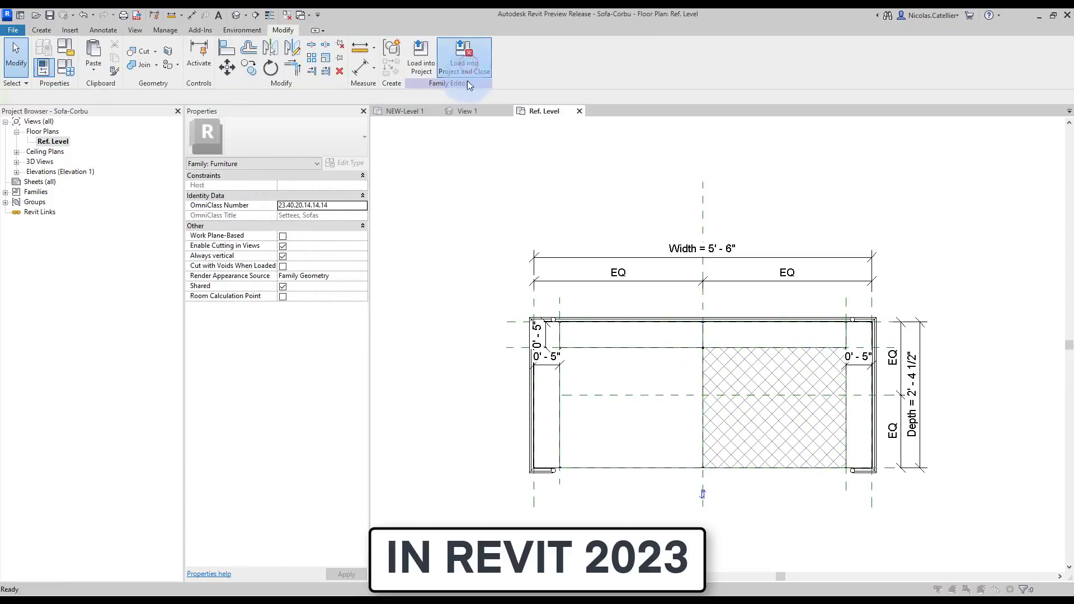
left_click(480, 56)
left_click(630, 364)
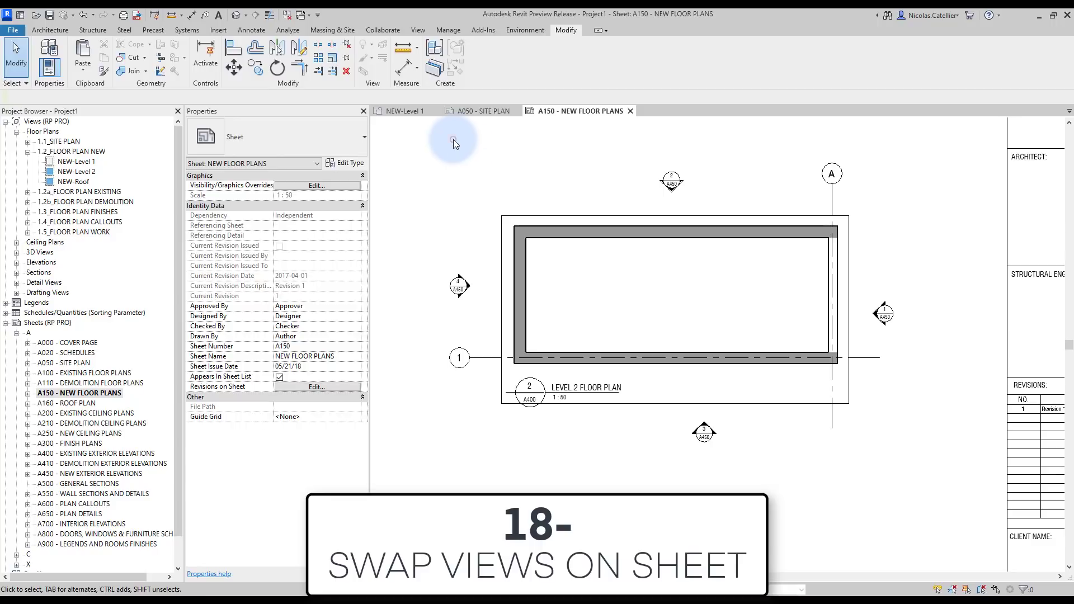
On sheet A150 - NEW FLOOR PLANS, swap the Level 2 floor plan viewport's view for Floor Plan : USER 1-Level 1
left_click(677, 293)
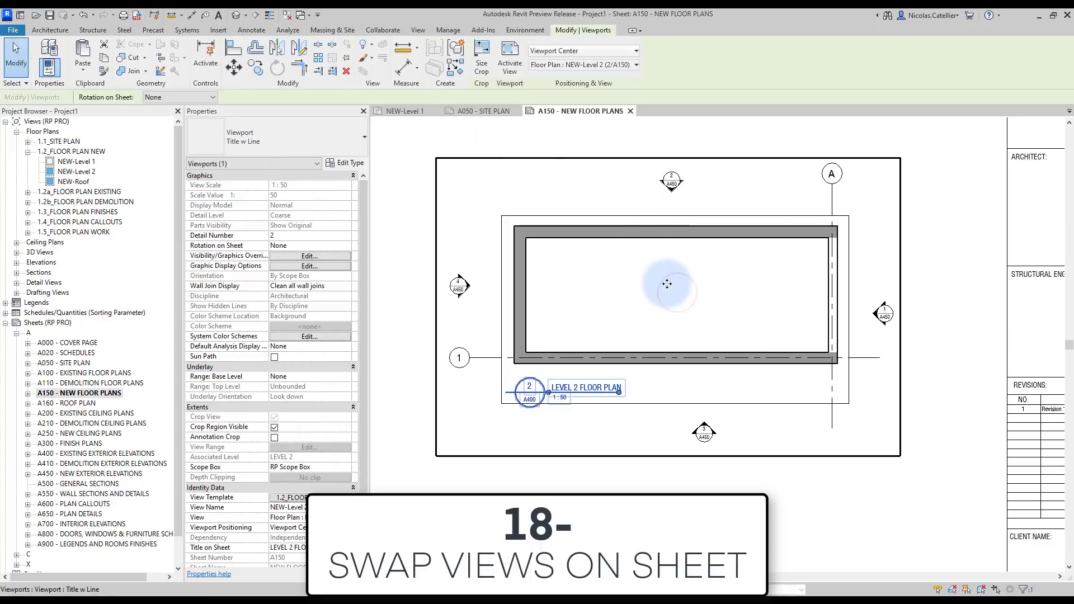
left_click(550, 66)
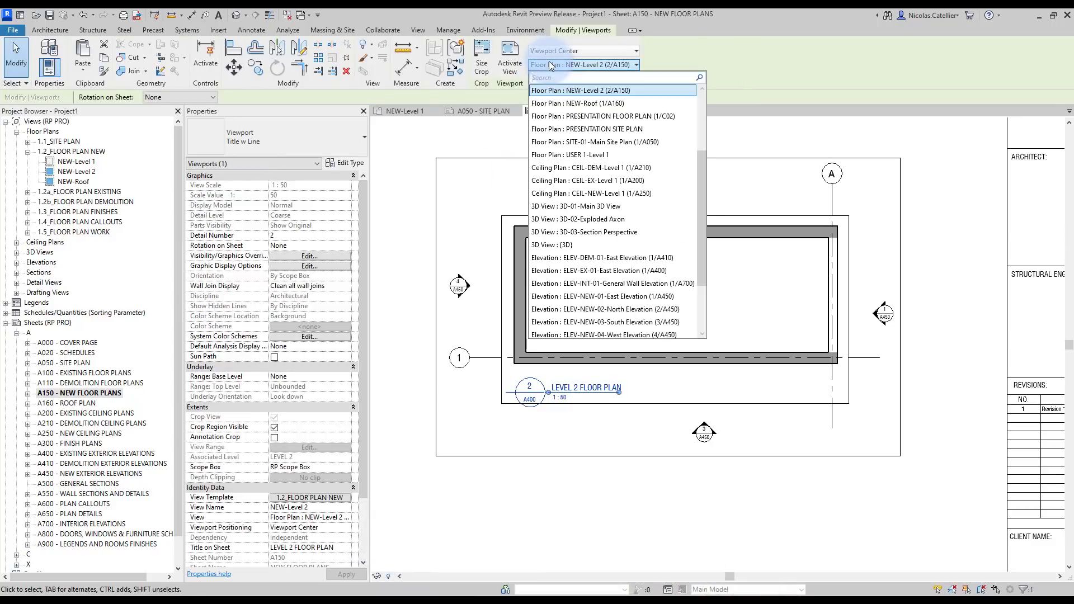
left_click(570, 154)
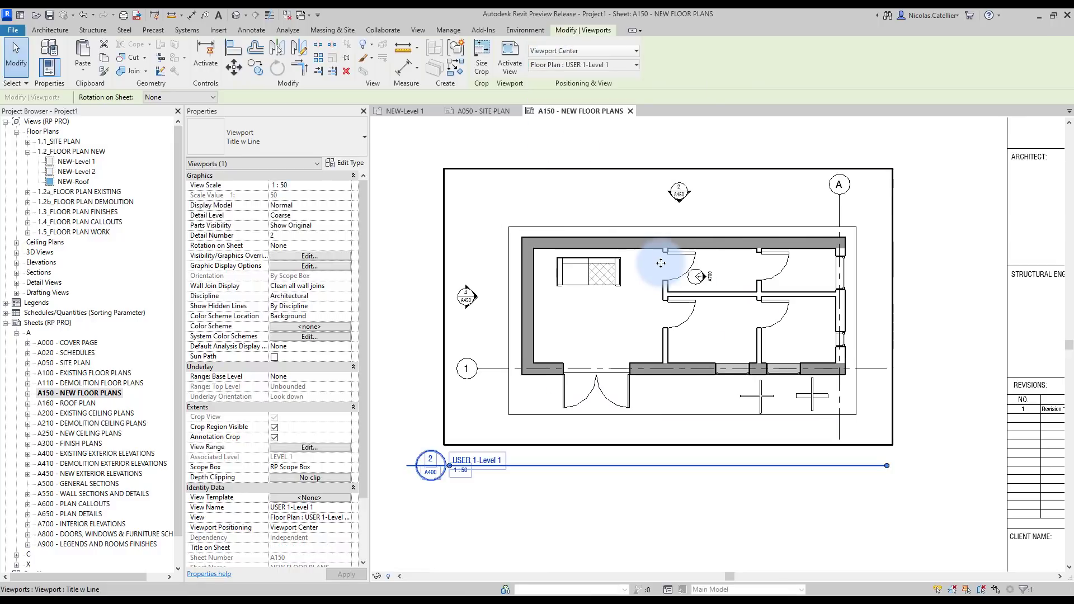
Swap the same viewport's view to 3D View : 3D-03-Section Perspective and back to a plan, Floor Plan : NEW-Level 1
left_click(578, 67)
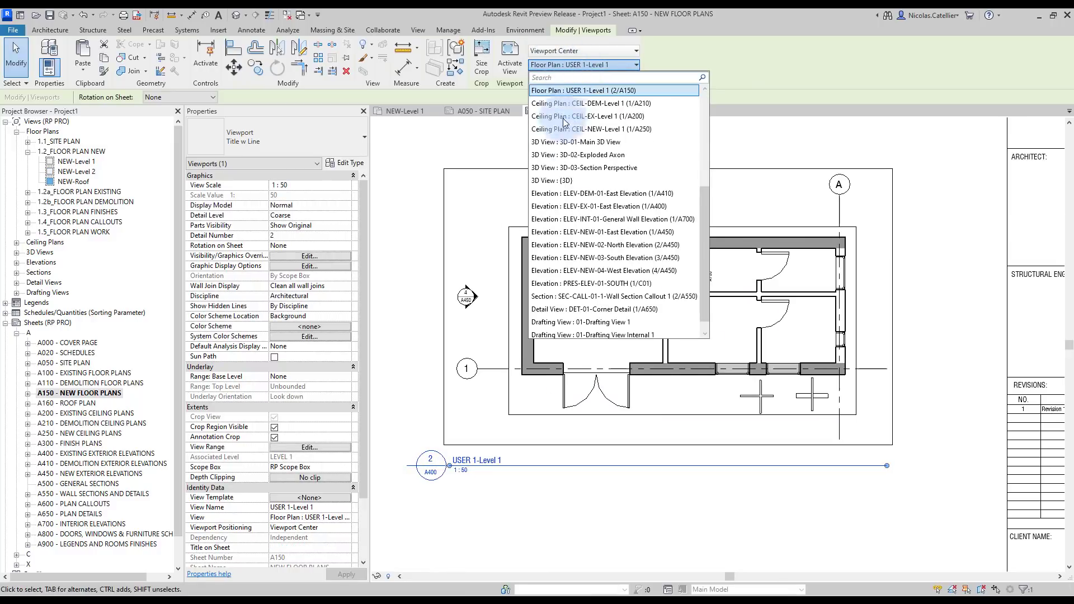
left_click(584, 167)
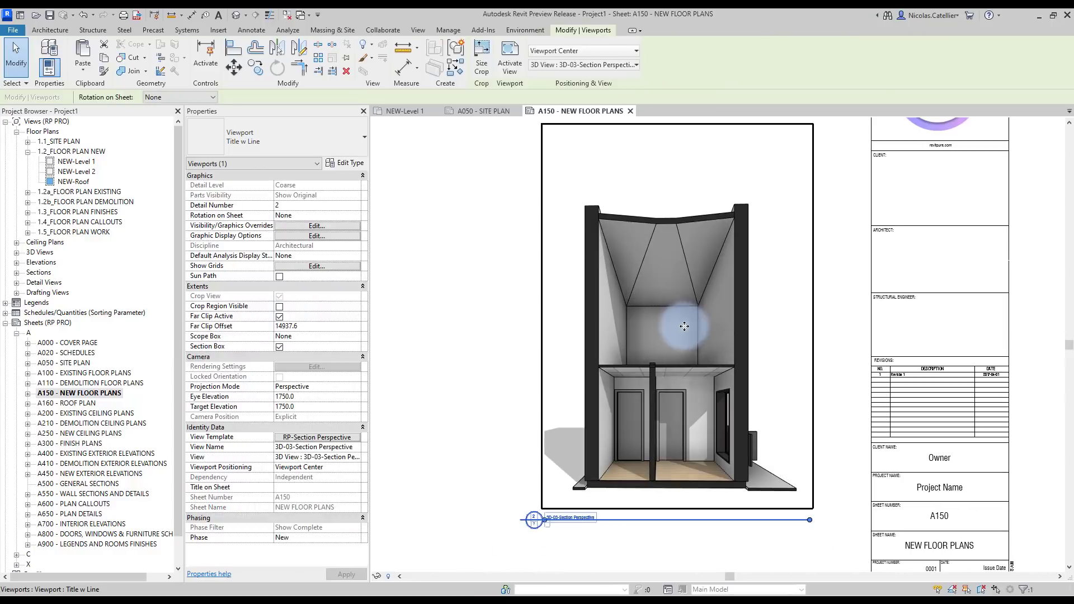
left_click(565, 66)
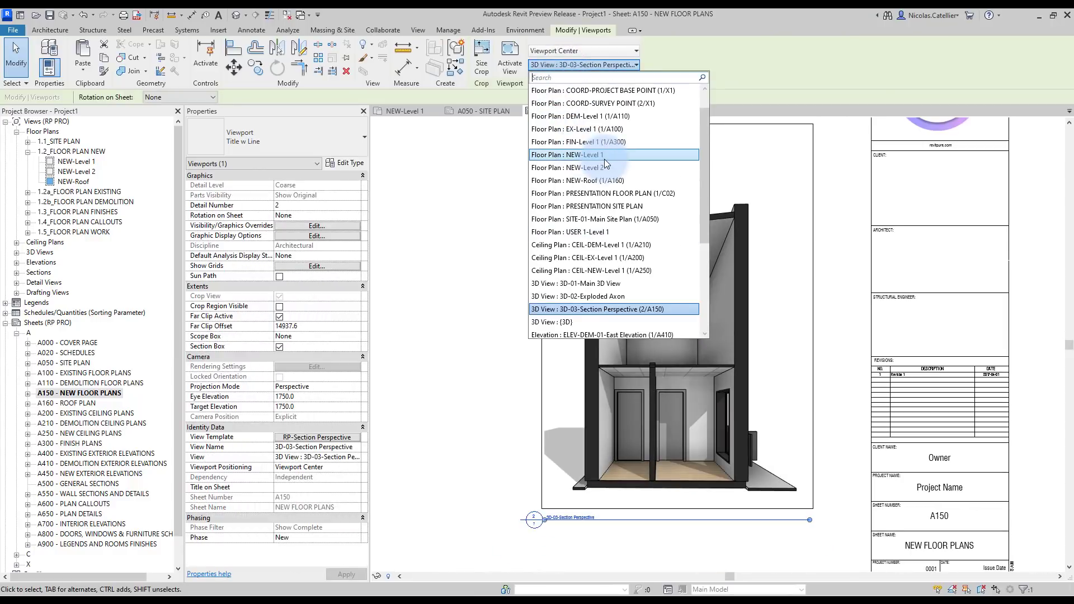
left_click(603, 156)
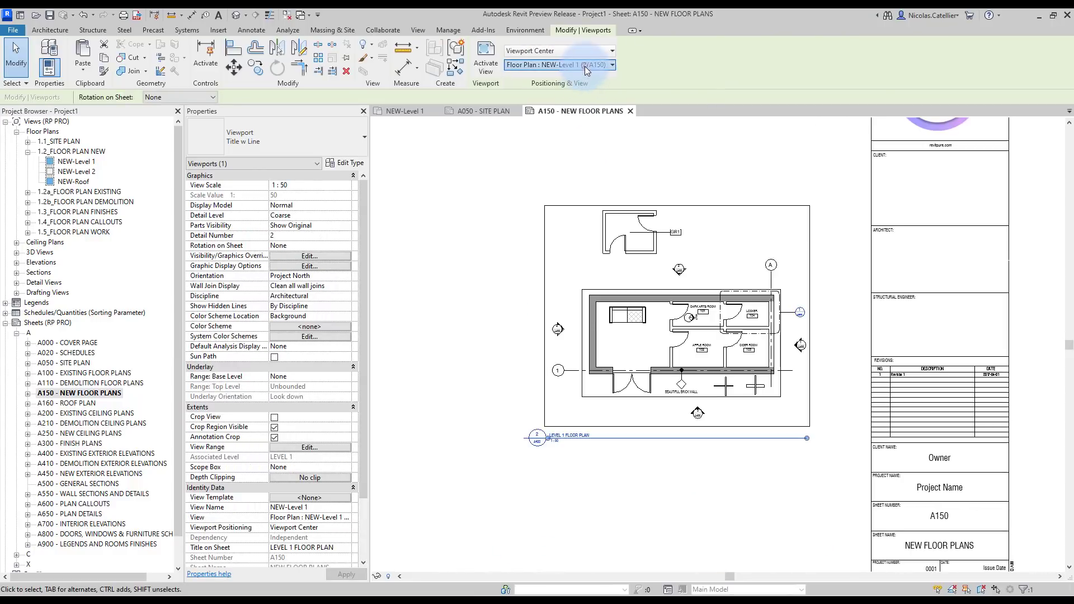
Try to swap the viewport's view for Floor Plan : NEW-Roof (1/A160)
left_click(585, 66)
left_click(568, 116)
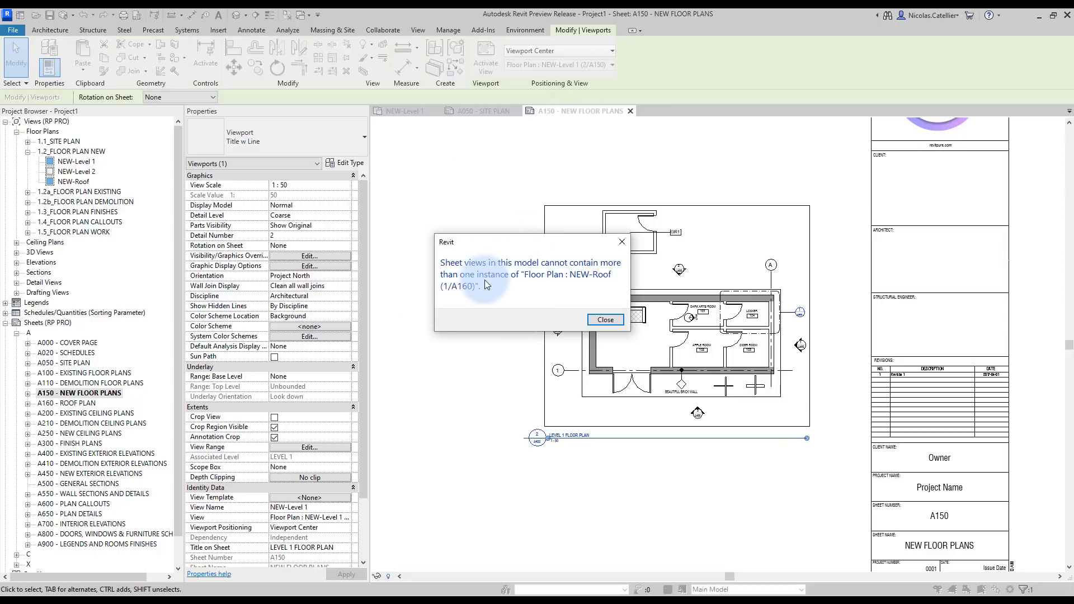
left_click(605, 320)
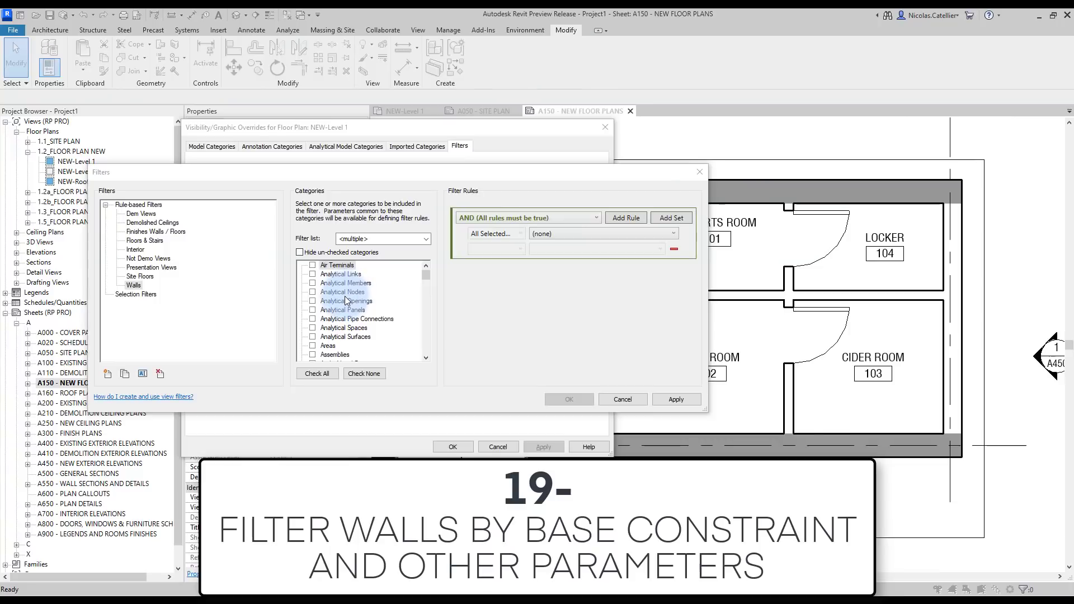
Limit the Walls filter to the Walls category and add the rule Top Constraint equals Up to level: LEVEL 2
left_click(344, 296)
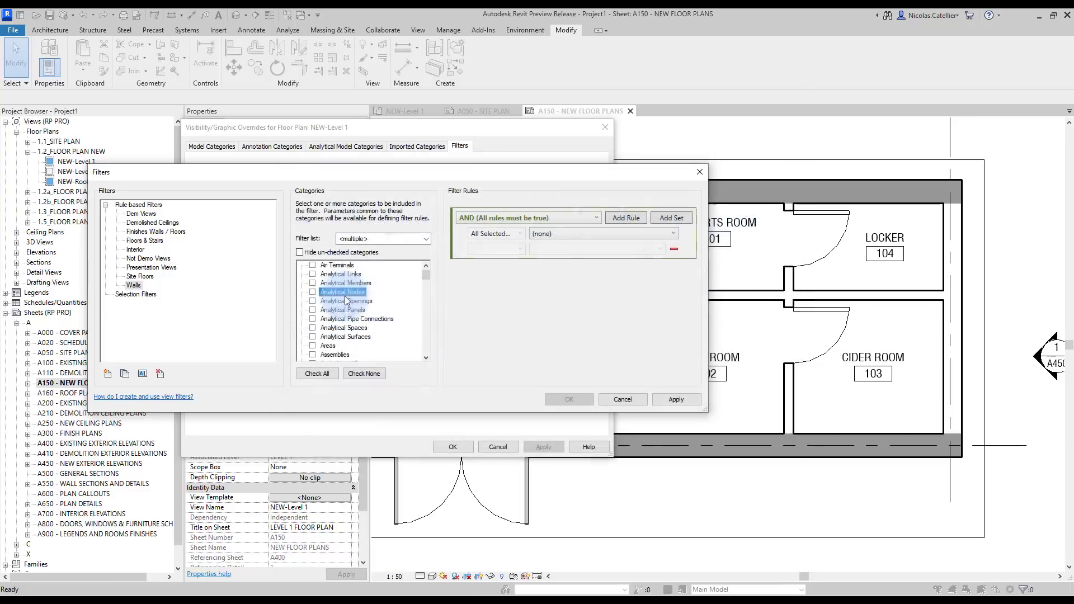
left_click(328, 346)
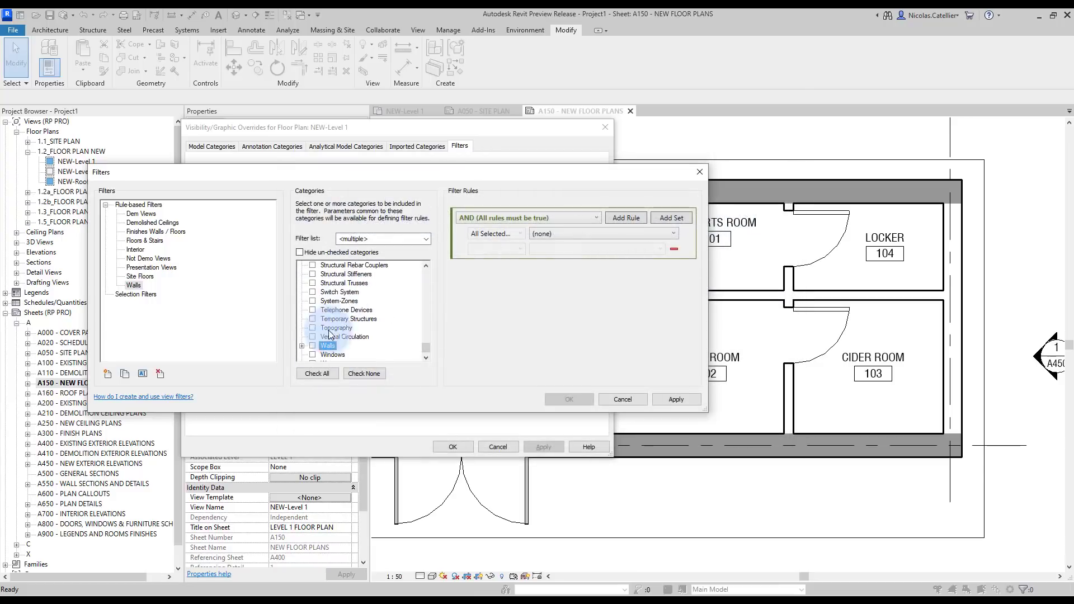
left_click(565, 232)
left_click_drag(673, 336, 673, 491)
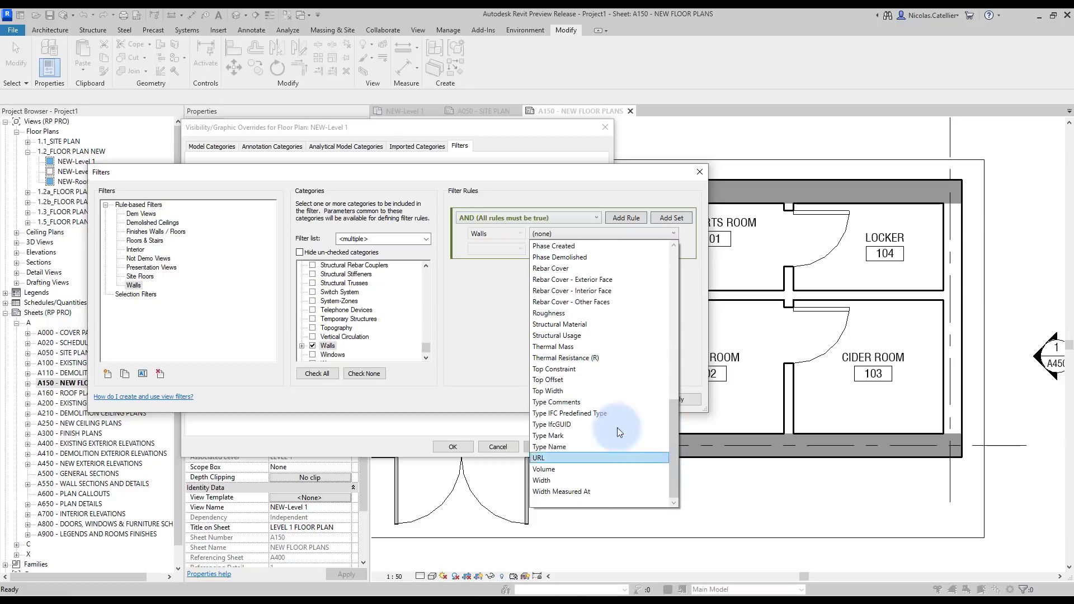
left_click(555, 369)
left_click(496, 249)
left_click(499, 260)
left_click(648, 250)
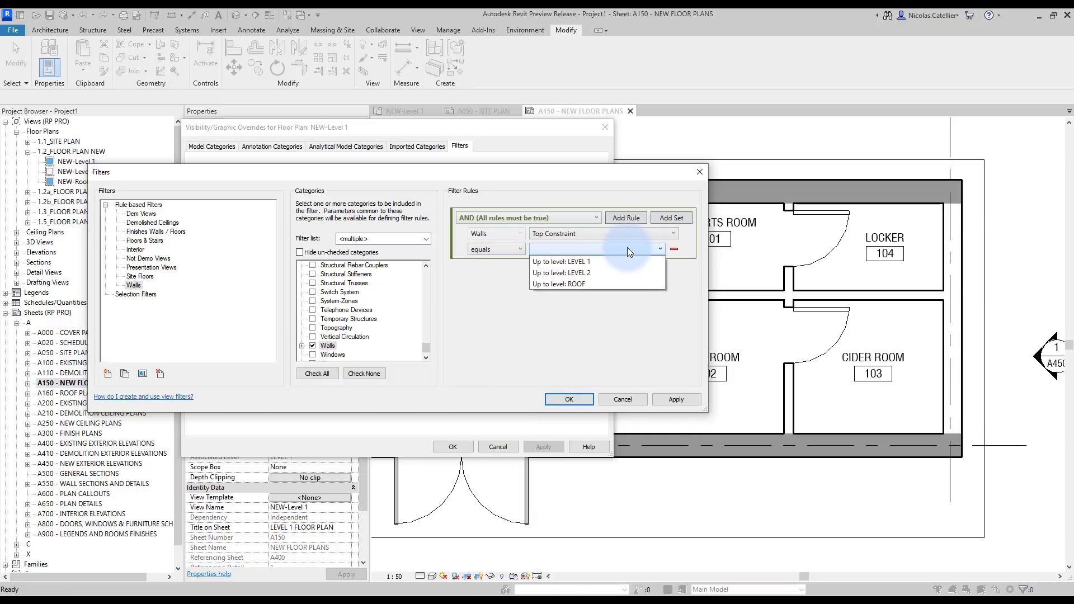
left_click(589, 273)
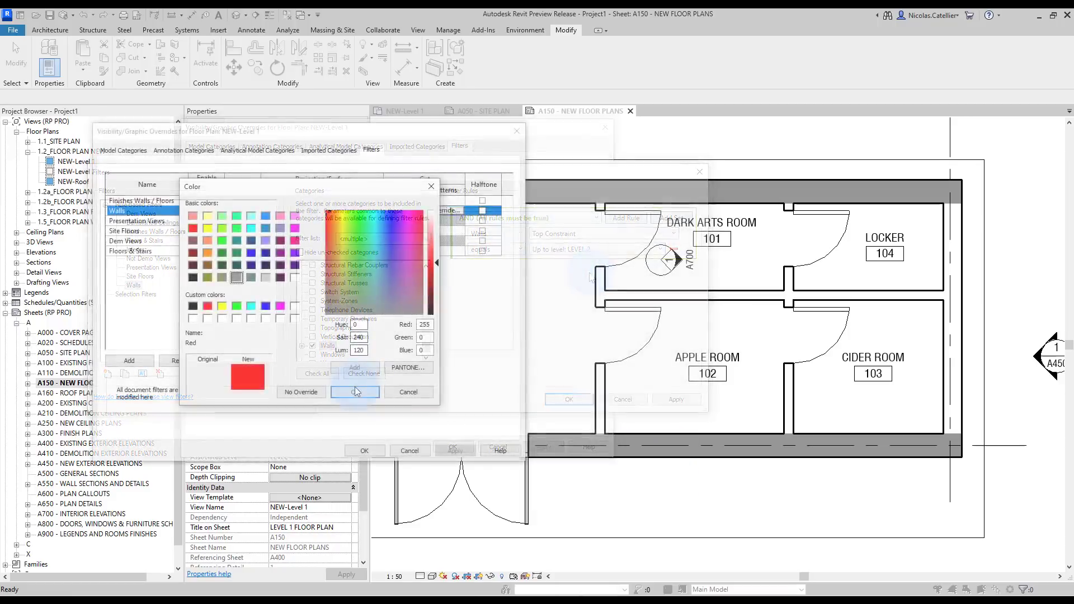
Override the Walls filter's cut pattern colour with red in NEW-Level 1 and apply the visibility overrides
left_click(354, 391)
left_click(338, 363)
left_click(454, 451)
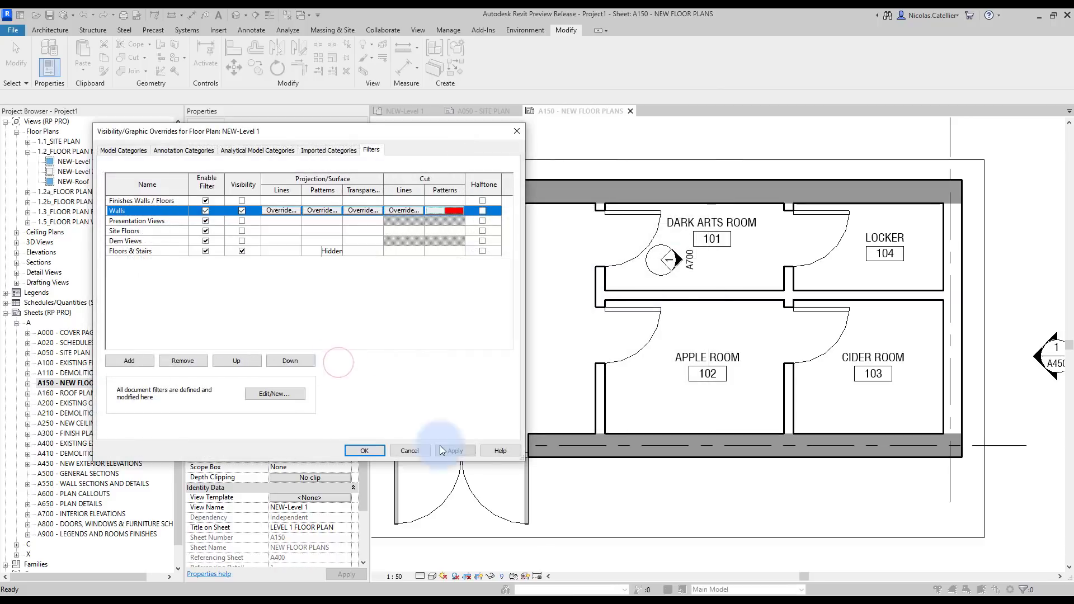
left_click(384, 452)
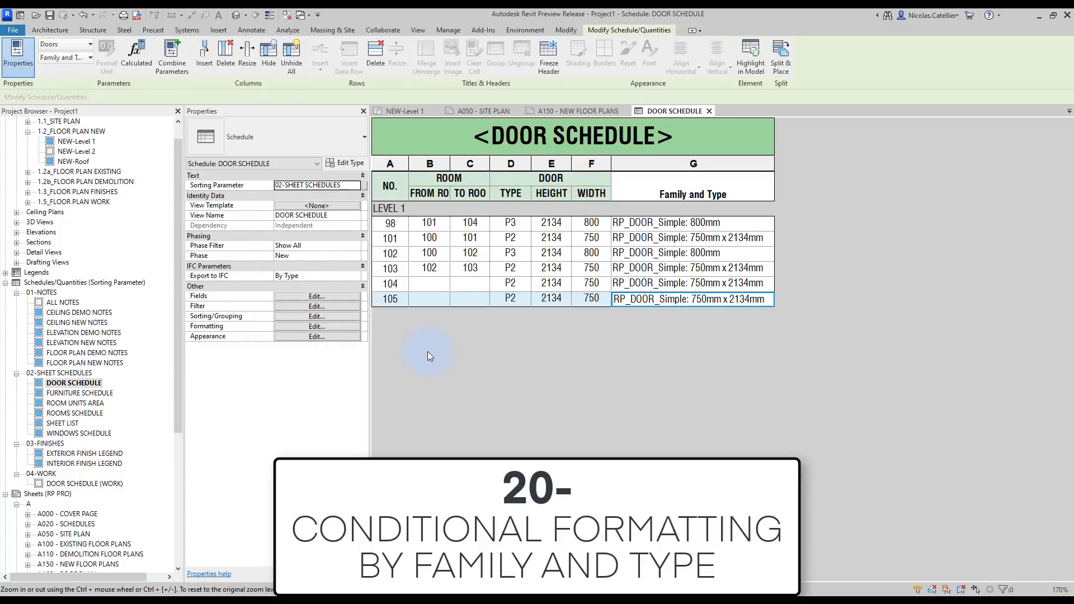
Add a conditional format to the door schedule's Family and Type field, testing Equal To one of the listed door types
left_click(331, 336)
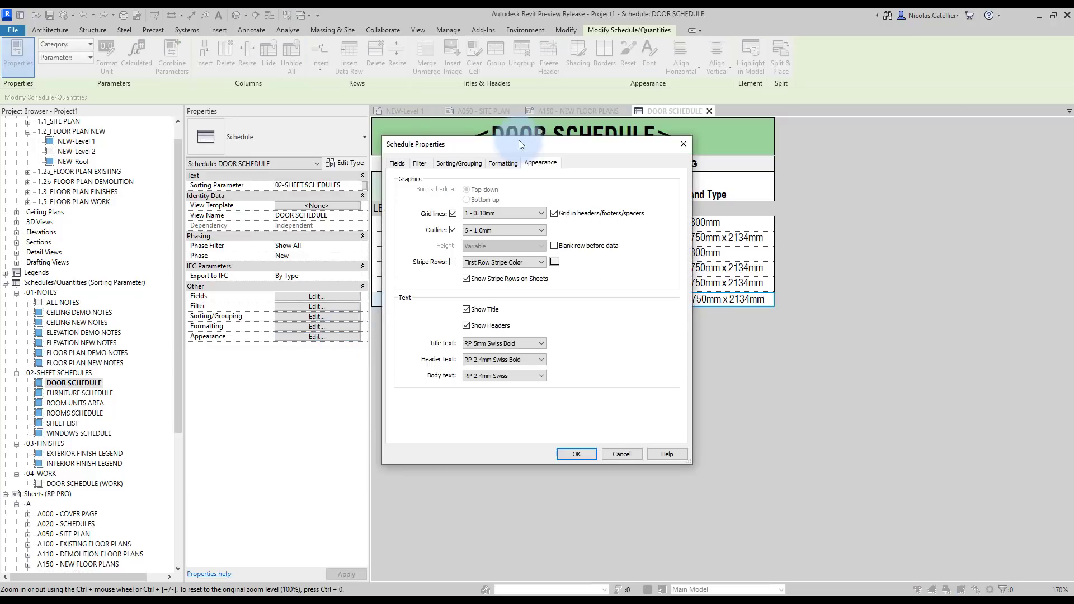
left_click_drag(520, 146, 276, 154)
left_click(256, 171)
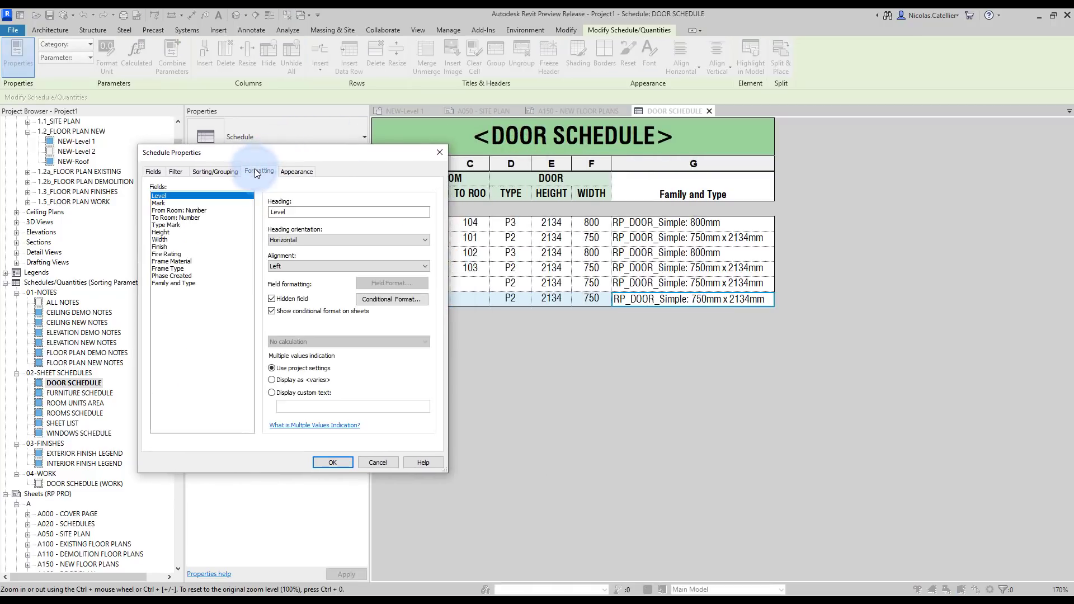
left_click(190, 283)
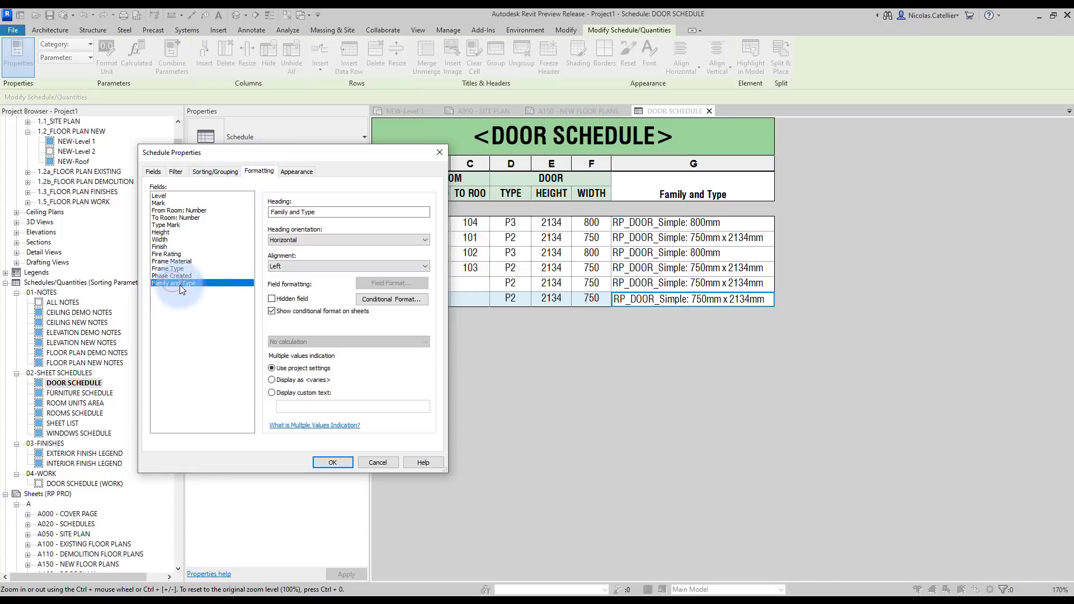
left_click(395, 299)
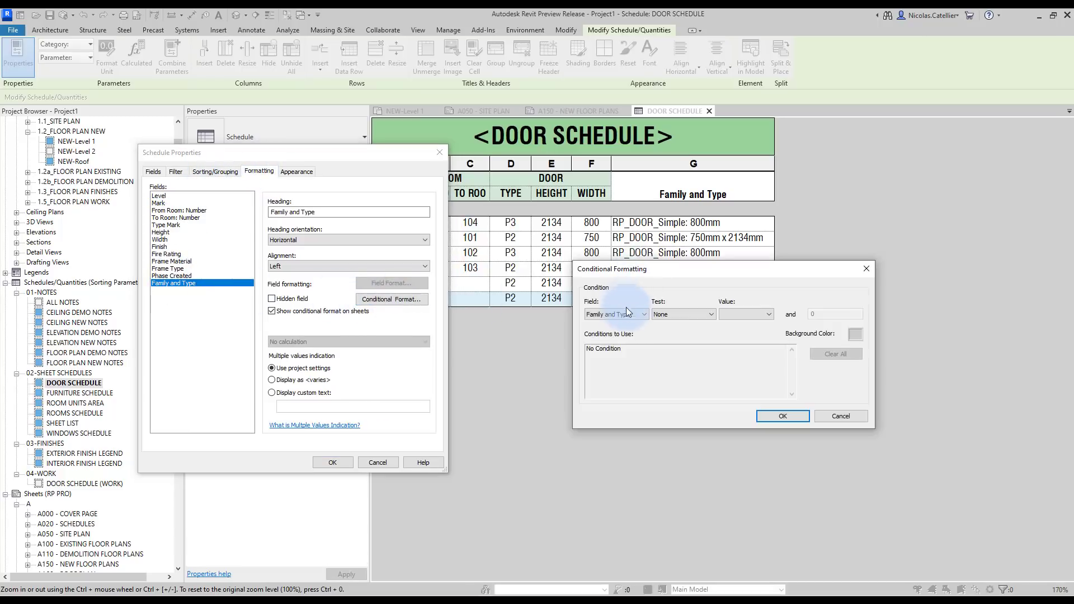
left_click(669, 313)
left_click(670, 331)
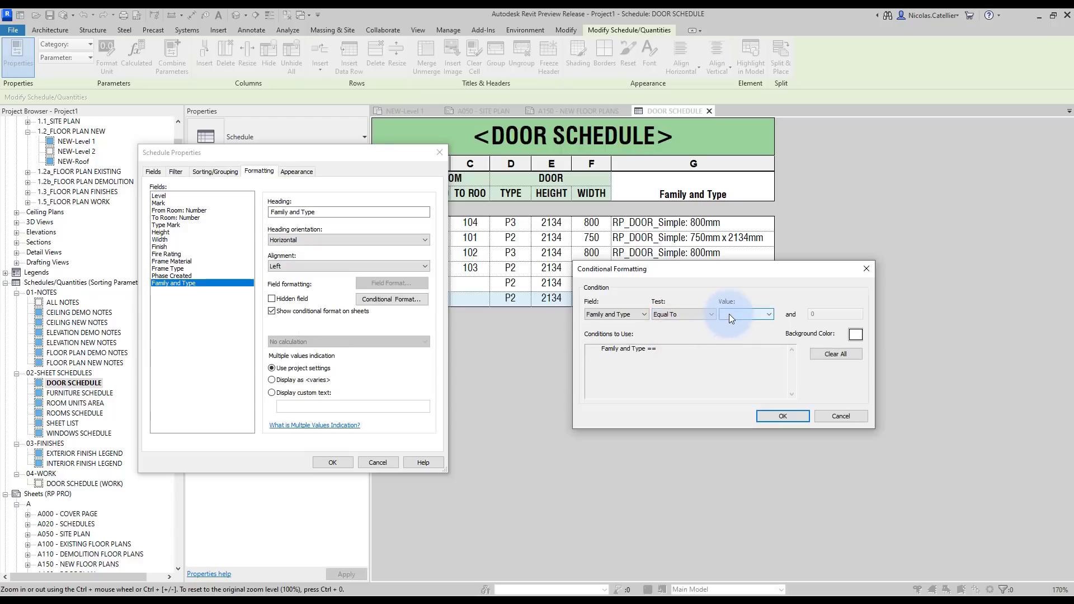
left_click(730, 314)
left_click(736, 336)
Set the conditional format's background colour to red and apply the schedule properties
left_click(856, 333)
left_click(607, 281)
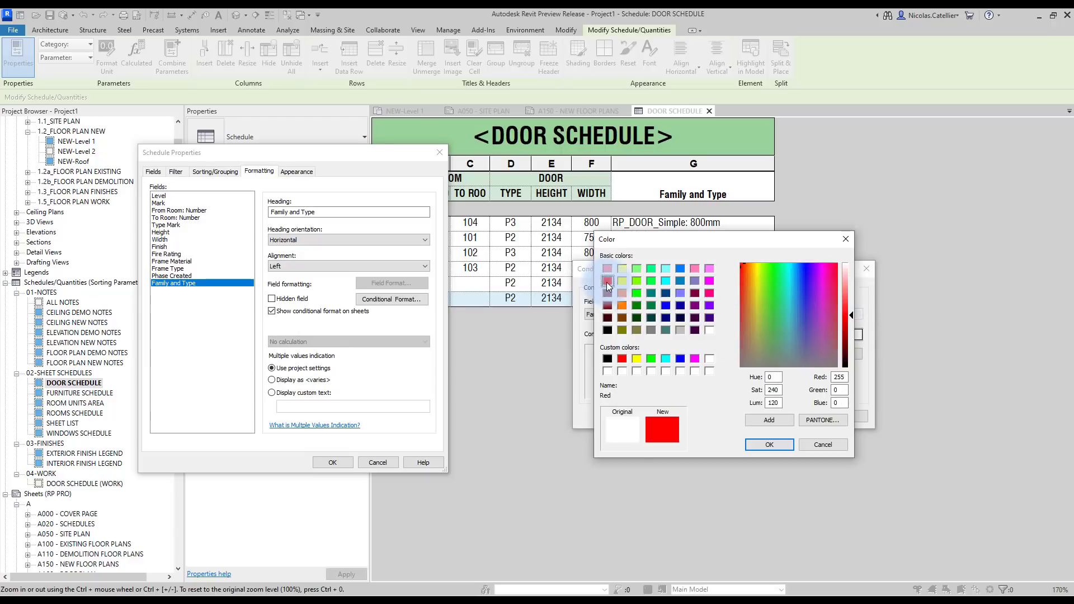
left_click(769, 444)
left_click(790, 415)
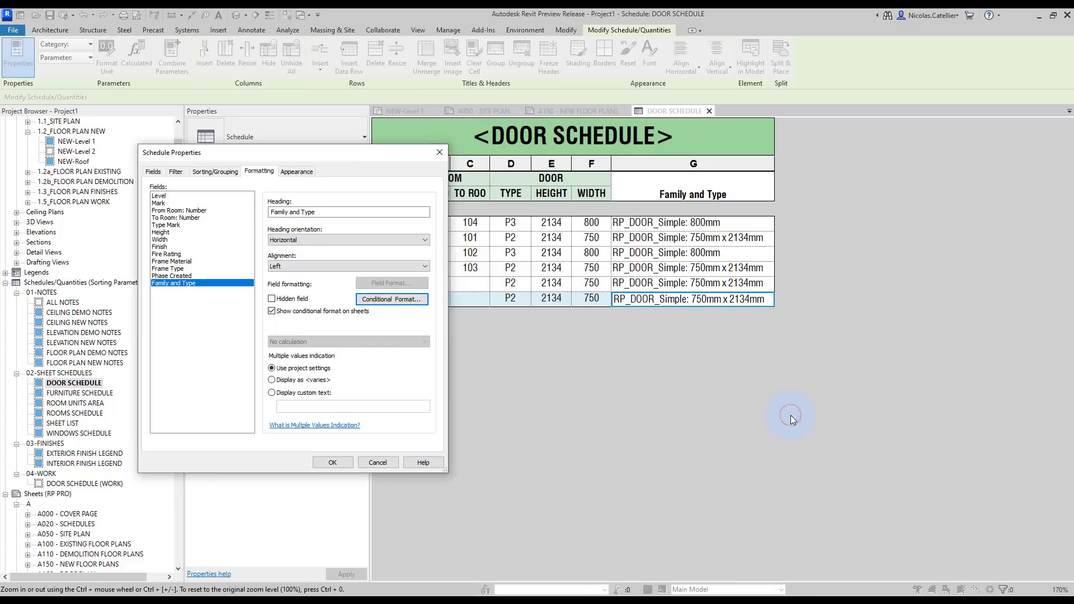
left_click(326, 462)
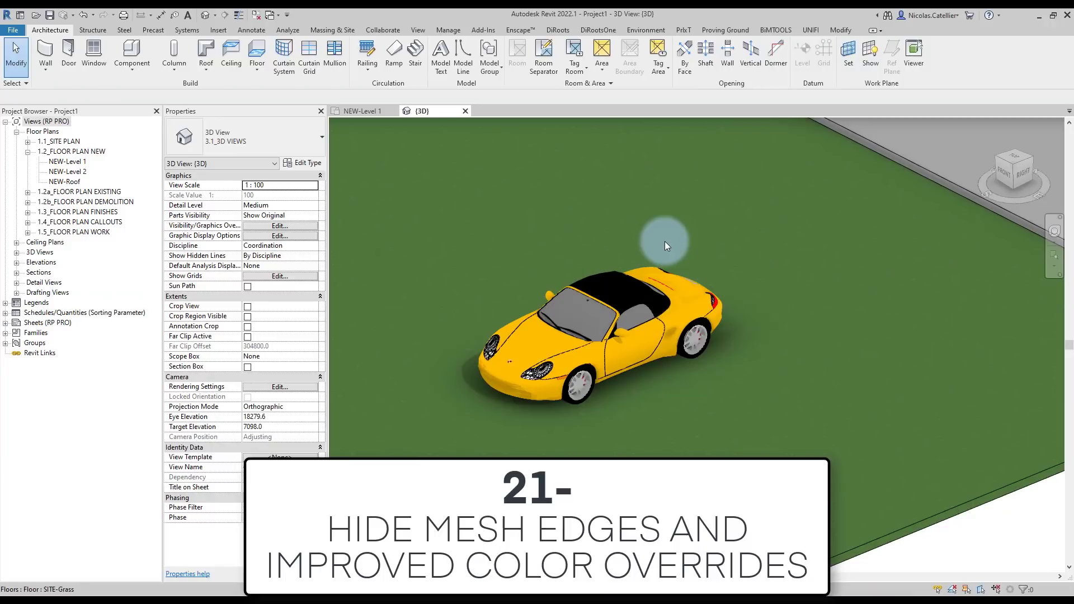
In Revit 2022, override the yellow car's surface pattern colour by element in the {3D} view and accept the graphics settings
left_click(650, 293)
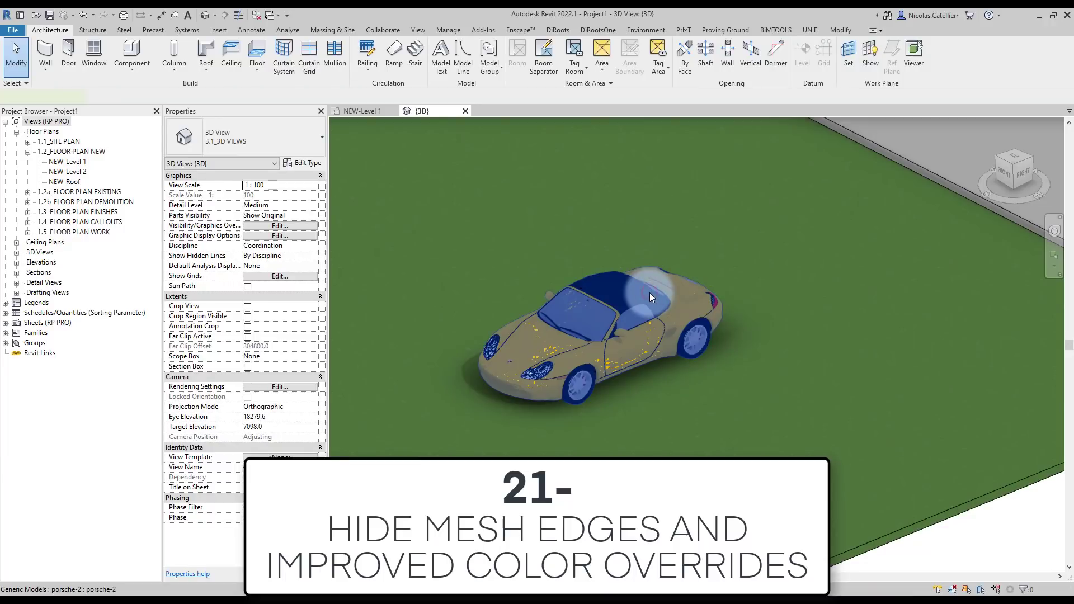
right_click(649, 293)
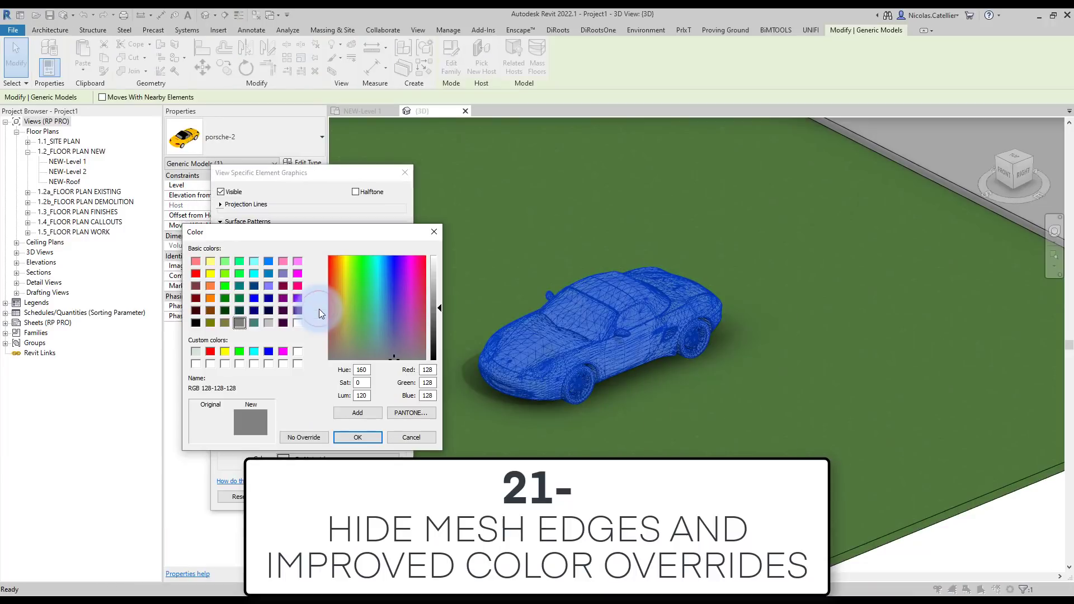
left_click(352, 280)
left_click(358, 437)
left_click(385, 497)
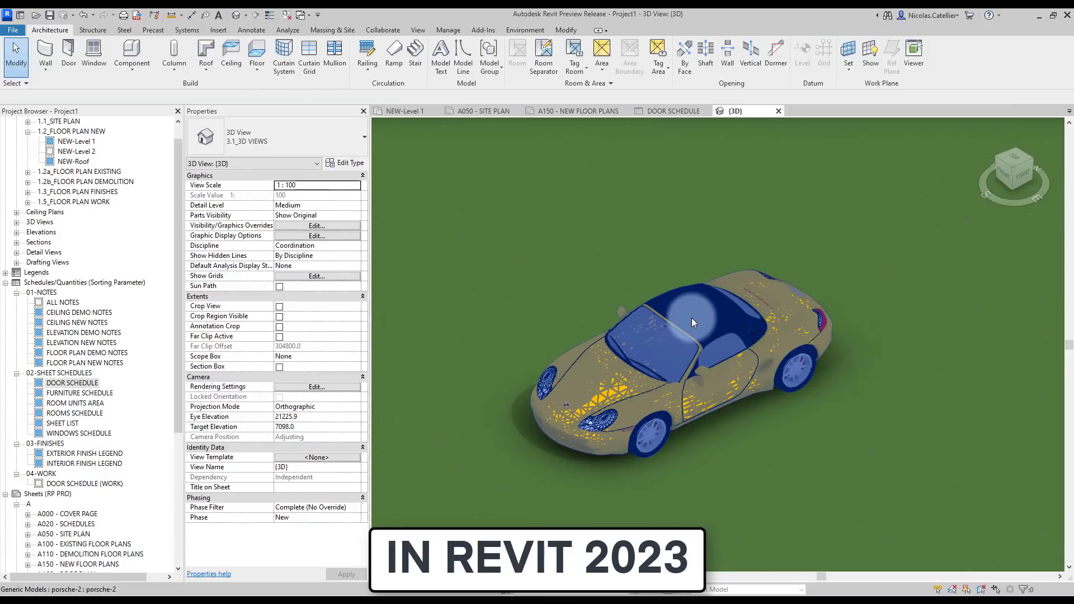
In Revit 2023, override the car's foreground surface pattern and colour by element in the {3D} view and apply the graphics settings
left_click(691, 316)
right_click(690, 316)
mouse_move(783, 87)
left_click(861, 87)
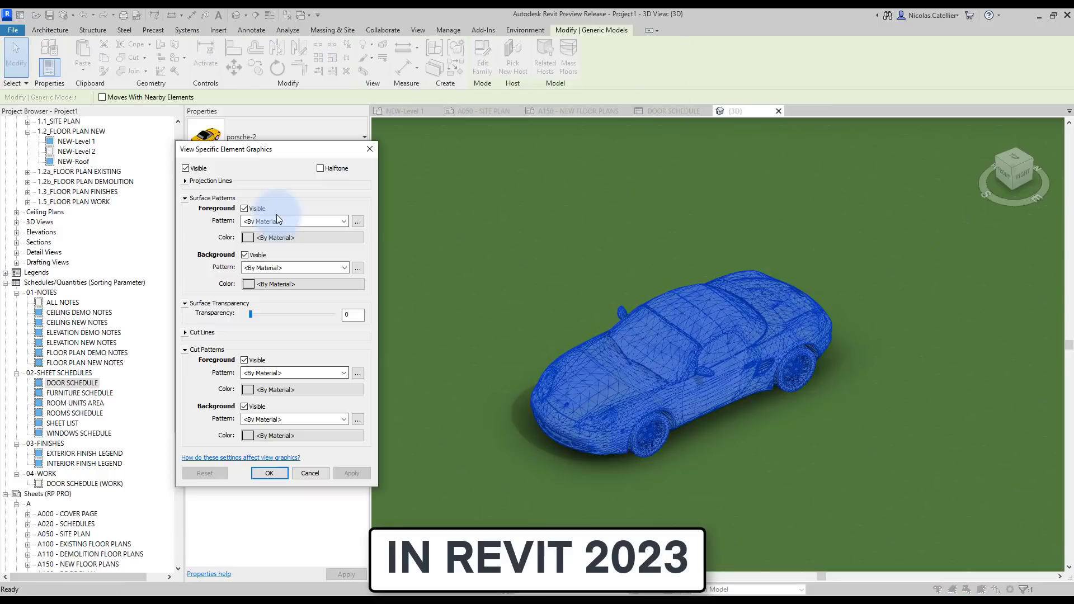
left_click(275, 221)
left_click(277, 240)
left_click(303, 240)
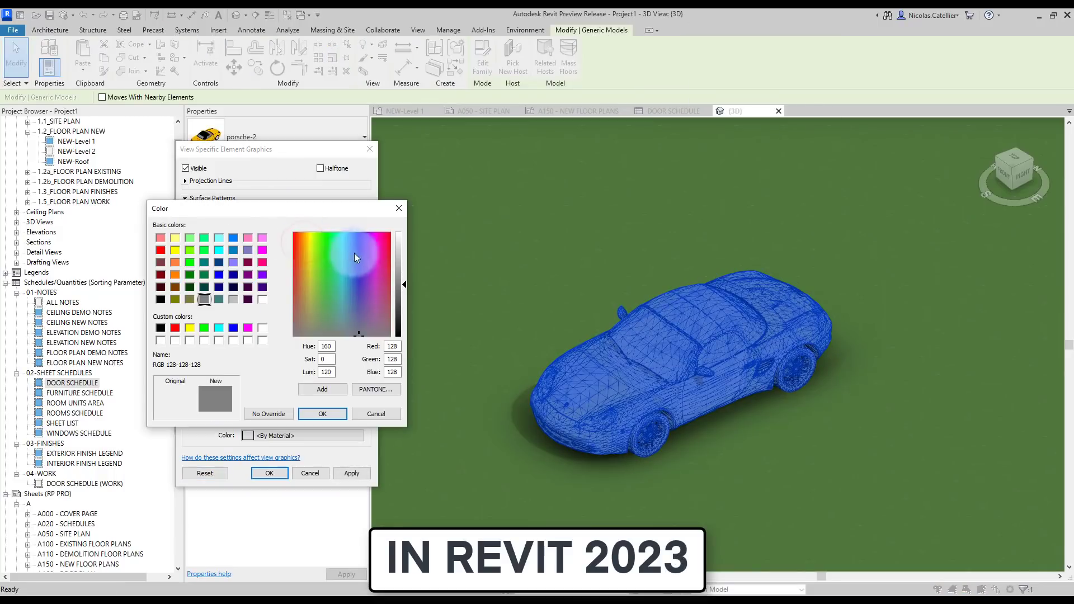
left_click_drag(355, 253, 316, 236)
left_click(330, 414)
left_click(347, 474)
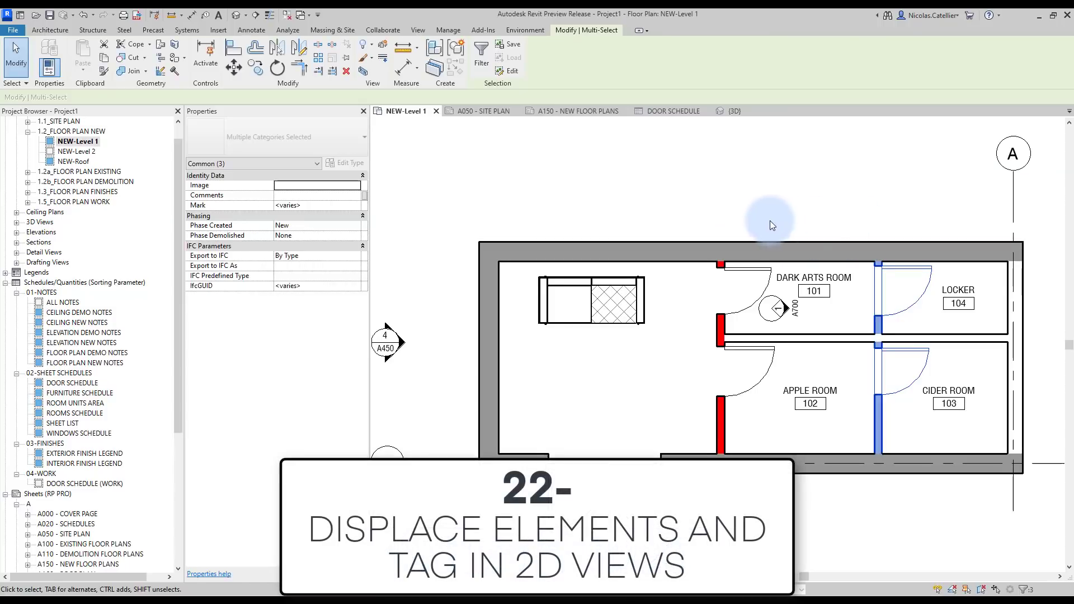
Displace the selected interior walls and doors of rooms 103 and 104 about 5138 mm along X, beyond grid A in NEW-Level 1
middle_click_drag(770, 221, 592, 222)
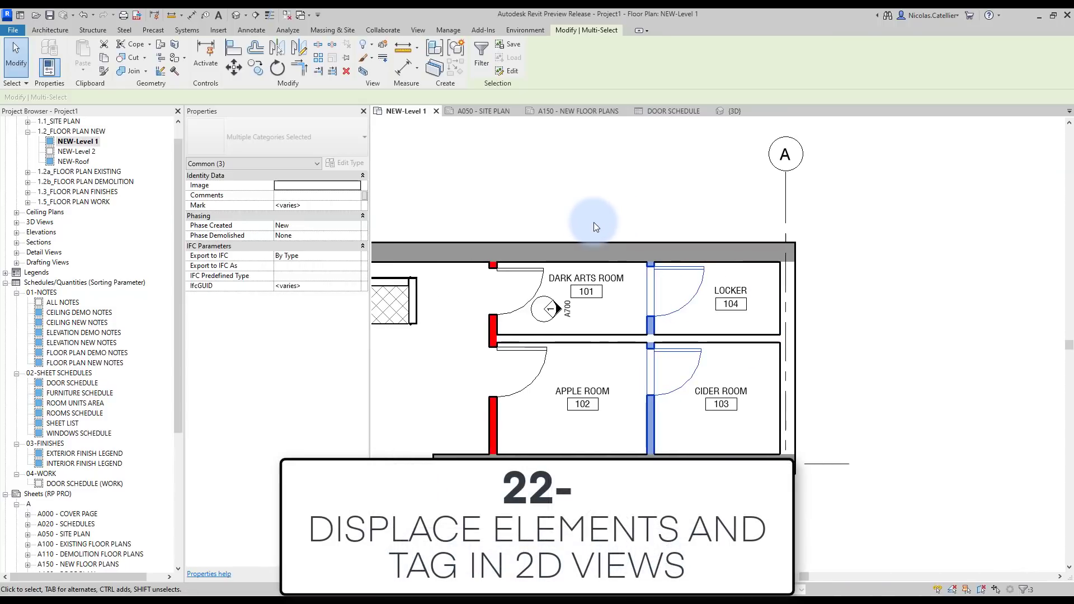
scroll(593, 222, "down", 2)
middle_click_drag(545, 214, 596, 223)
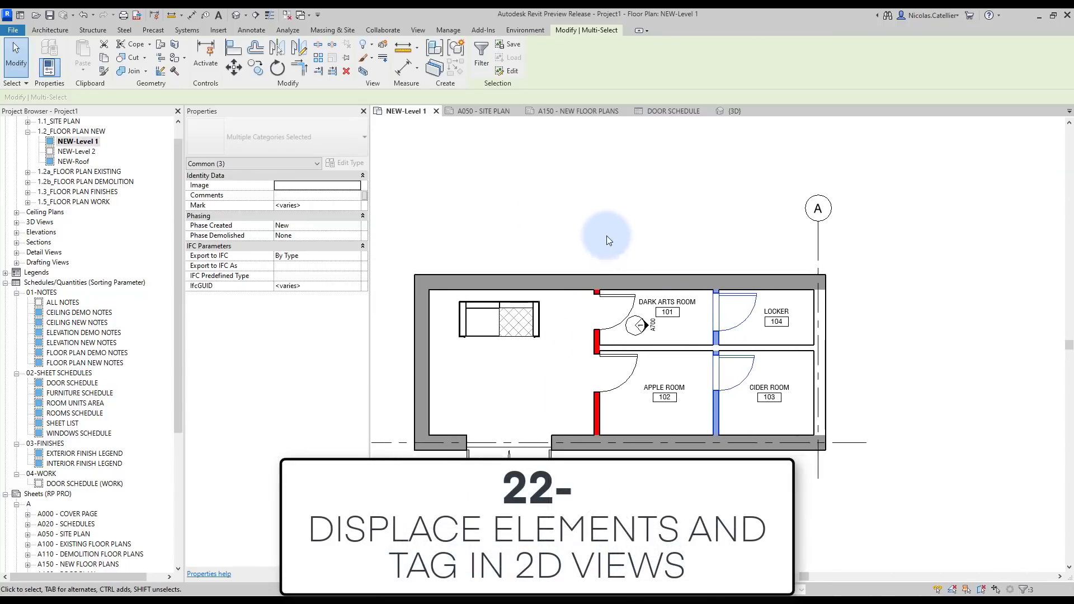
left_click(393, 48)
left_click_drag(772, 363, 1007, 366)
middle_click_drag(910, 491, 783, 484)
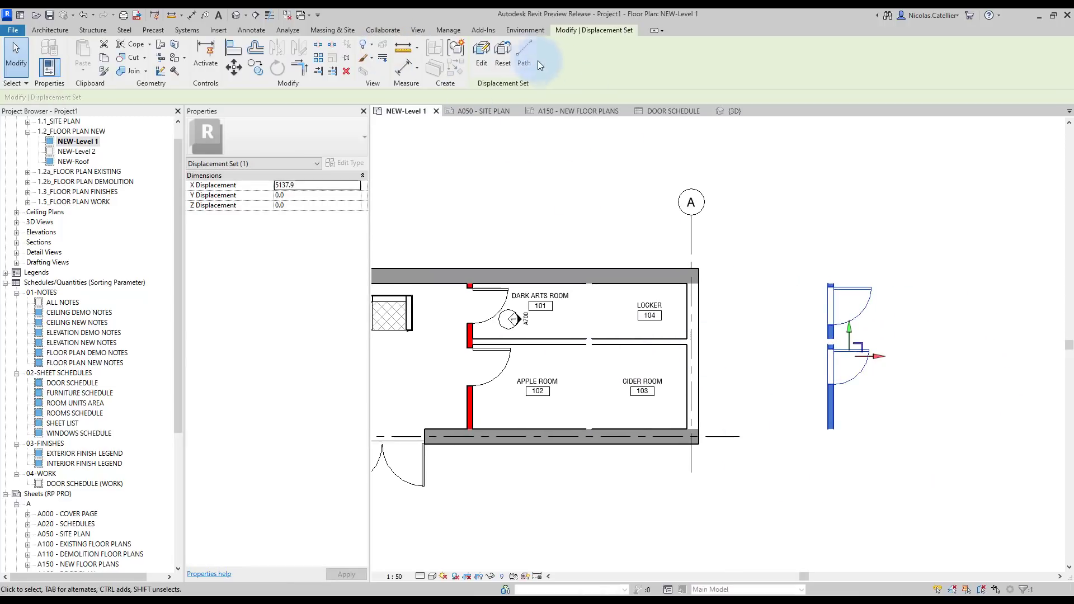
Add six displacement paths from the wall ends and door opening edges of the displaced set back to their original locations
left_click(526, 58)
left_click(833, 286)
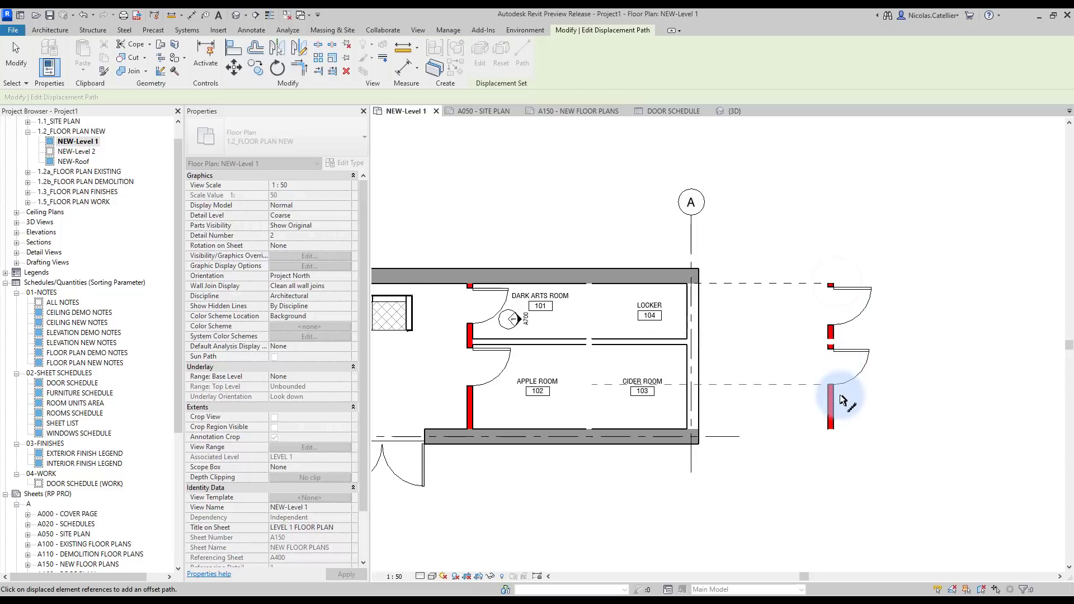
left_click(831, 429)
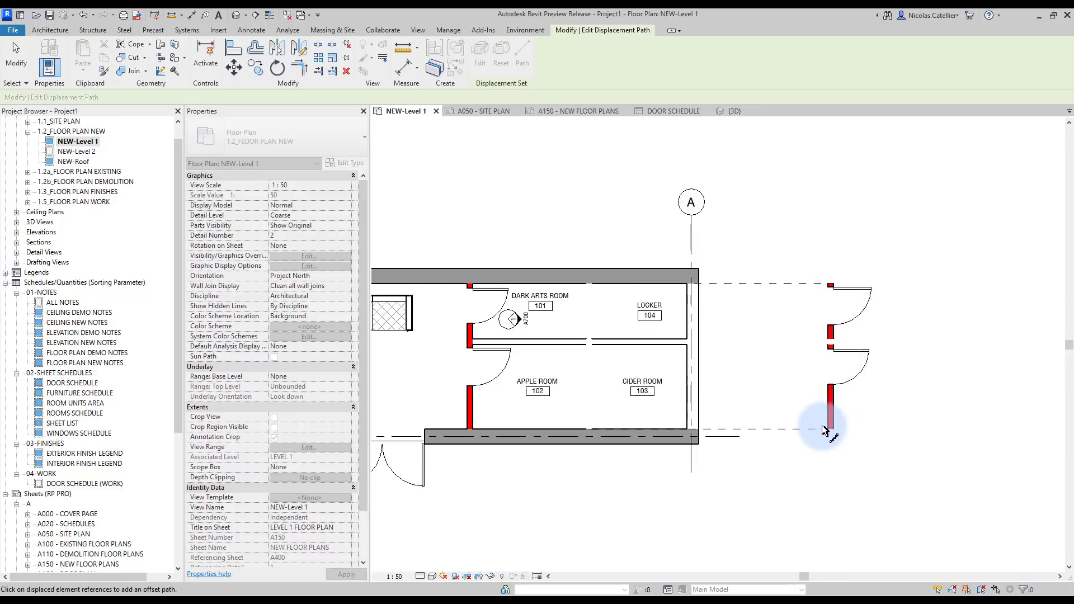
left_click(831, 349)
left_click(831, 385)
left_click(830, 327)
left_click(830, 287)
key("Escape")
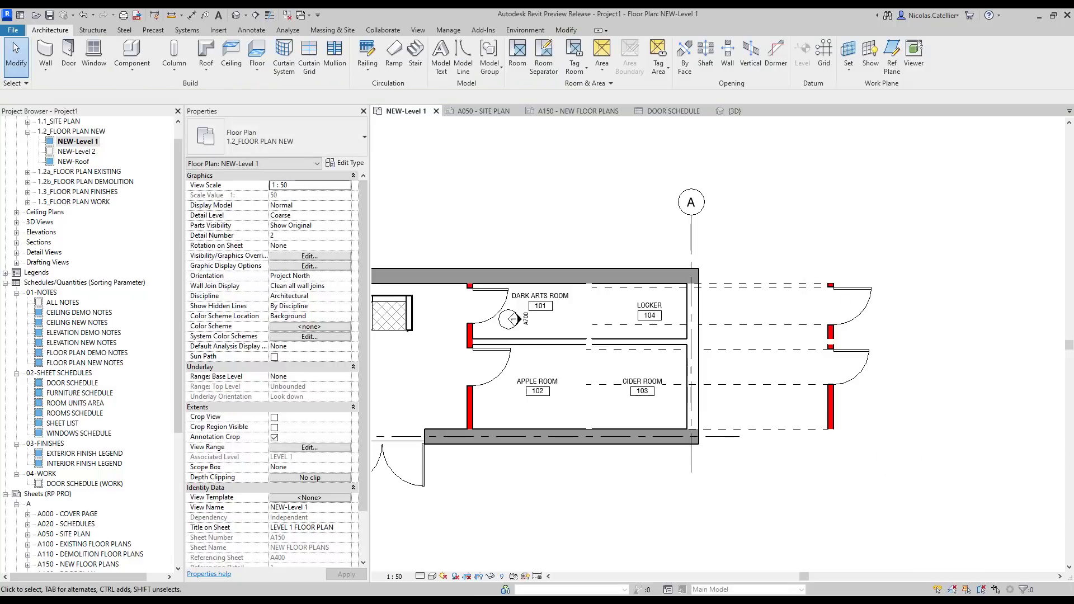
left_click(910, 144)
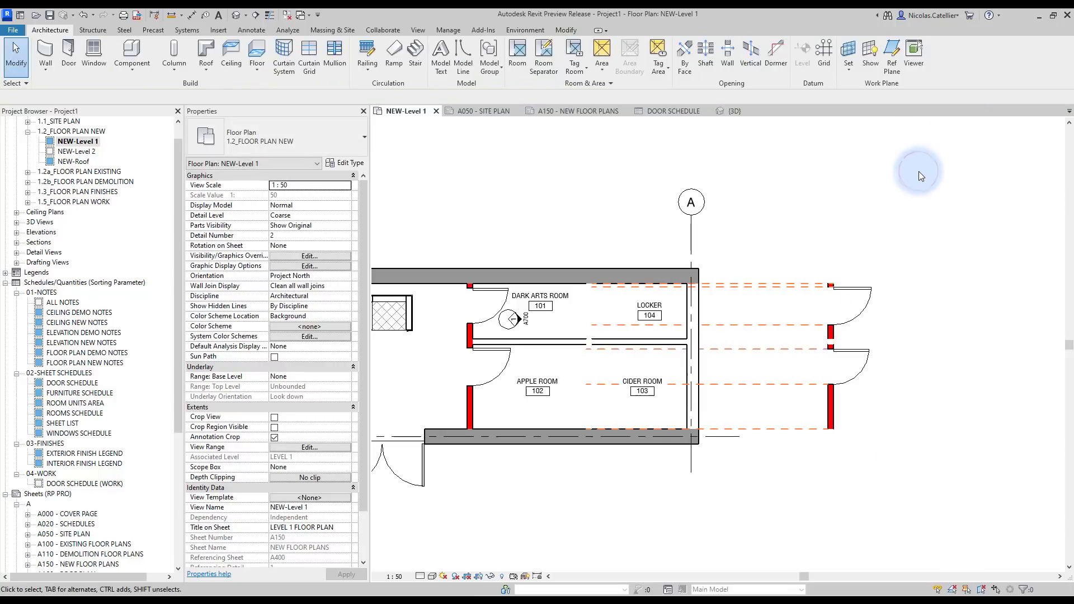
Tag both displaced doors and the lower displaced wall, using horizontal tags with attached-end leaders
key("t")
key("g")
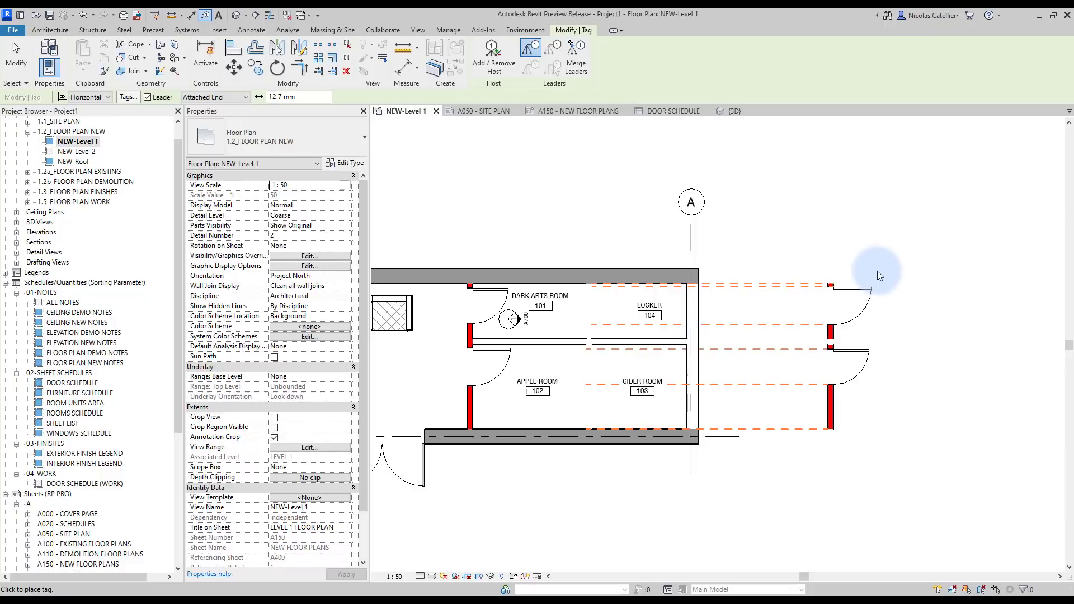
left_click(865, 287)
left_click(869, 346)
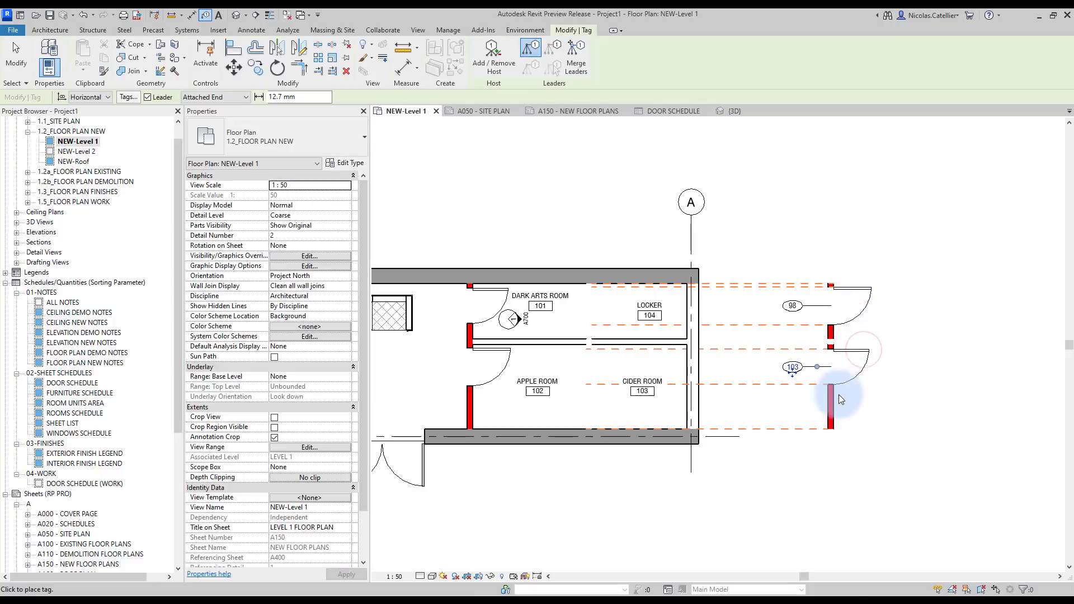
left_click(833, 402)
key("Escape")
key("Escape")
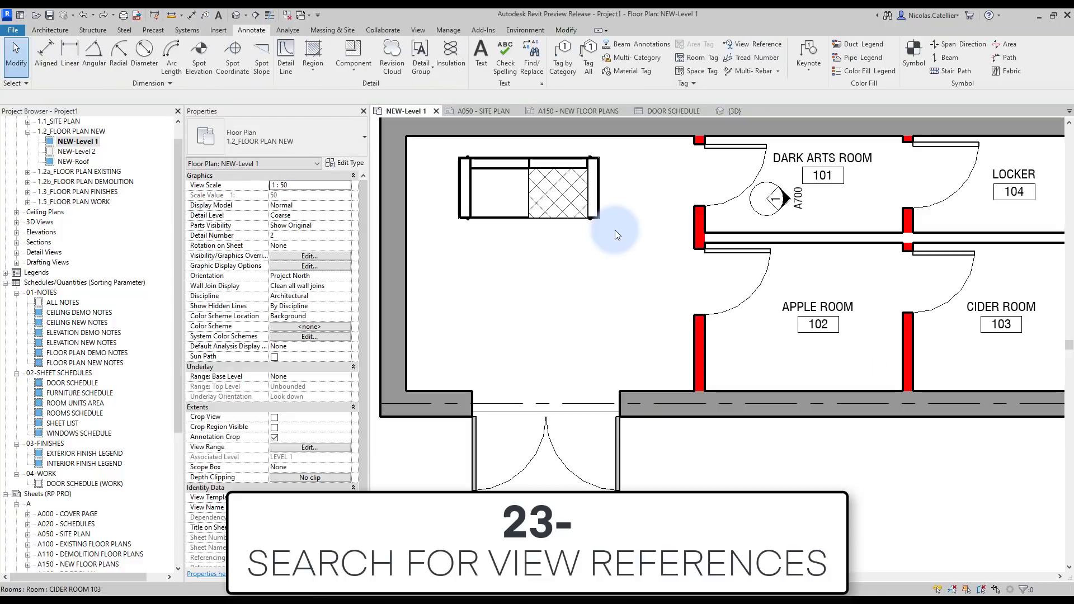
Search the view reference targets for "roof" and place a reference to Floor Plan: NEW-Roof in the open room below the sofa
left_click(751, 49)
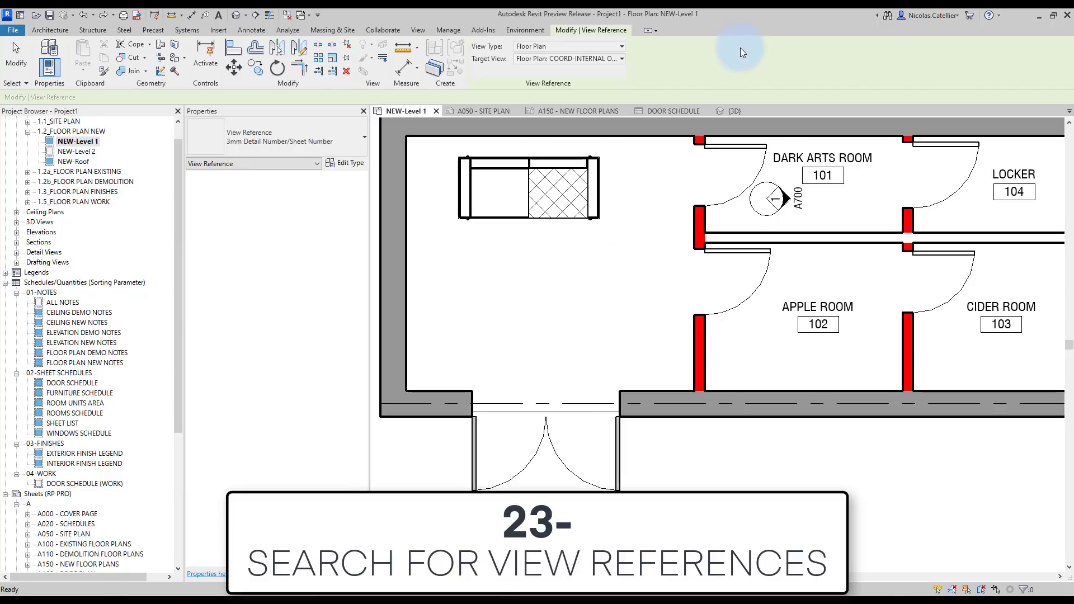
left_click(603, 58)
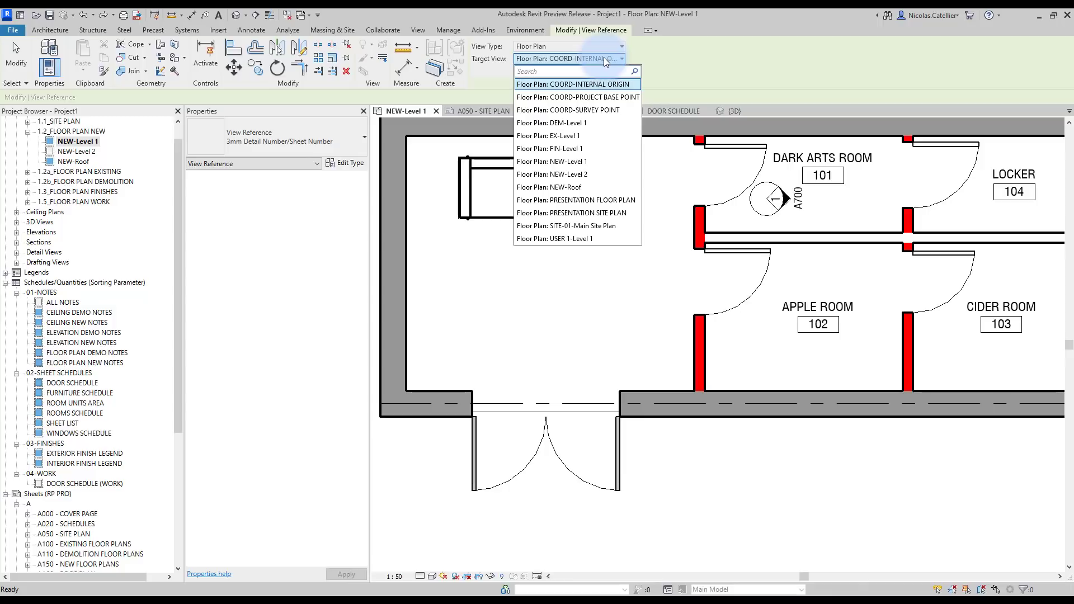
type("roof")
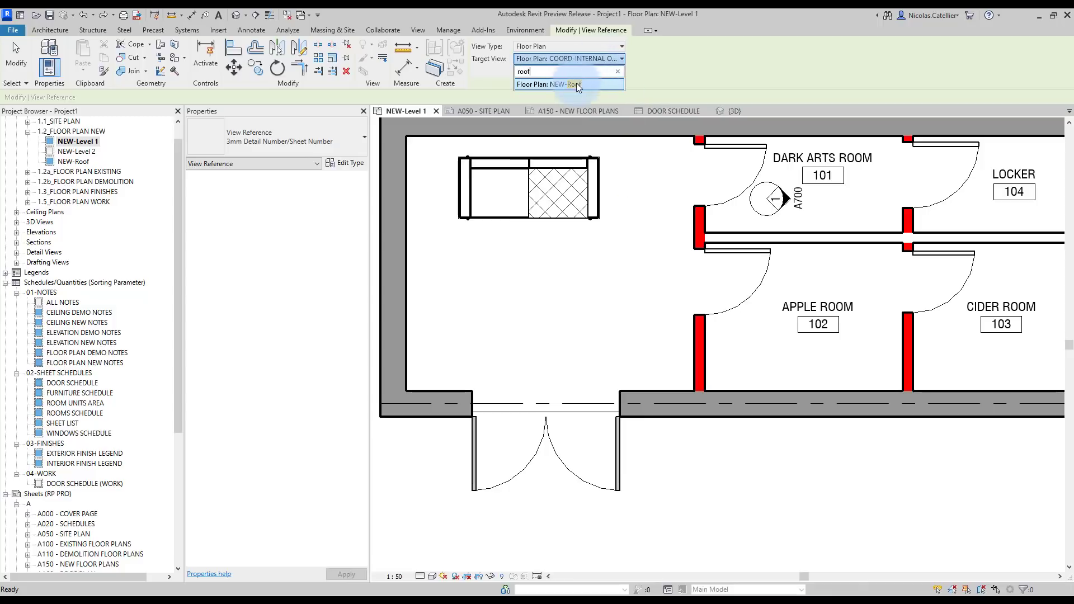
left_click(577, 84)
left_click(614, 282)
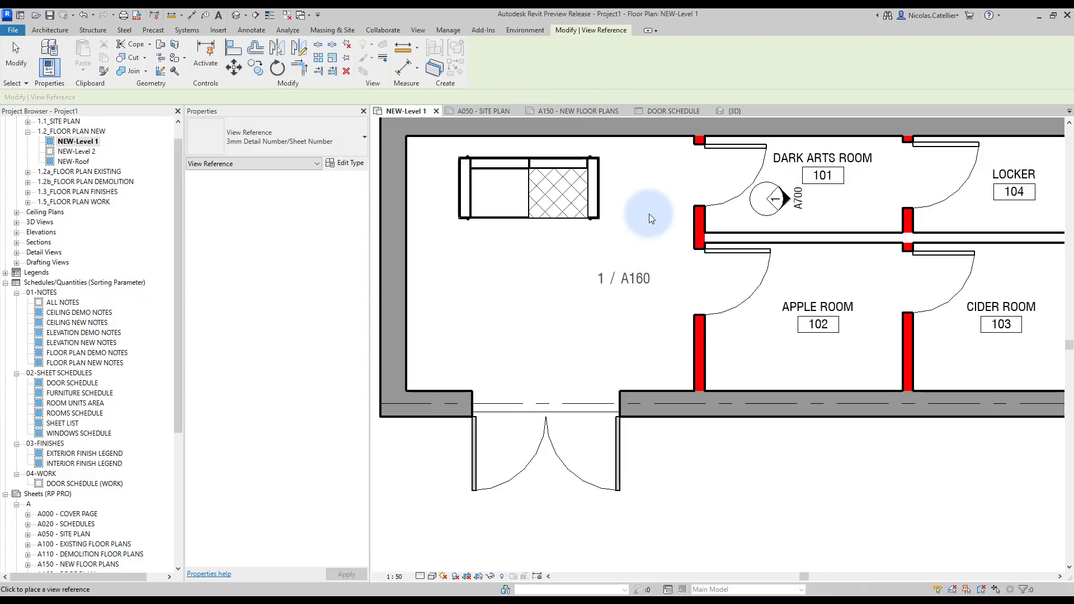
left_click(647, 210)
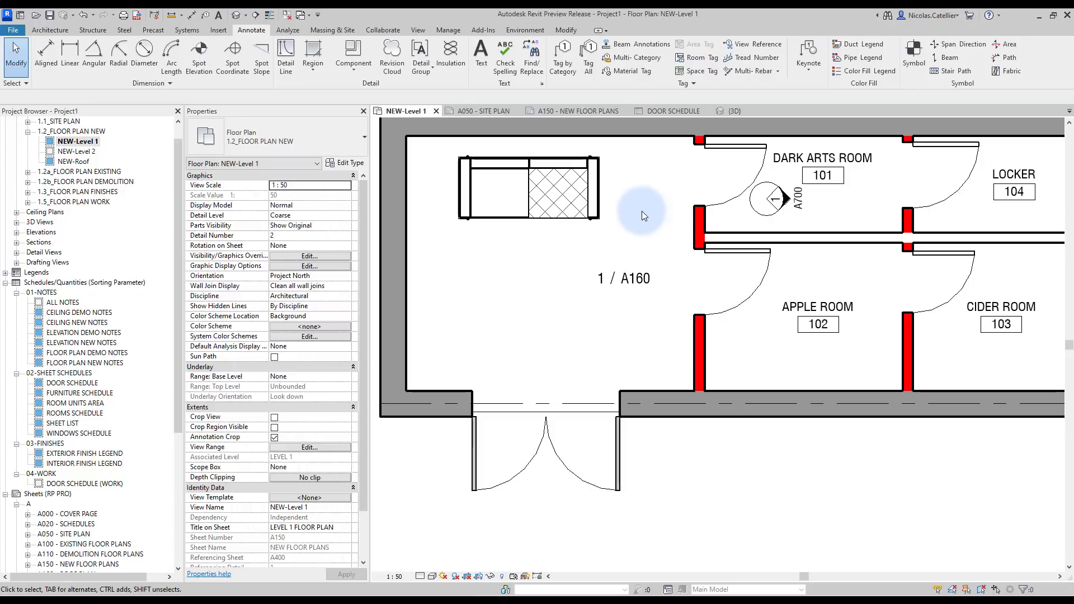